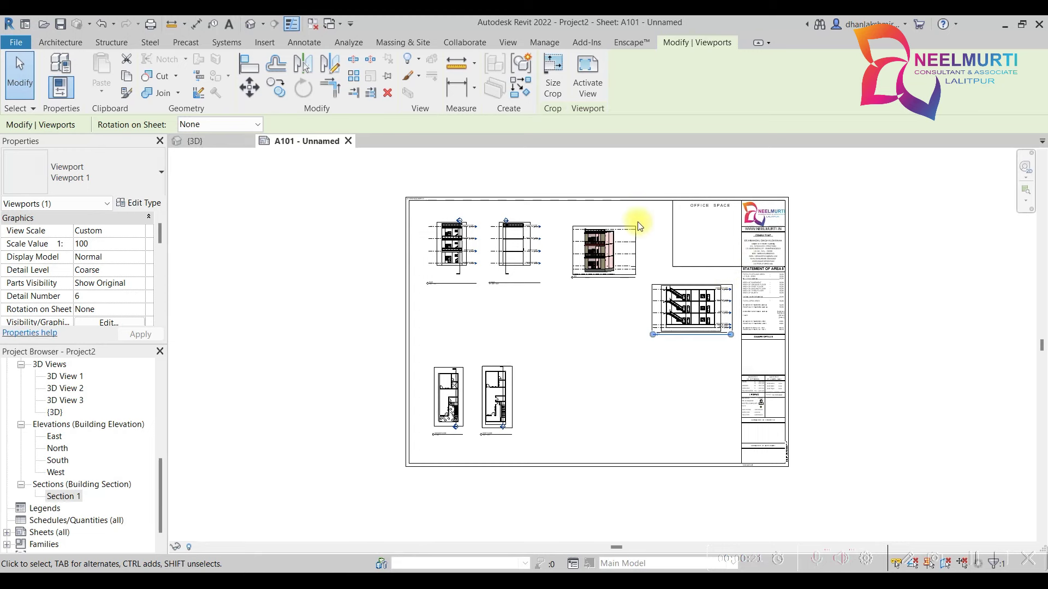
# - Zoom into sheet A101 and activate the GROUND FLOOR plan viewport for editing
pyautogui.scroll(5, 476, 351)
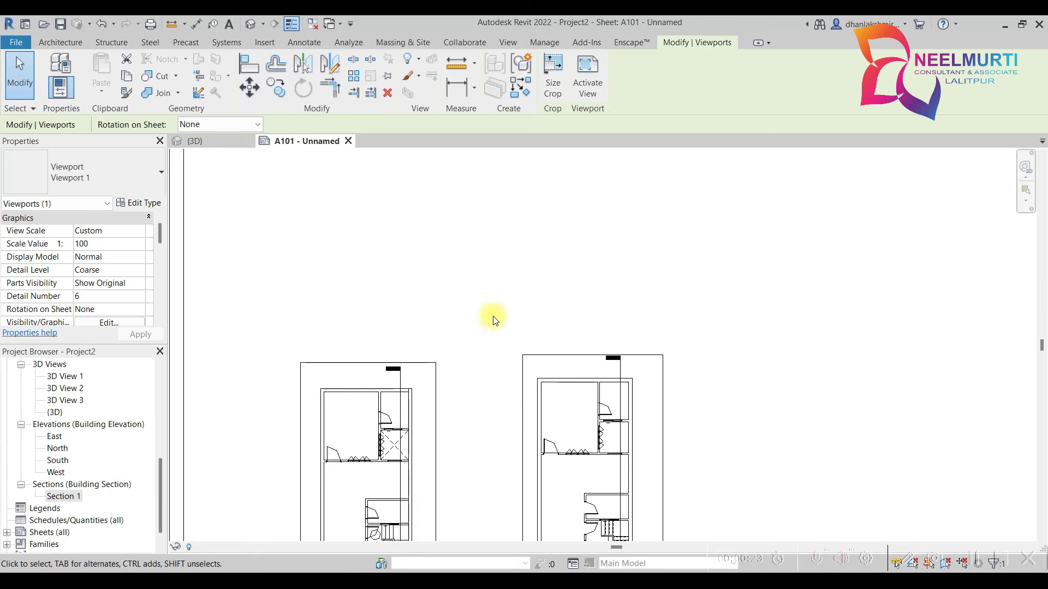
pyautogui.moveTo(496, 382); pyautogui.dragTo(612, 268, button='middle')
pyautogui.scroll(-1, 628, 294)
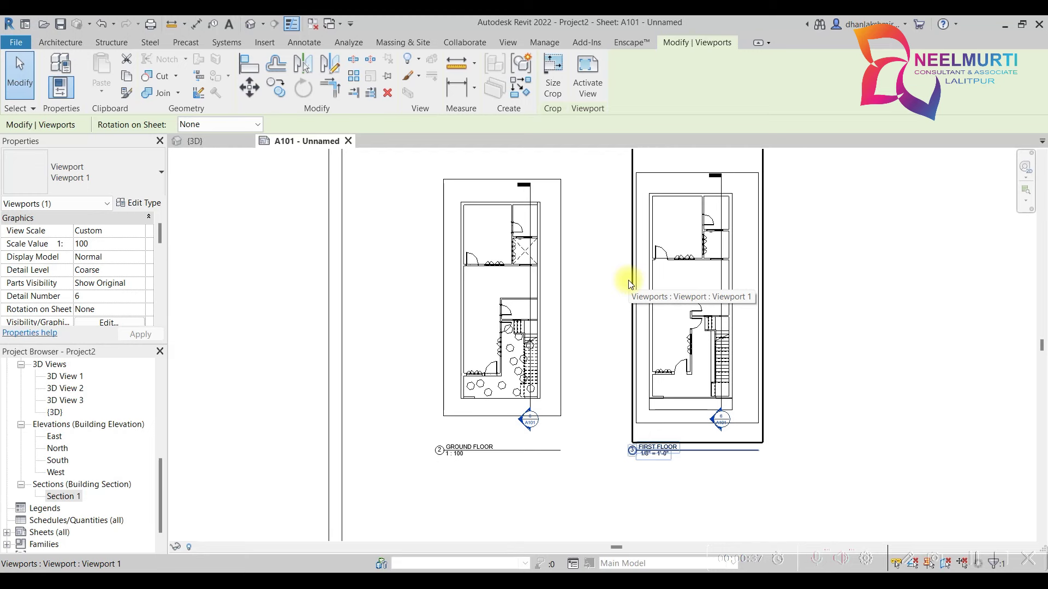
pyautogui.scroll(2, 475, 327)
pyautogui.scroll(2, 445, 222)
pyautogui.scroll(1, 417, 222)
pyautogui.scroll(1, 475, 284)
pyautogui.doubleClick(475, 280)
pyautogui.scroll(-2, 478, 276)
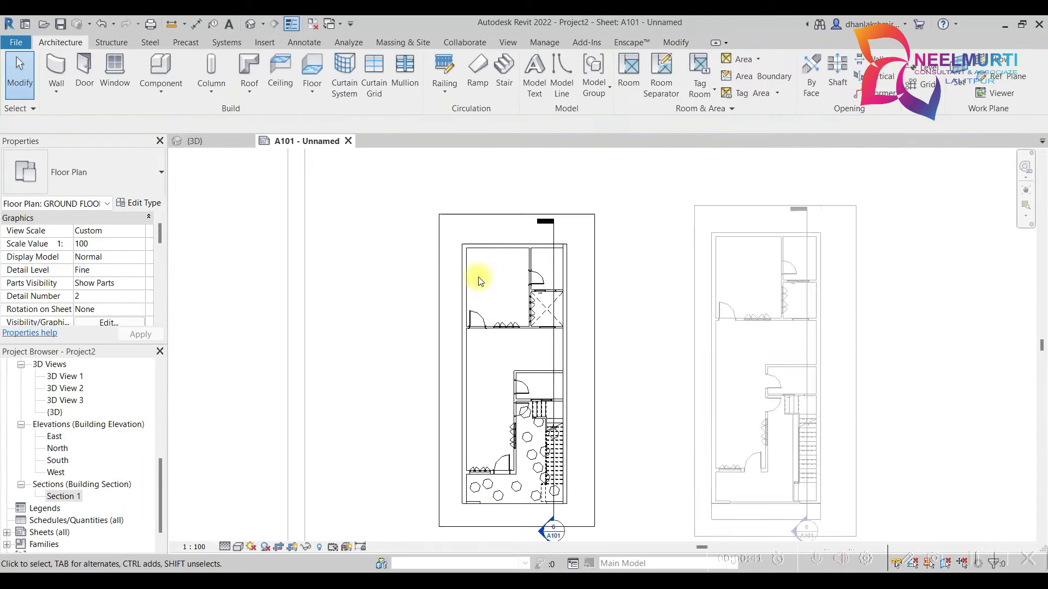
# - Frame the ground floor plan and start the Aligned dimension tool from the Annotate tab
pyautogui.scroll(-2, 478, 277)
pyautogui.scroll(1, 506, 413)
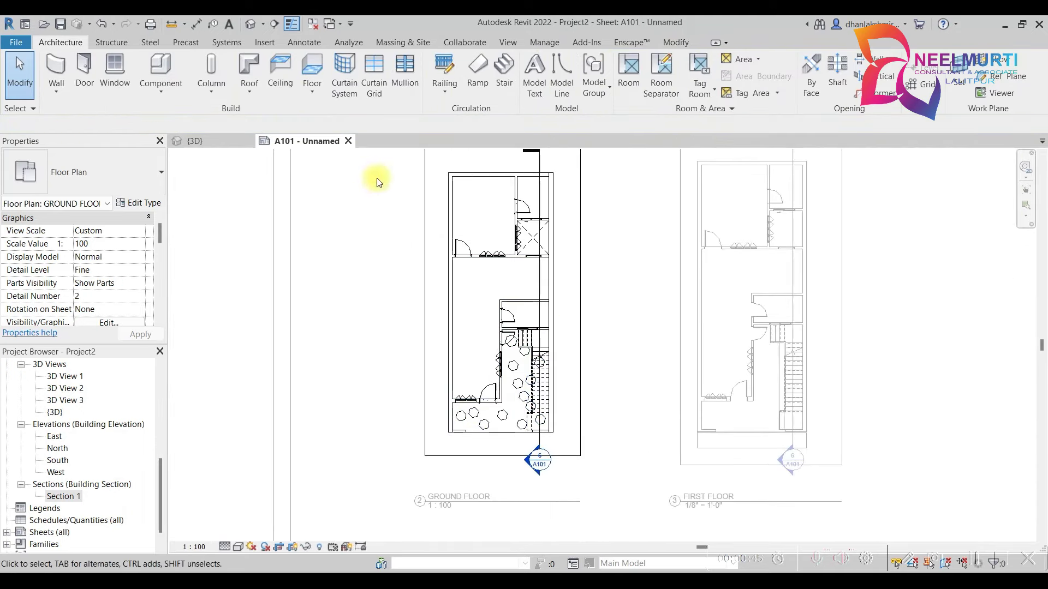
pyautogui.click(316, 50)
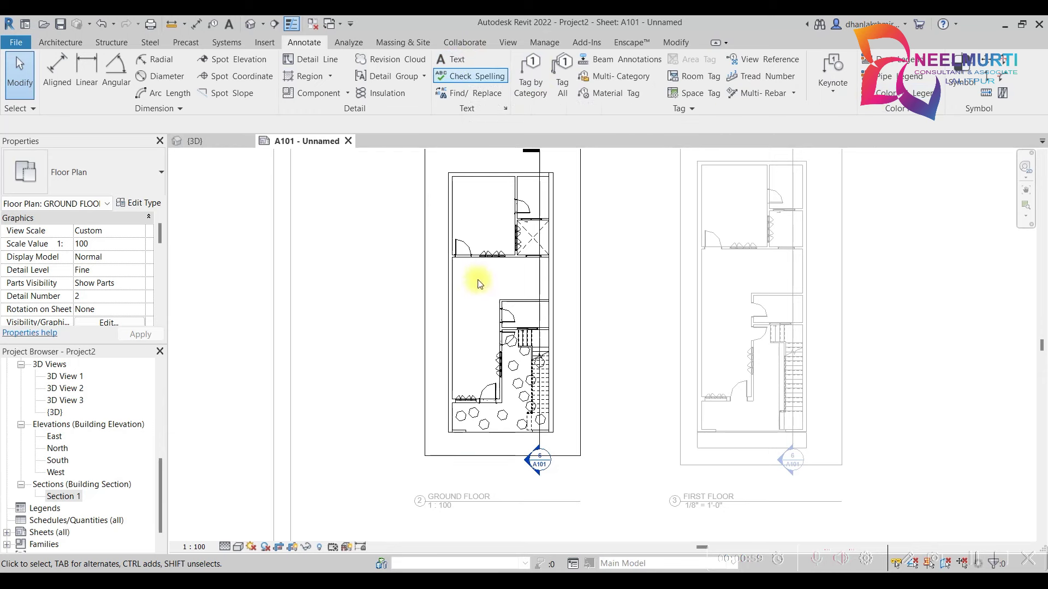
pyautogui.moveTo(479, 281); pyautogui.dragTo(465, 333, button='middle')
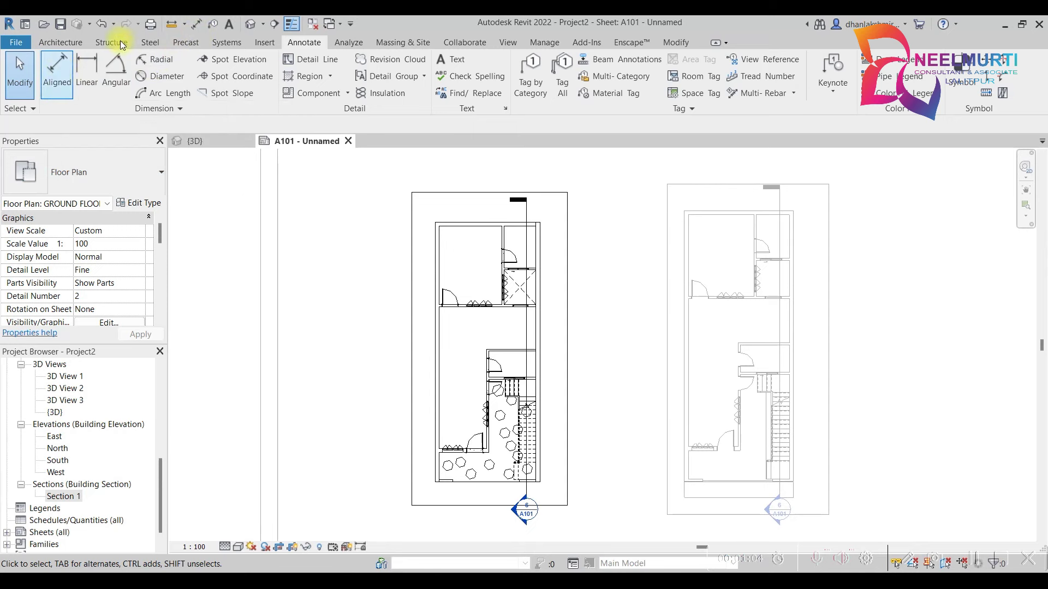
pyautogui.click(196, 23)
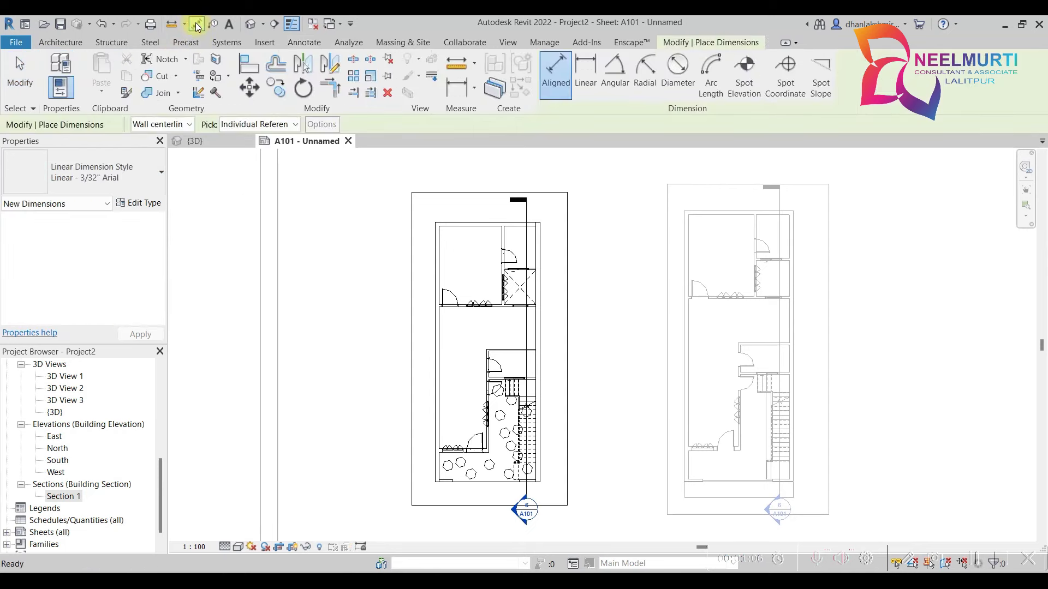
# - Add the overall 49'-8" length and 20'-0" width dimensions across the exterior walls
pyautogui.click(463, 222)
pyautogui.click(466, 482)
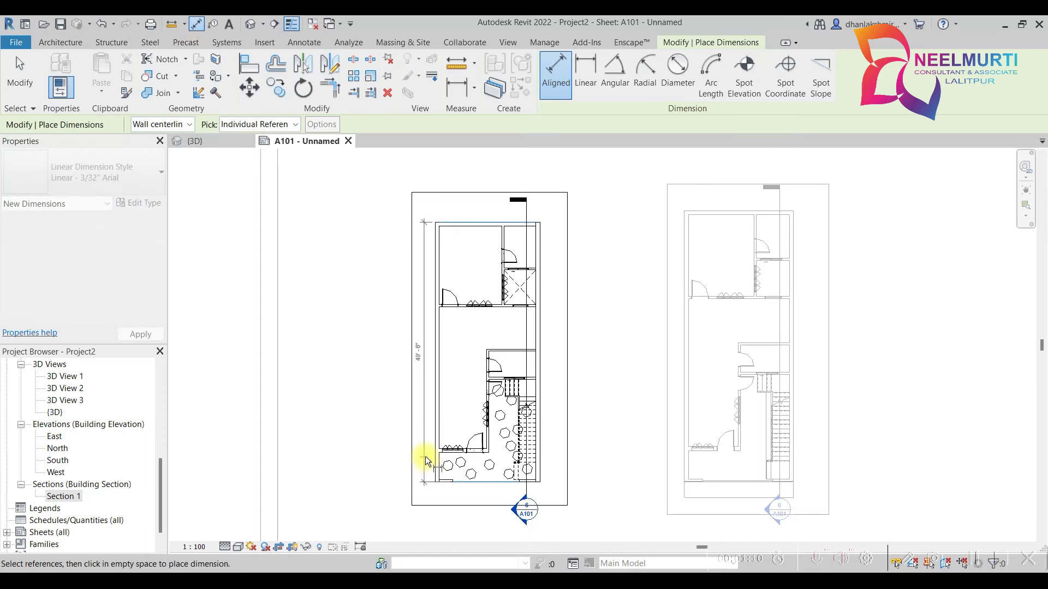
pyautogui.click(426, 458)
pyautogui.click(436, 384)
pyautogui.click(541, 344)
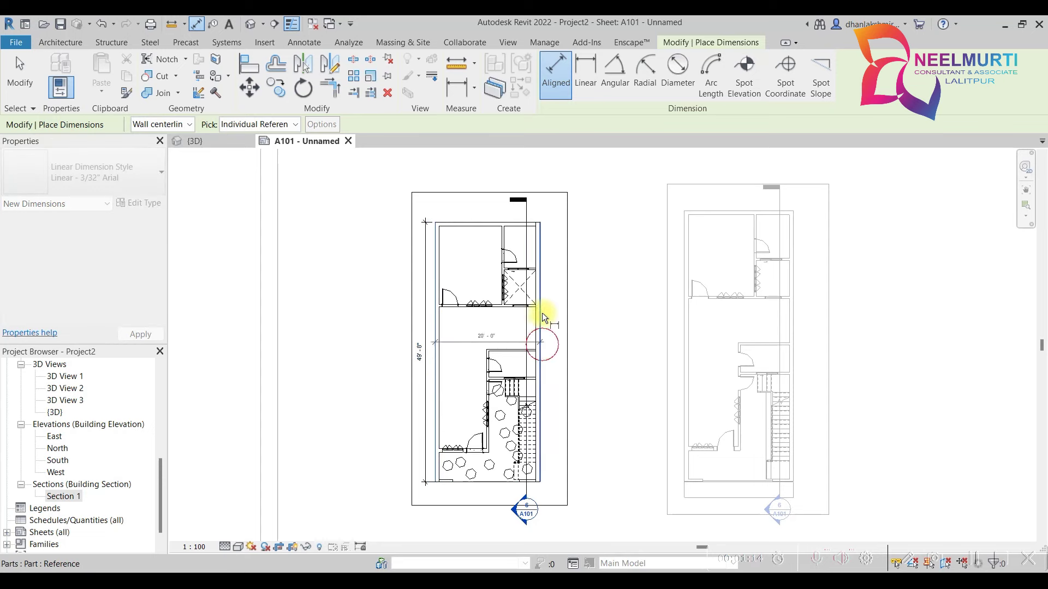
pyautogui.click(566, 213)
# - Dimension the top room: 12'-0" width and 15'-0" depth
pyautogui.scroll(2, 453, 212)
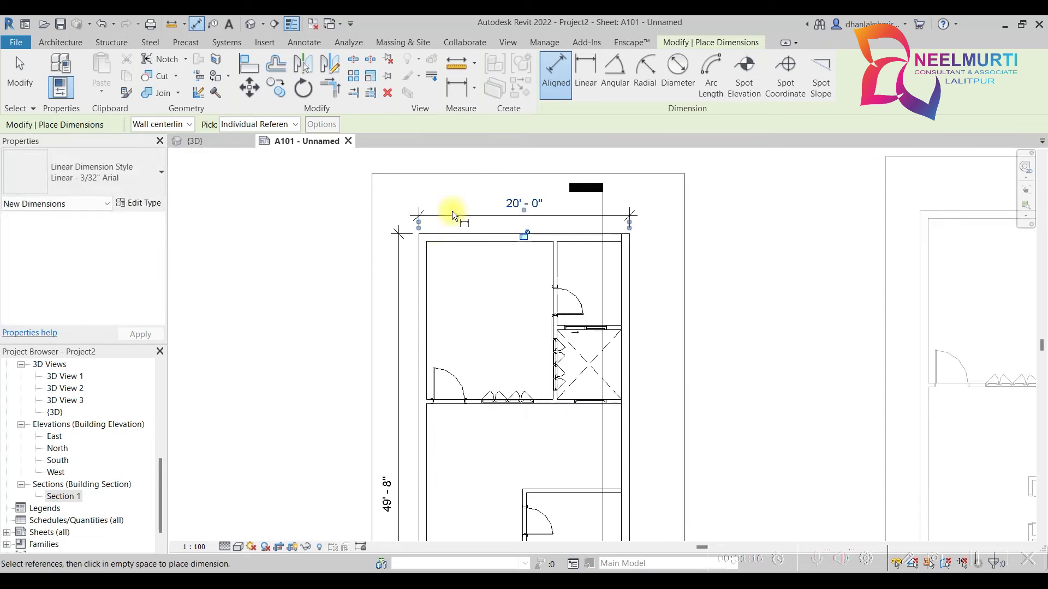
pyautogui.scroll(2, 445, 247)
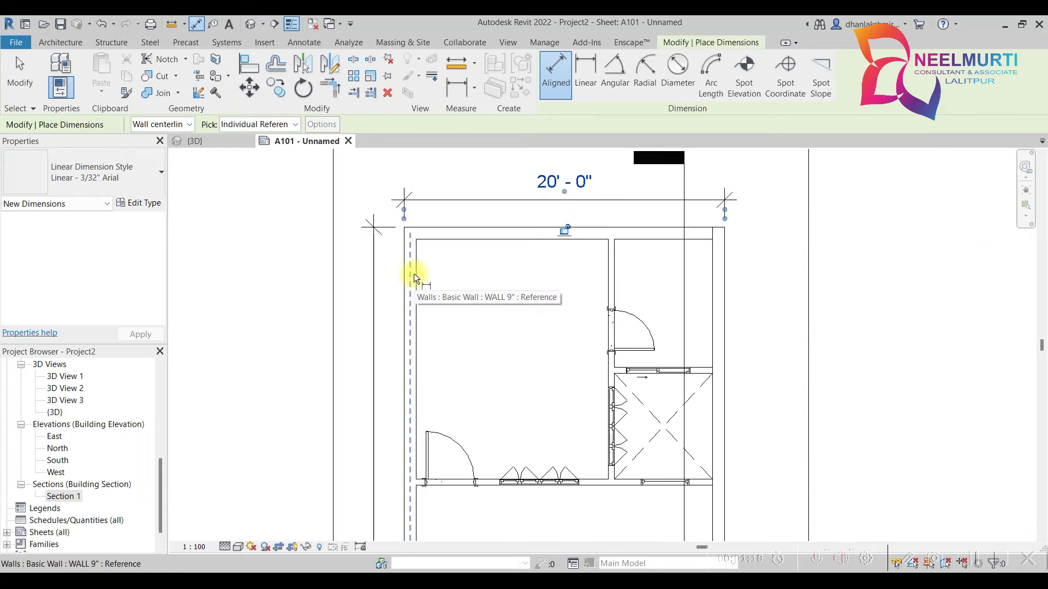
pyautogui.scroll(-4, 414, 273)
pyautogui.scroll(2, 416, 256)
pyautogui.scroll(1, 371, 261)
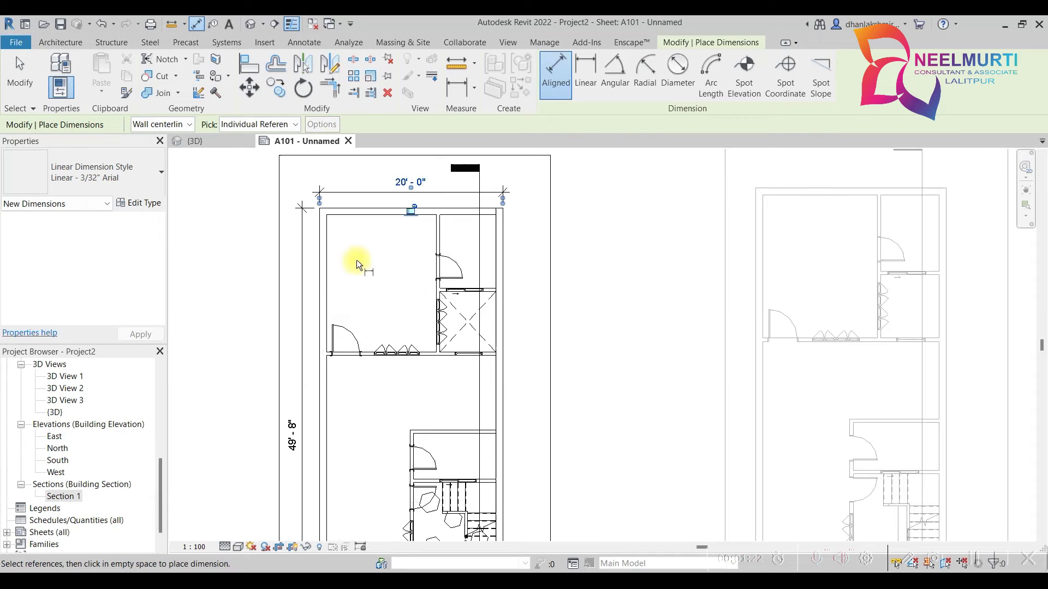
pyautogui.click(326, 247)
pyautogui.click(435, 230)
pyautogui.click(393, 240)
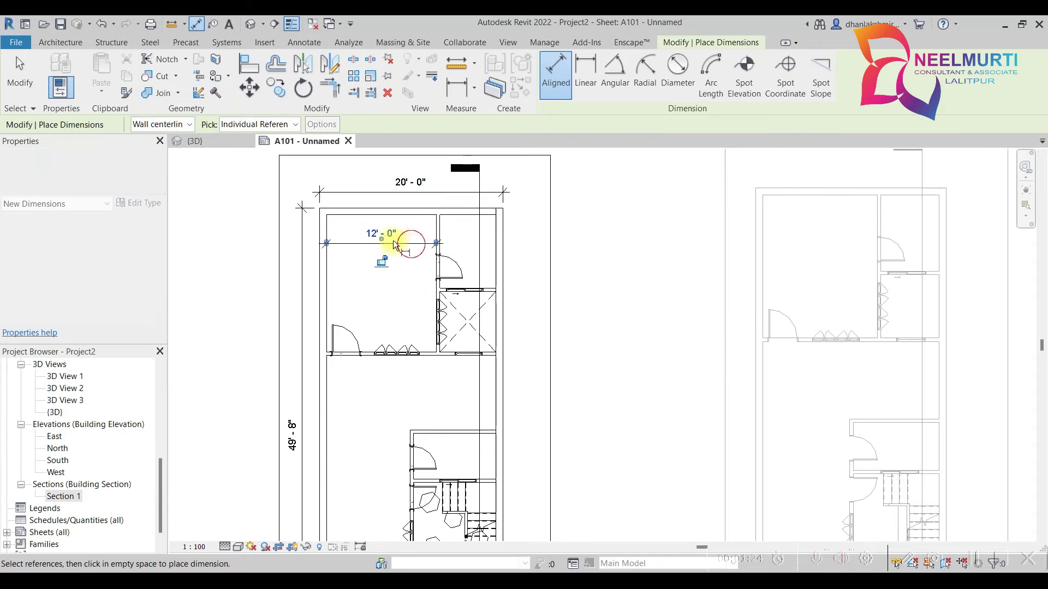
pyautogui.scroll(3, 382, 354)
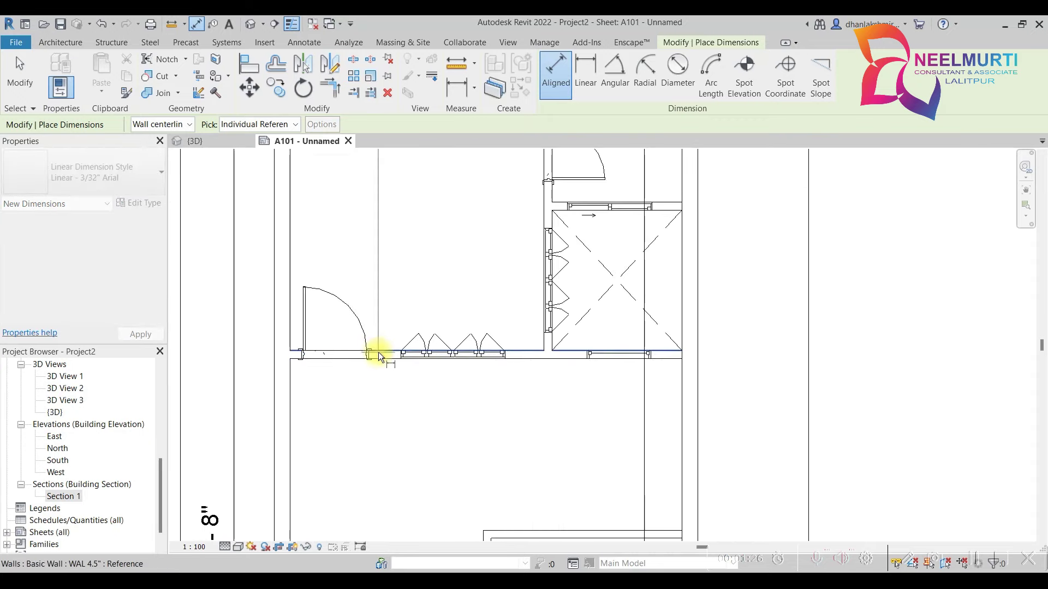
pyautogui.click(378, 354)
pyautogui.click(397, 280)
# - Dimension the adjacent small room's 6'-2" width and its vertical size
pyautogui.scroll(-2, 397, 281)
pyautogui.moveTo(567, 178); pyautogui.dragTo(468, 312, button='middle')
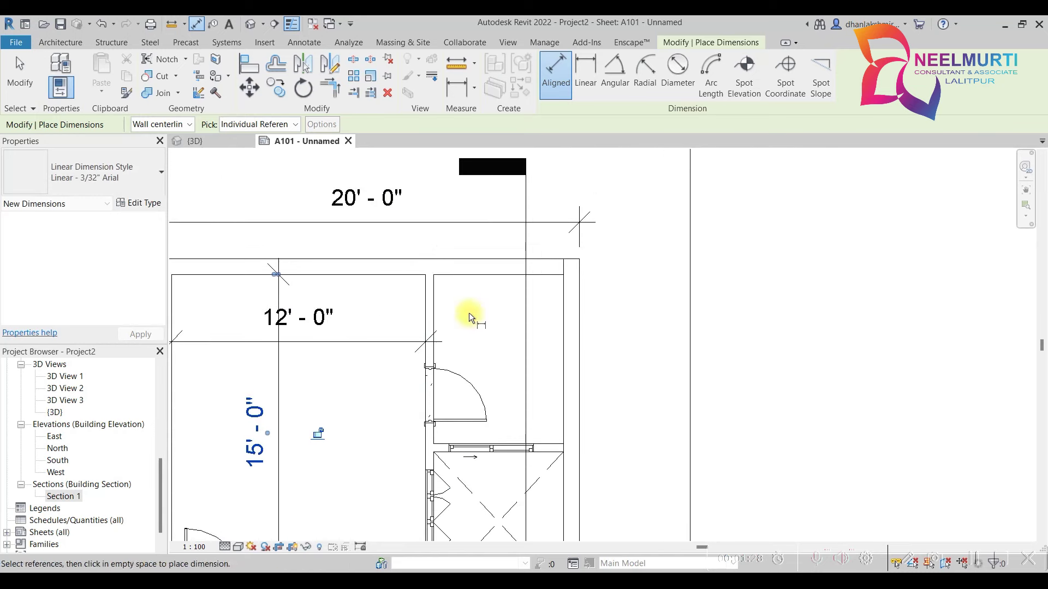
pyautogui.click(436, 304)
pyautogui.click(564, 309)
pyautogui.click(536, 321)
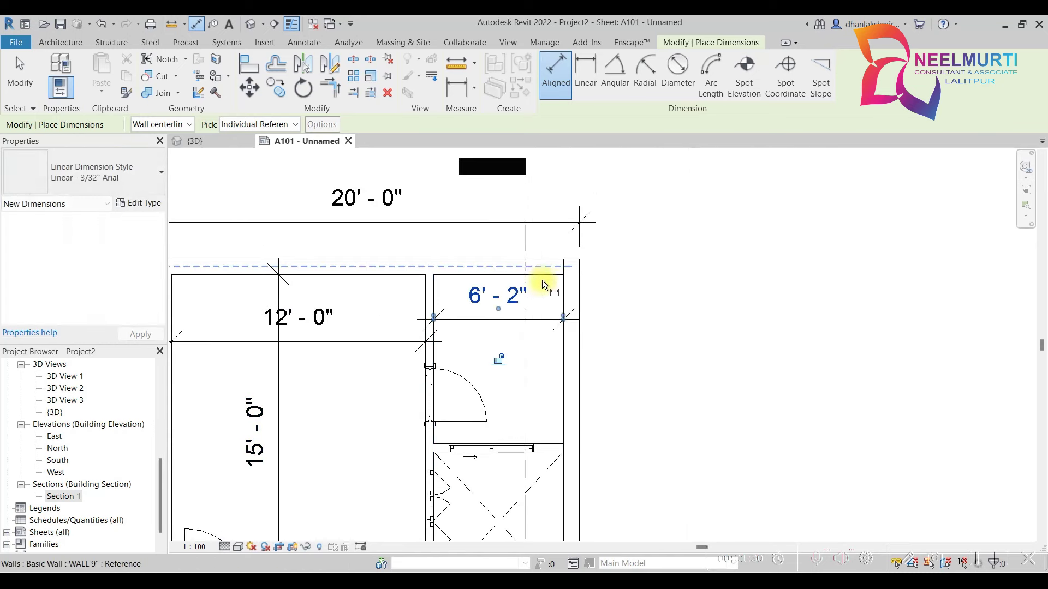
pyautogui.click(545, 278)
pyautogui.click(547, 449)
pyautogui.click(550, 398)
# - Dimension the bifold-door room with 6'-8" vertical and 6'-2" width dimensions
pyautogui.moveTo(550, 398); pyautogui.dragTo(536, 285, button='middle')
pyautogui.scroll(2, 429, 288)
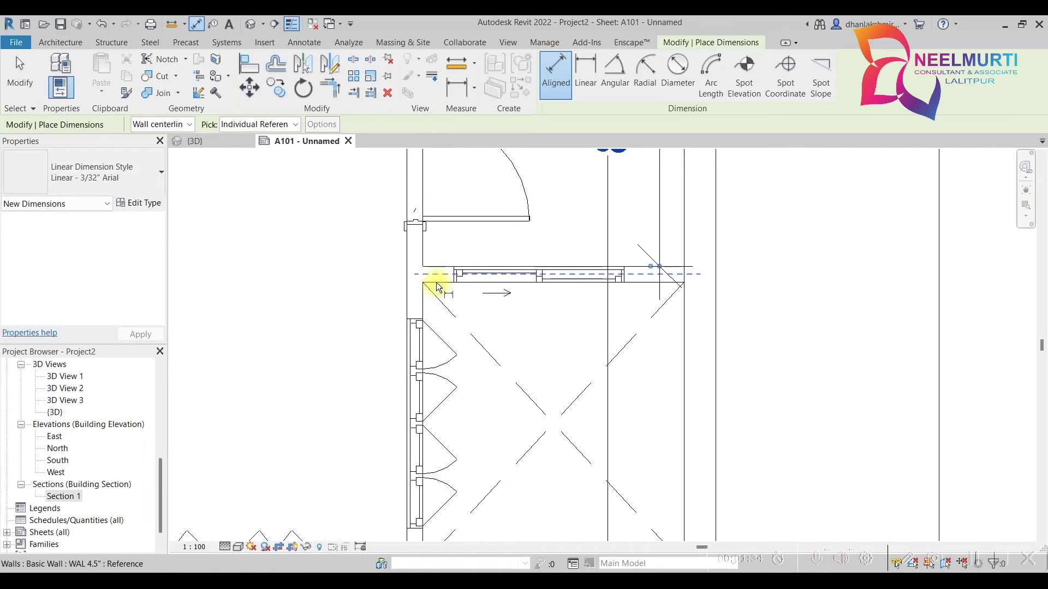
pyautogui.scroll(-2, 436, 283)
pyautogui.moveTo(561, 428); pyautogui.dragTo(396, 448, button='middle')
pyautogui.click(398, 456)
pyautogui.click(342, 435)
pyautogui.click(598, 393)
pyautogui.click(583, 391)
# - Dimension the lower room with its 19'-0" and 9'-2" dimensions
pyautogui.moveTo(583, 391); pyautogui.dragTo(618, 211, button='middle')
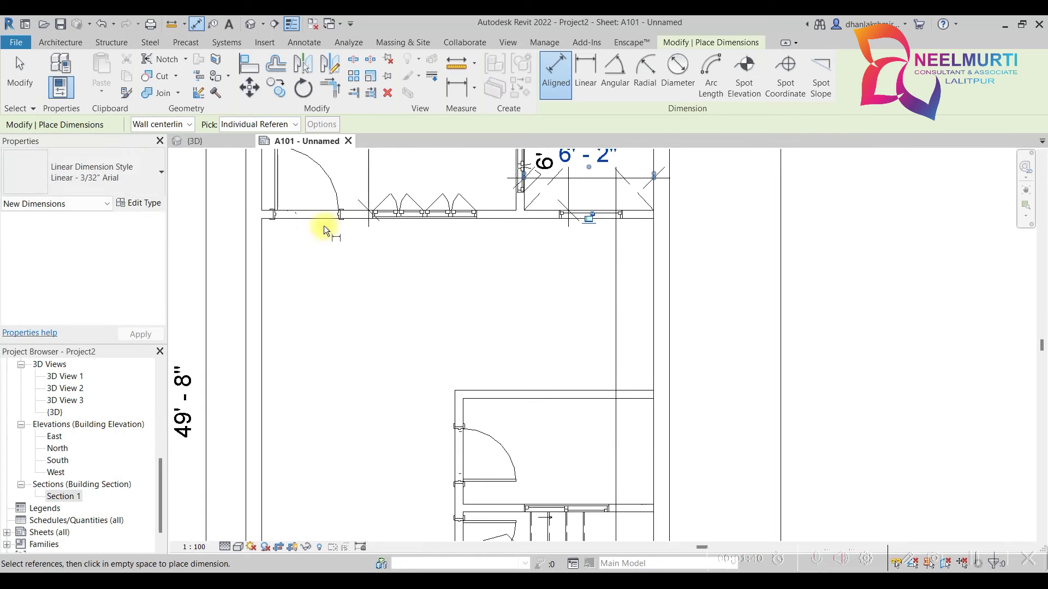
pyautogui.moveTo(385, 381); pyautogui.dragTo(565, 315, button='middle')
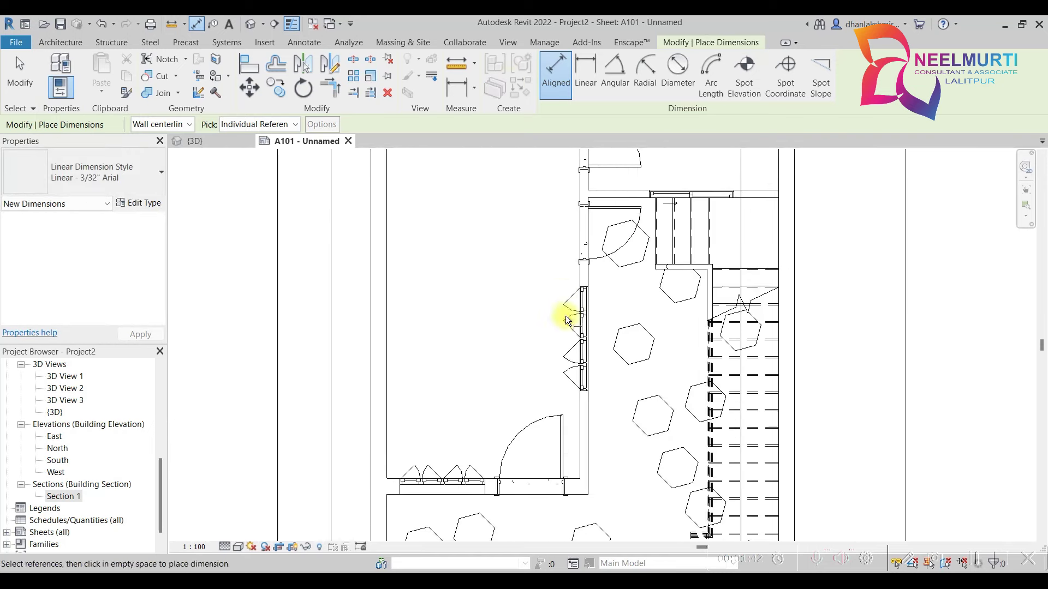
pyautogui.click(577, 436)
pyautogui.click(390, 386)
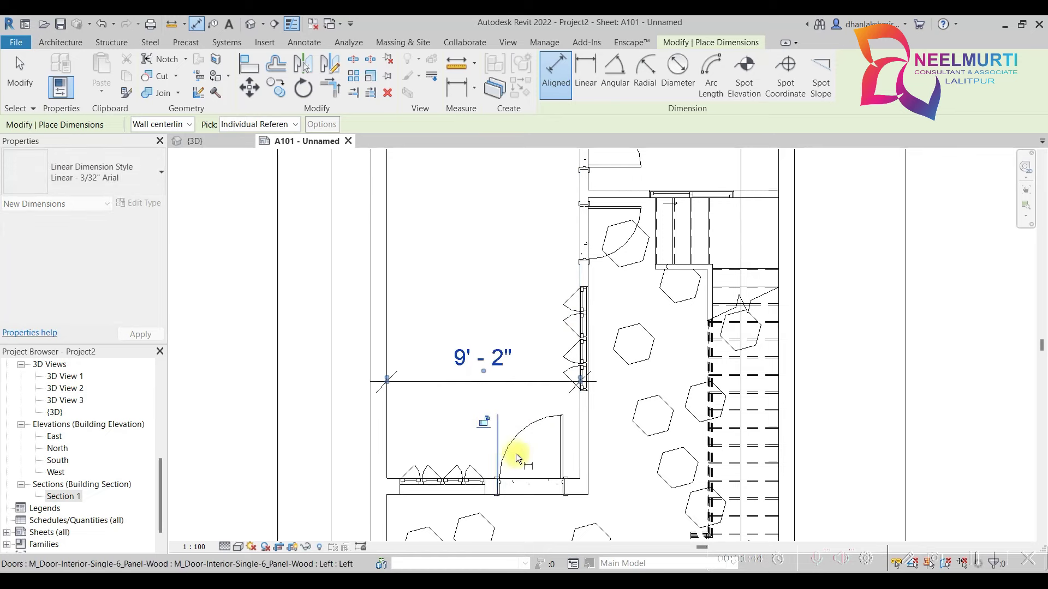
pyautogui.moveTo(526, 287); pyautogui.dragTo(521, 562, button='middle')
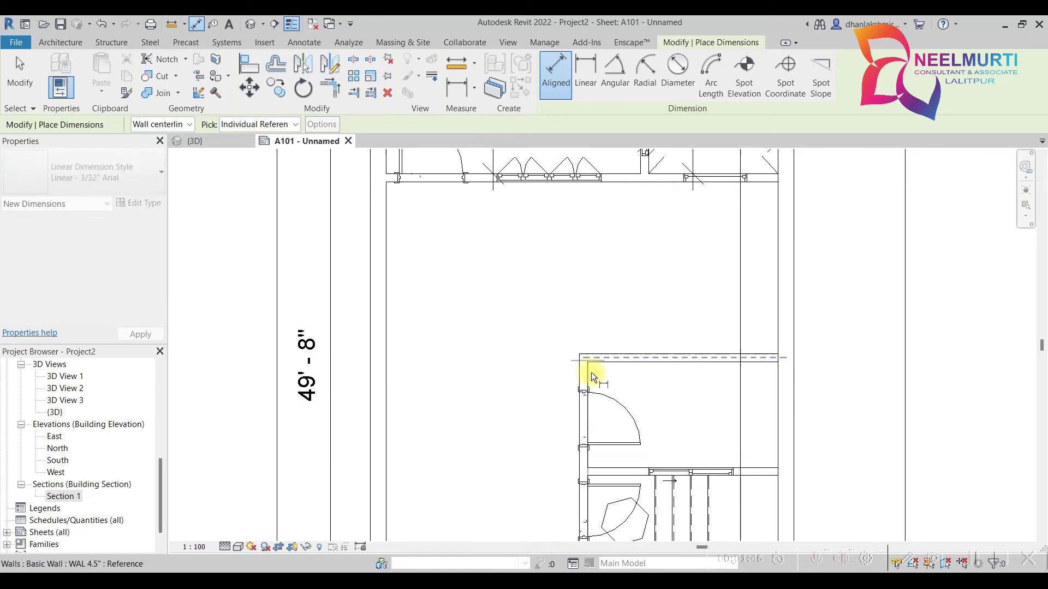
pyautogui.click(613, 356)
pyautogui.moveTo(475, 391)
pyautogui.mouseDown(button='middle')
pyautogui.moveTo(664, 234)
pyautogui.moveTo(611, 257)
pyautogui.mouseUp(button='middle')
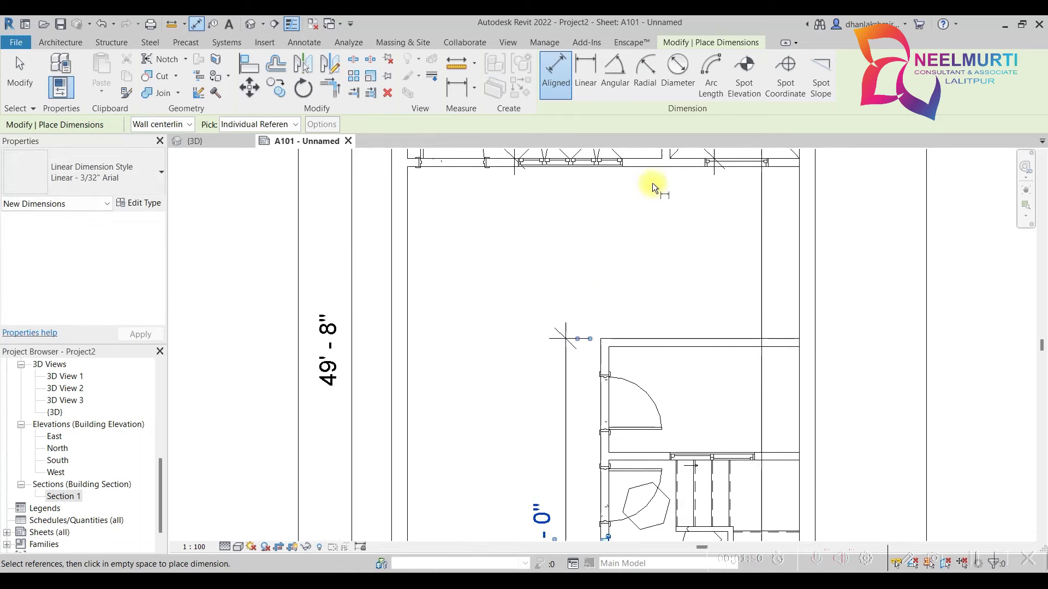
# - Dimension the hall: 8'-2" depth and 18'-6" width
pyautogui.click(649, 171)
pyautogui.click(654, 334)
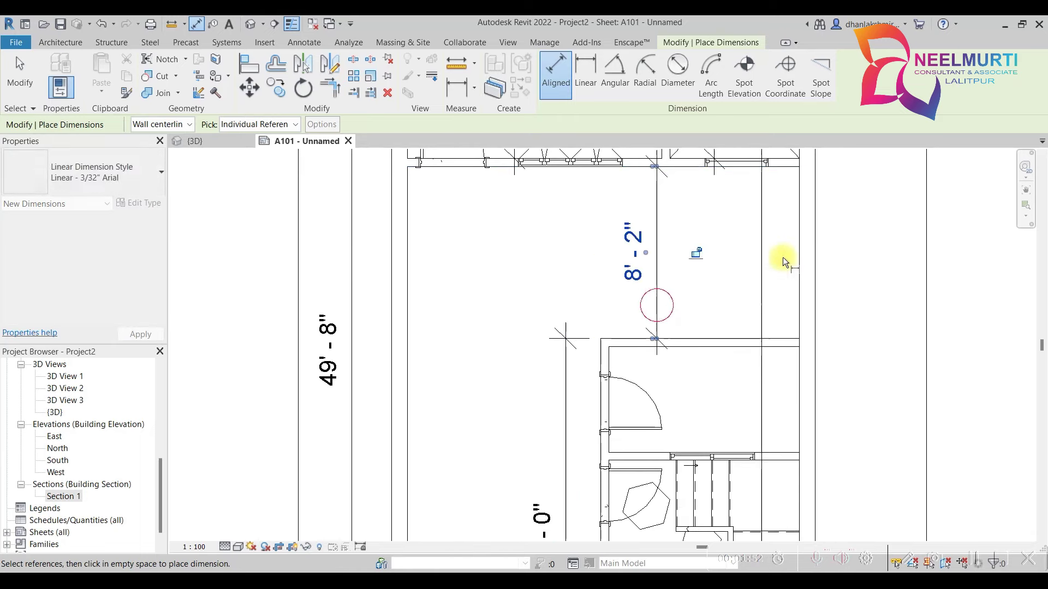
pyautogui.click(798, 247)
pyautogui.click(403, 257)
pyautogui.click(539, 313)
# - Move the 8'-2" dimension further to the right
pyautogui.press('Escape')
pyautogui.press('Escape')
pyautogui.click(657, 249)
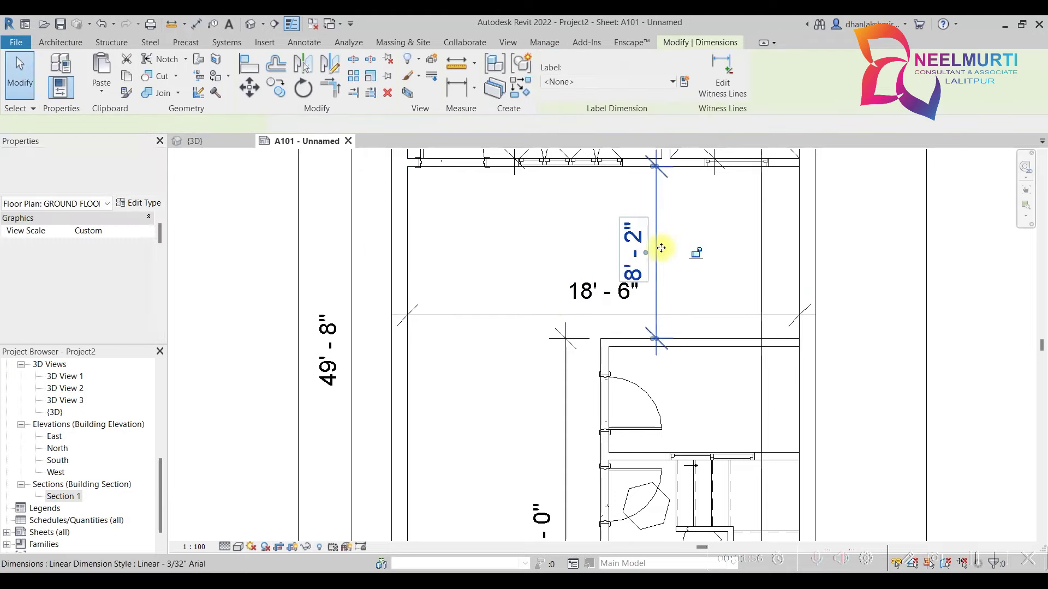
pyautogui.moveTo(661, 248); pyautogui.dragTo(748, 251)
pyautogui.press('Escape')
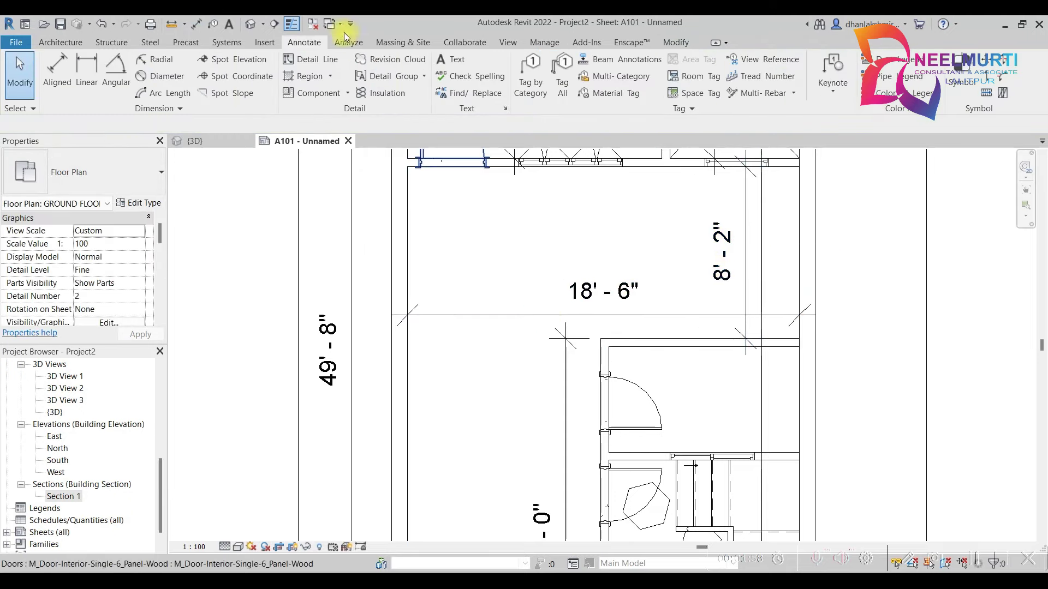
pyautogui.click(318, 59)
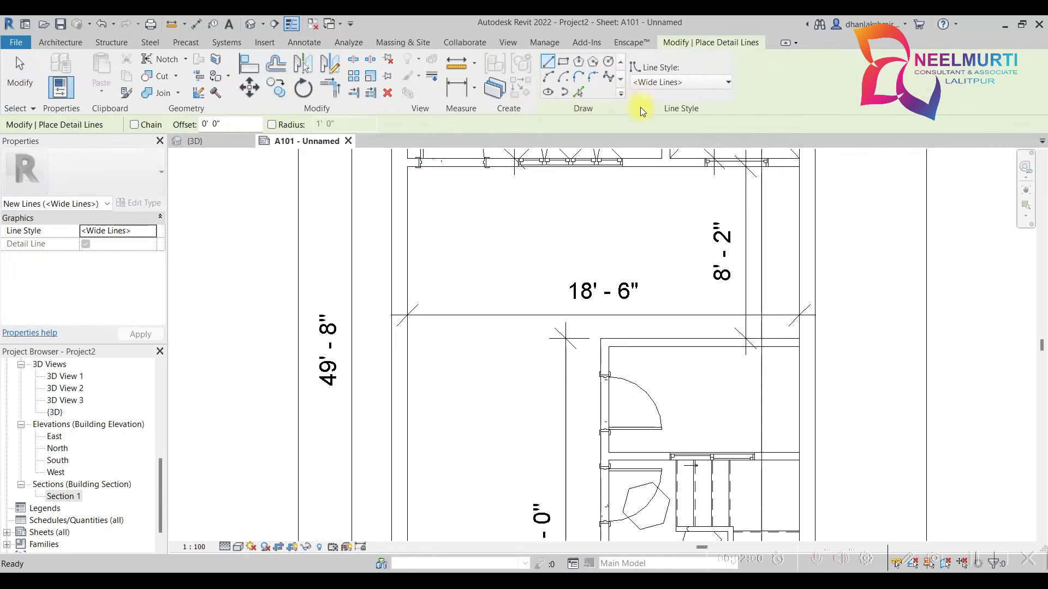
pyautogui.click(677, 82)
pyautogui.click(667, 82)
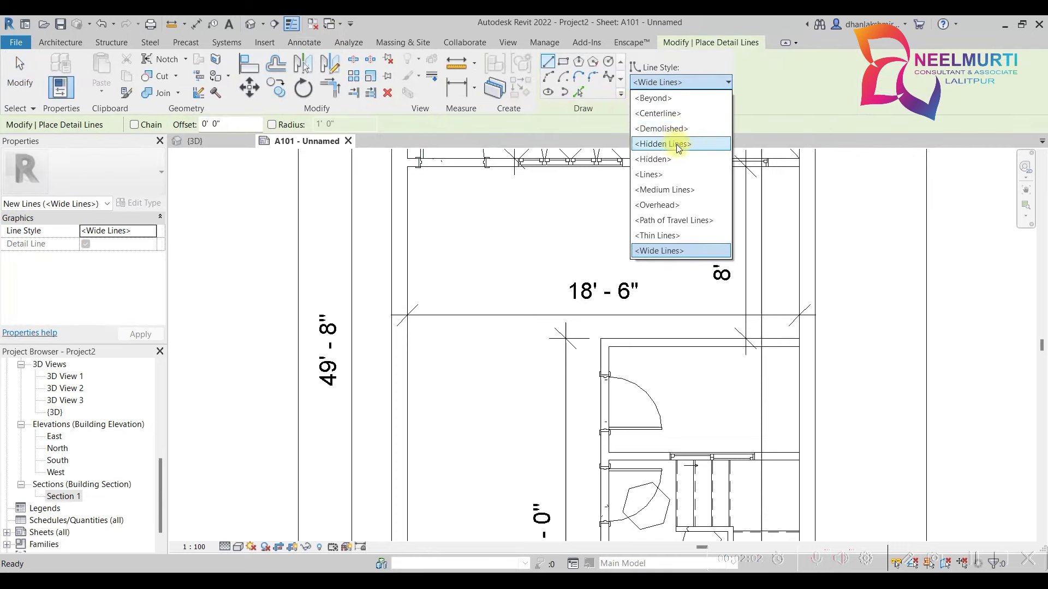
pyautogui.click(655, 159)
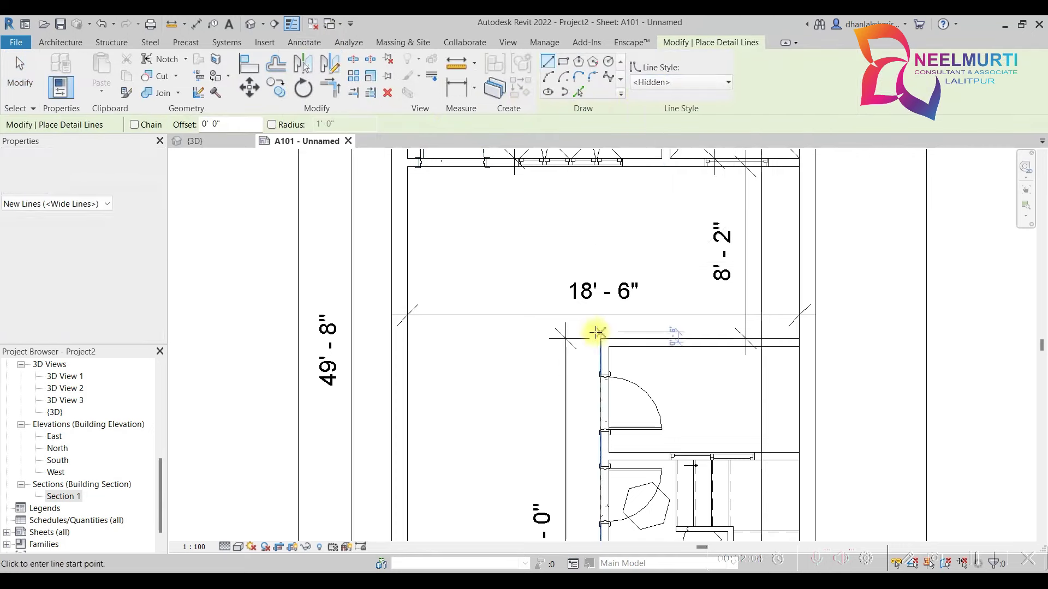
pyautogui.click(588, 334)
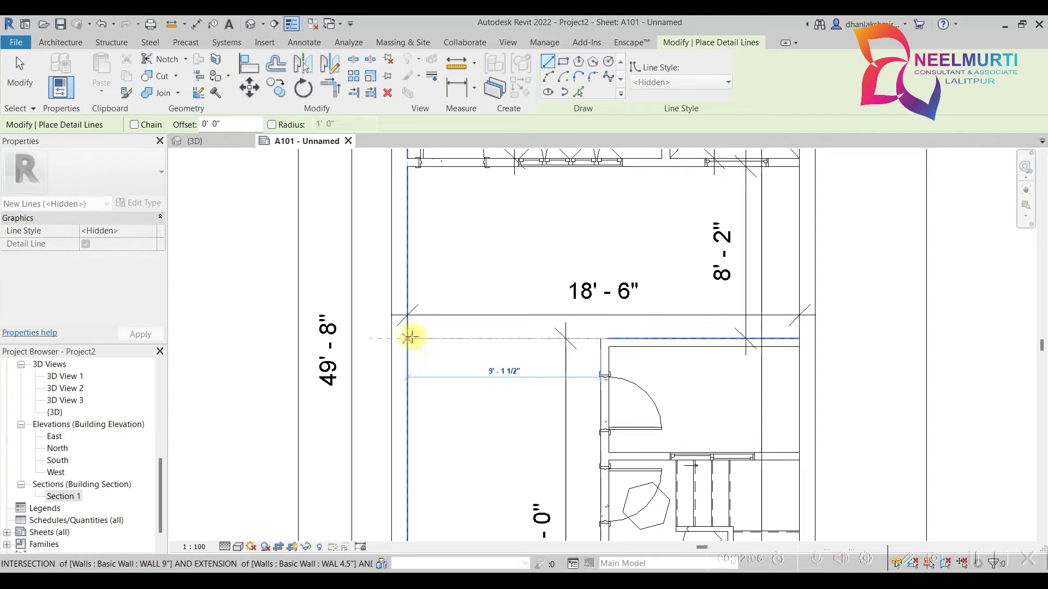
pyautogui.click(408, 338)
pyautogui.scroll(-3, 514, 289)
pyautogui.press('Escape')
pyautogui.press('Escape')
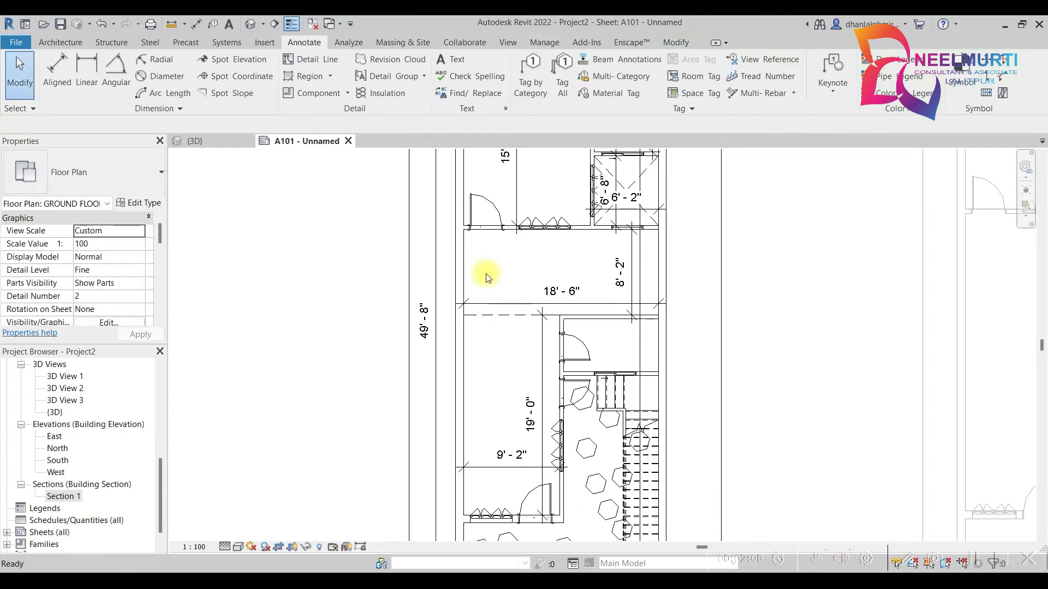
pyautogui.scroll(-3, 489, 273)
pyautogui.scroll(-2, 434, 336)
pyautogui.scroll(1, 579, 362)
pyautogui.moveTo(579, 363); pyautogui.dragTo(562, 333, button='middle')
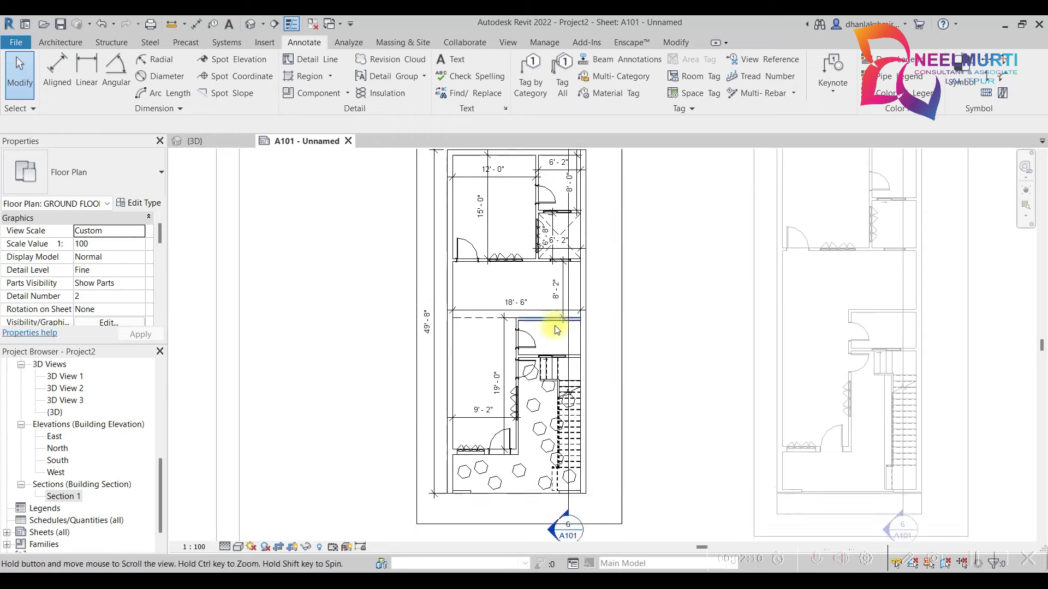
pyautogui.moveTo(519, 410); pyautogui.dragTo(513, 350, button='middle')
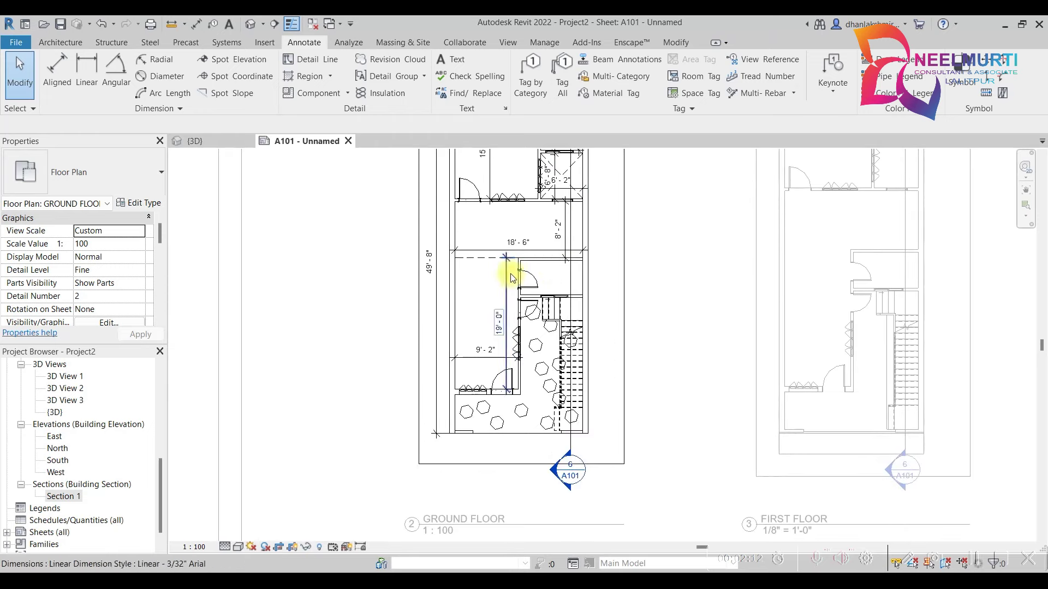
pyautogui.moveTo(513, 278); pyautogui.dragTo(491, 346, button='middle')
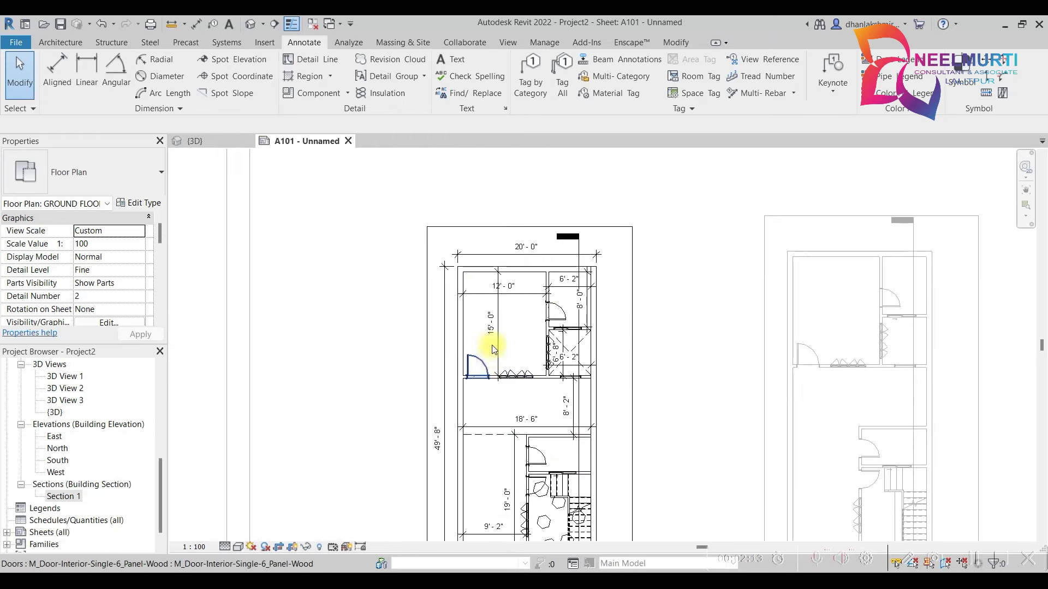
# - Place a two-line text note reading room 12'0"x15'0" inside the large room
pyautogui.click(451, 61)
pyautogui.scroll(3, 510, 325)
pyautogui.click(518, 312)
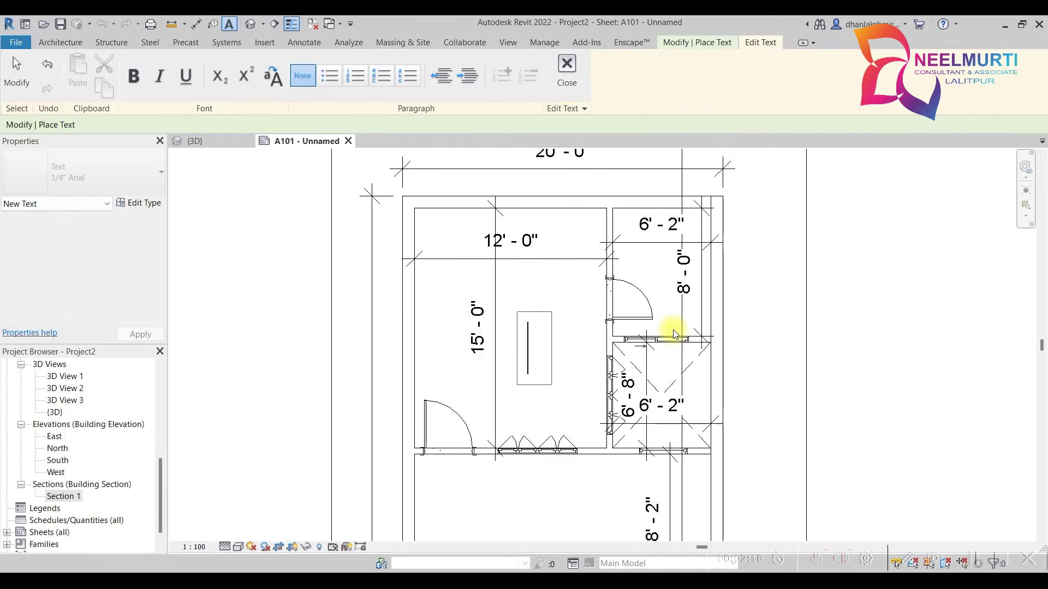
pyautogui.write('room')
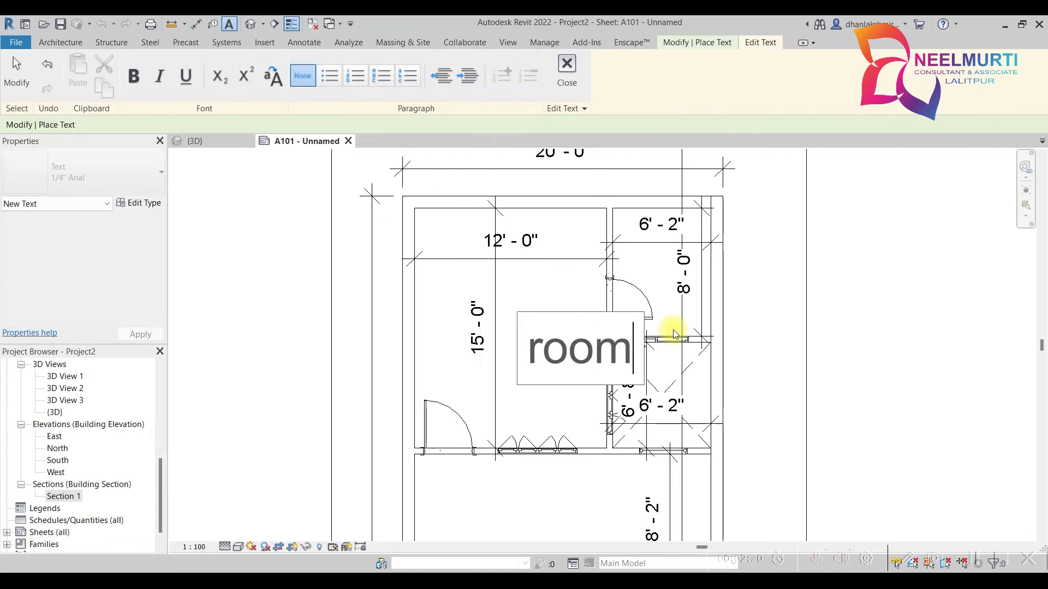
pyautogui.press('Return')
pyautogui.write('12\'0"')
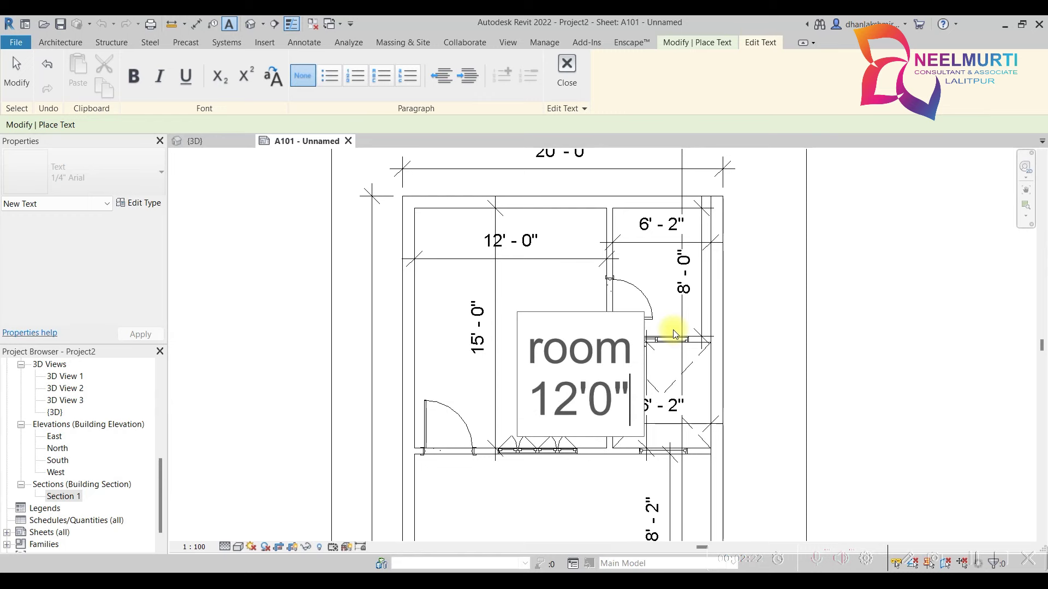
pyautogui.write('x15\'0"')
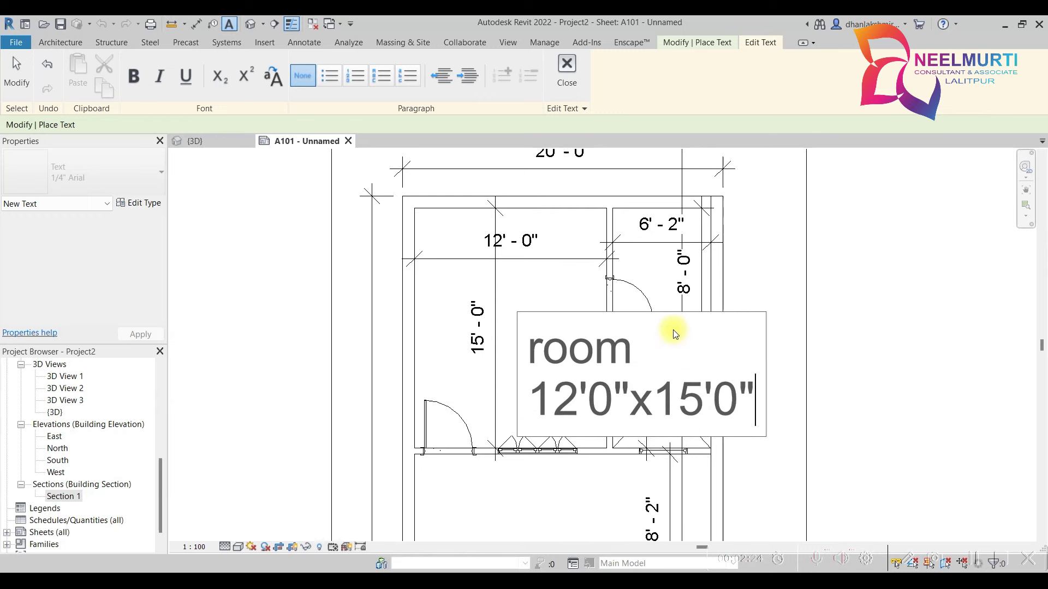
pyautogui.click(744, 243)
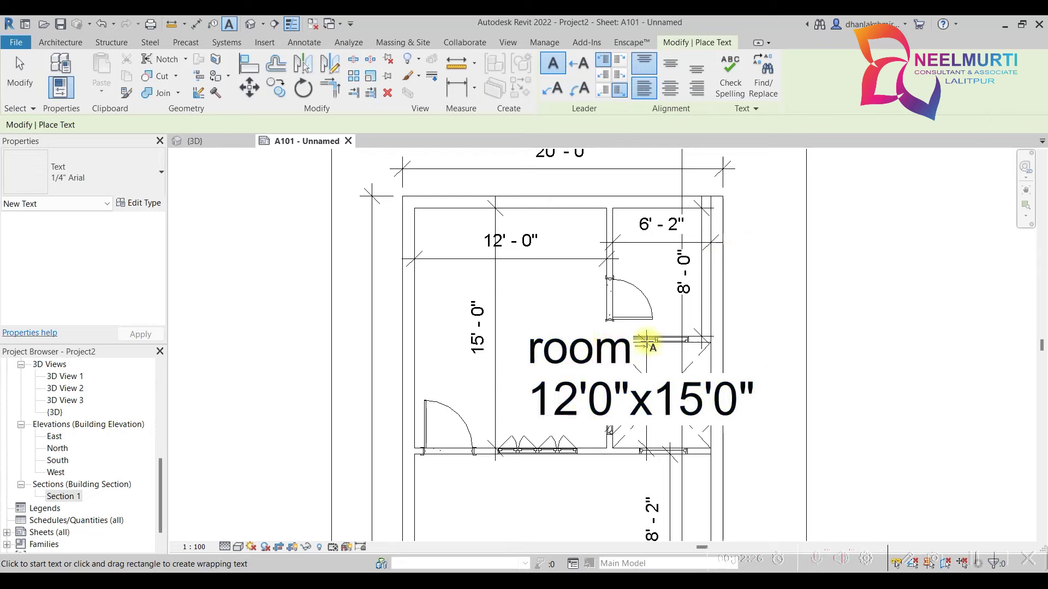
pyautogui.press('Escape')
# - Duplicate the note's text type as 1.5mm with Text Size 1.5 and apply it
pyautogui.click(584, 343)
pyautogui.click(141, 201)
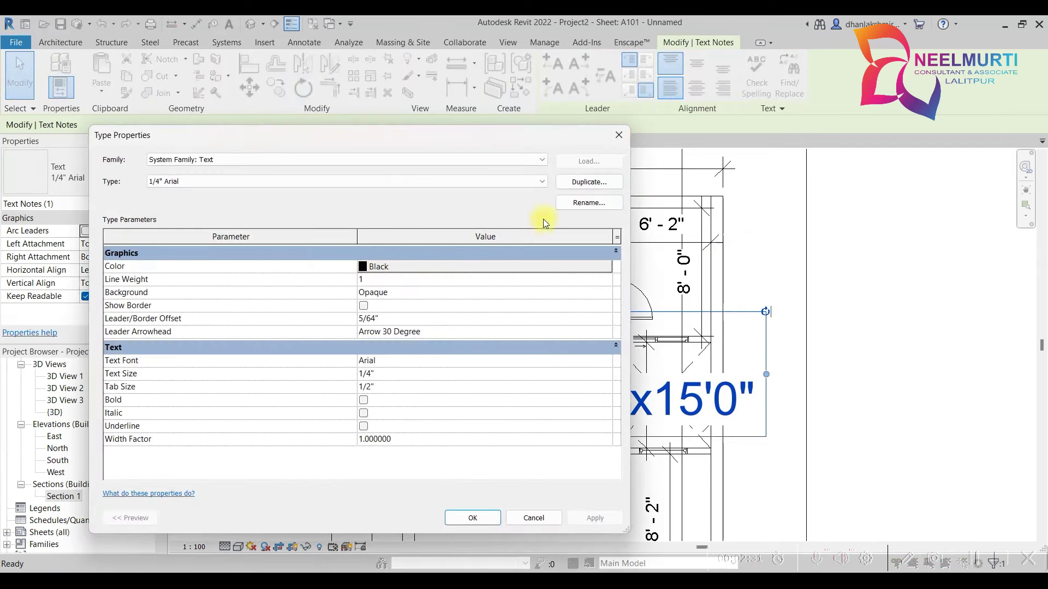
pyautogui.click(574, 180)
pyautogui.write('1.5')
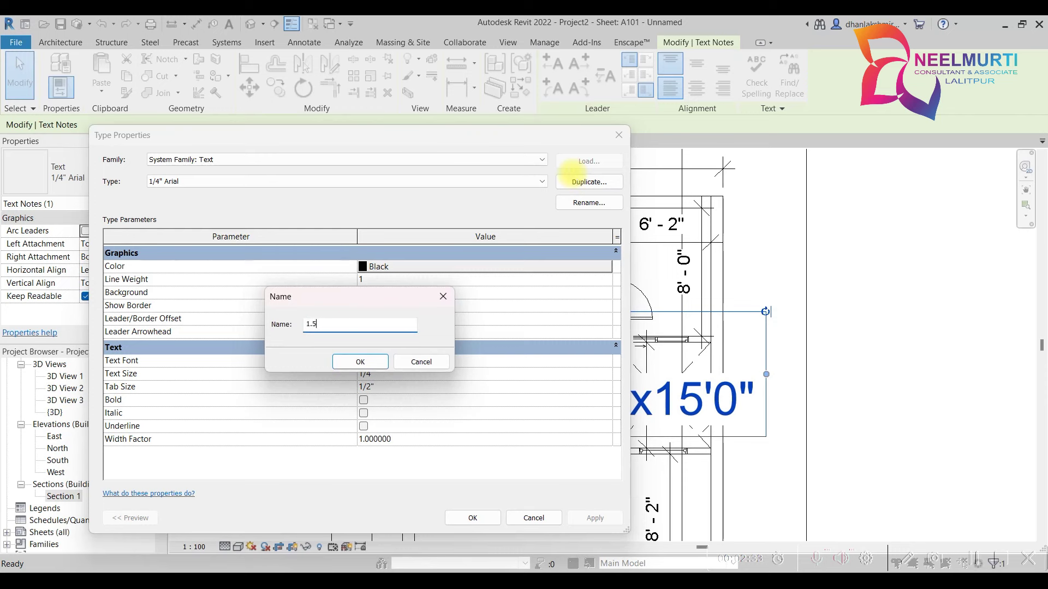
pyautogui.write('mm')
pyautogui.press('Return')
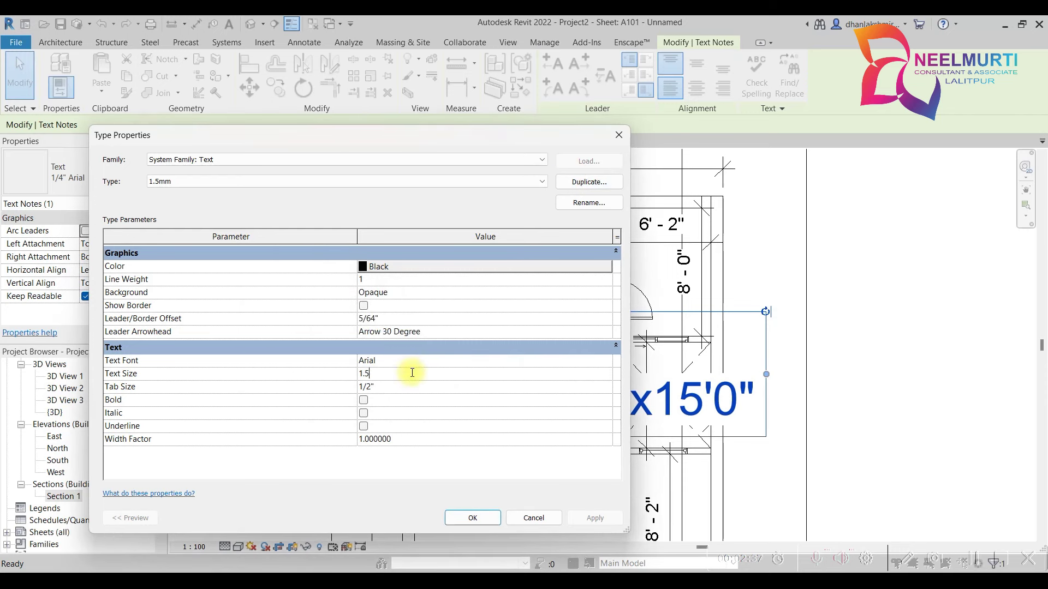
pyautogui.press('Return')
pyautogui.click(438, 388)
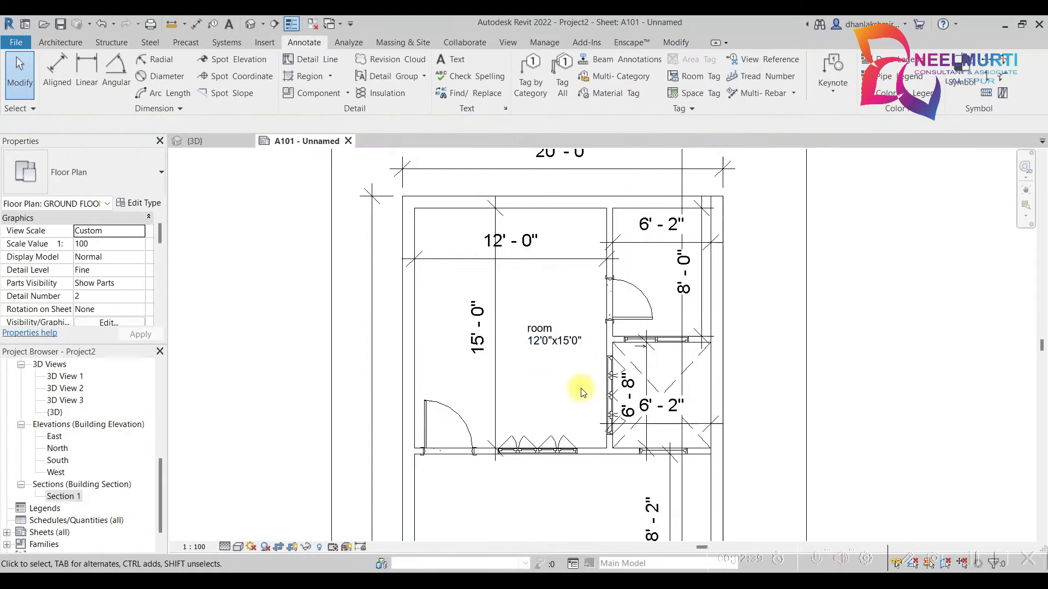
# - Make the room note All Caps and centre-aligned
pyautogui.click(533, 341)
pyautogui.doubleClick(533, 341)
pyautogui.click(270, 80)
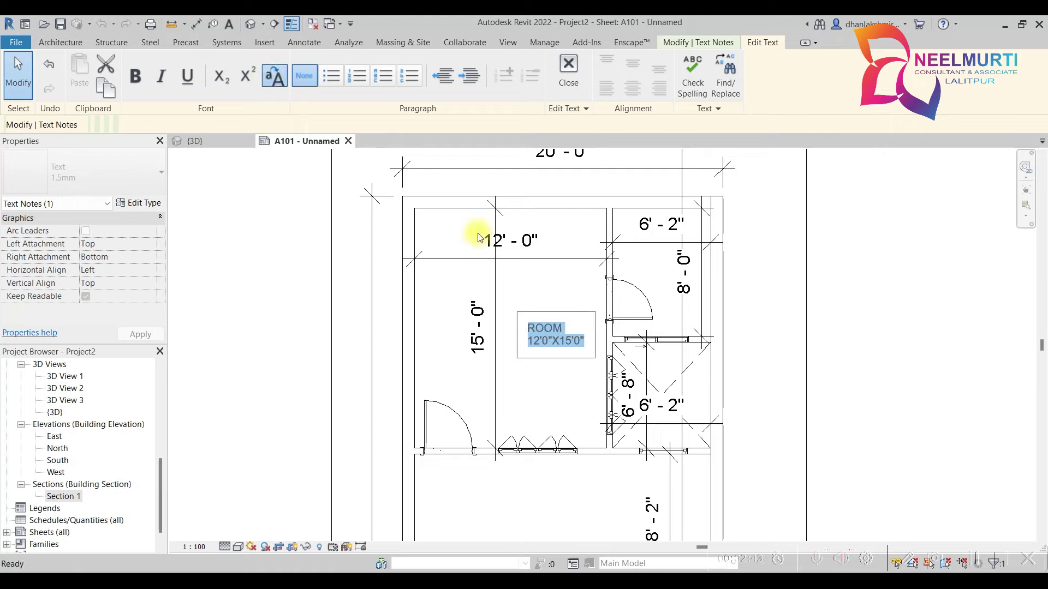
pyautogui.click(561, 401)
pyautogui.click(696, 87)
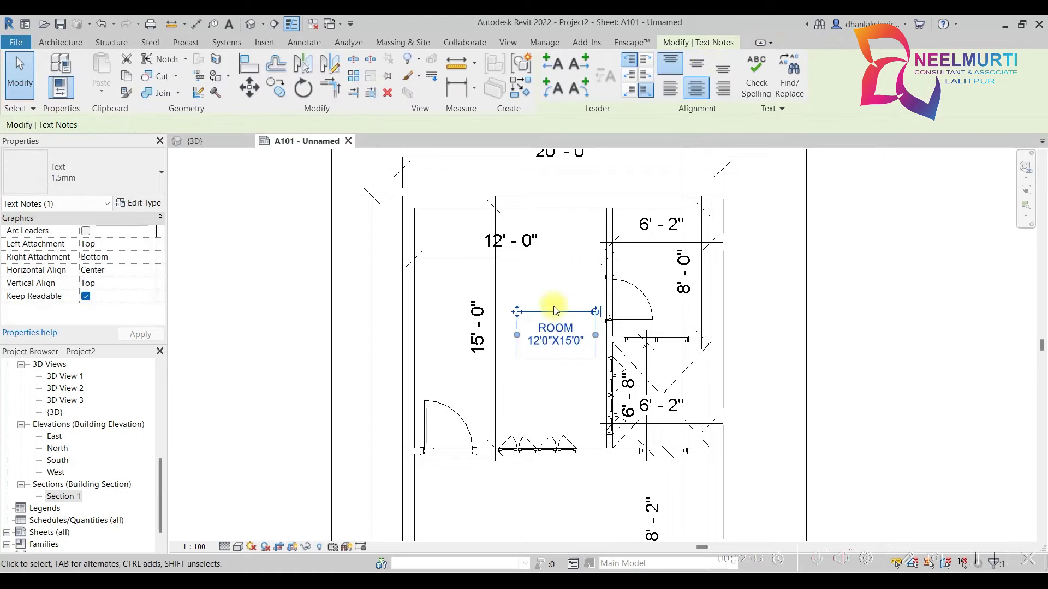
pyautogui.click(516, 301)
# - Delete the 15'-0" and 12'-0" dimensions and move the ROOM note up in the room
pyautogui.click(494, 295)
pyautogui.press('Delete')
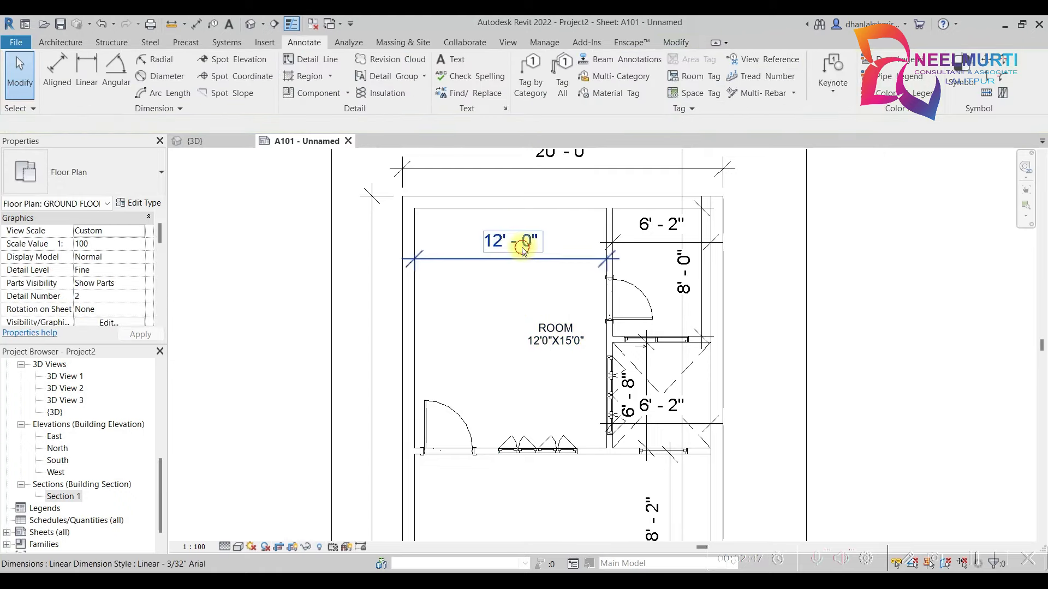
pyautogui.click(534, 240)
pyautogui.press('Delete')
pyautogui.click(515, 312)
pyautogui.keyDown('ctrl'); pyautogui.moveTo(516, 312); pyautogui.dragTo(469, 293); pyautogui.keyUp('ctrl')
pyautogui.click(461, 295)
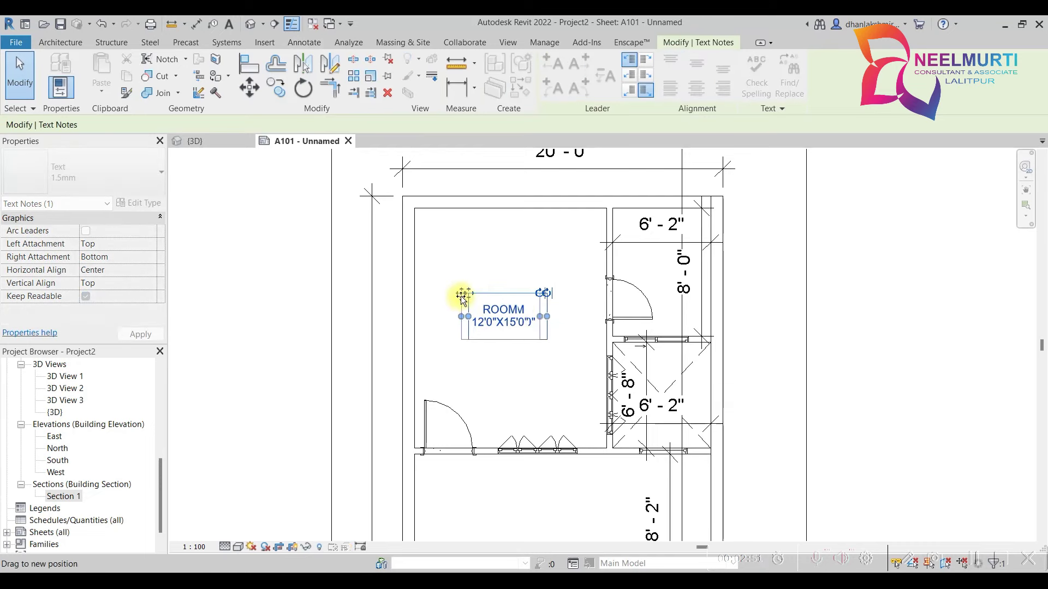
pyautogui.click(275, 89)
# - Copy the ROOM note beside the plan and edit it to TOILET 6'2"X8'0"
pyautogui.click(516, 284)
pyautogui.click(778, 264)
pyautogui.press('Escape')
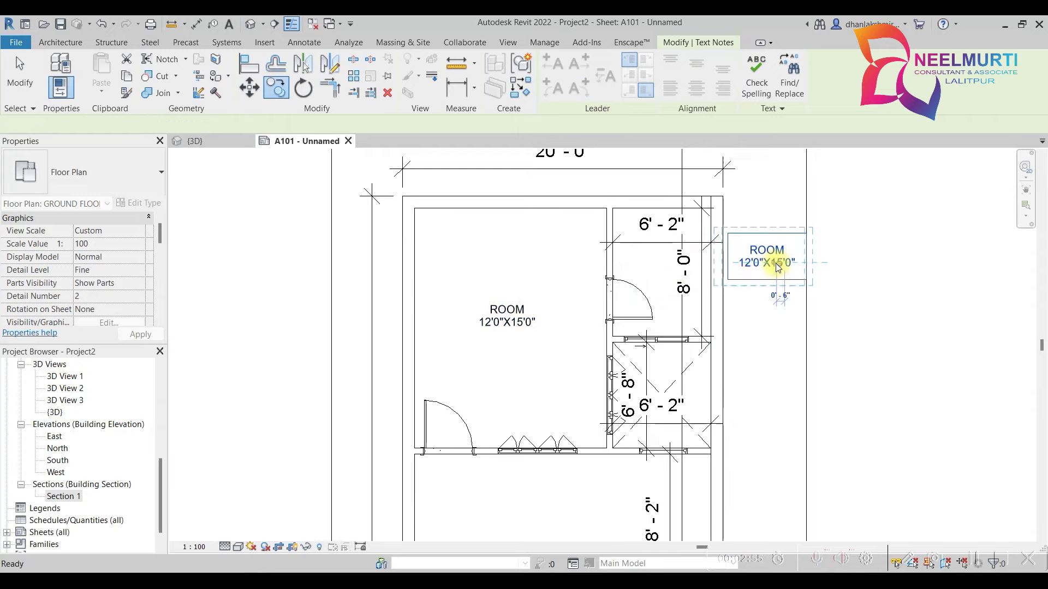
pyautogui.press('Escape')
pyautogui.doubleClick(774, 269)
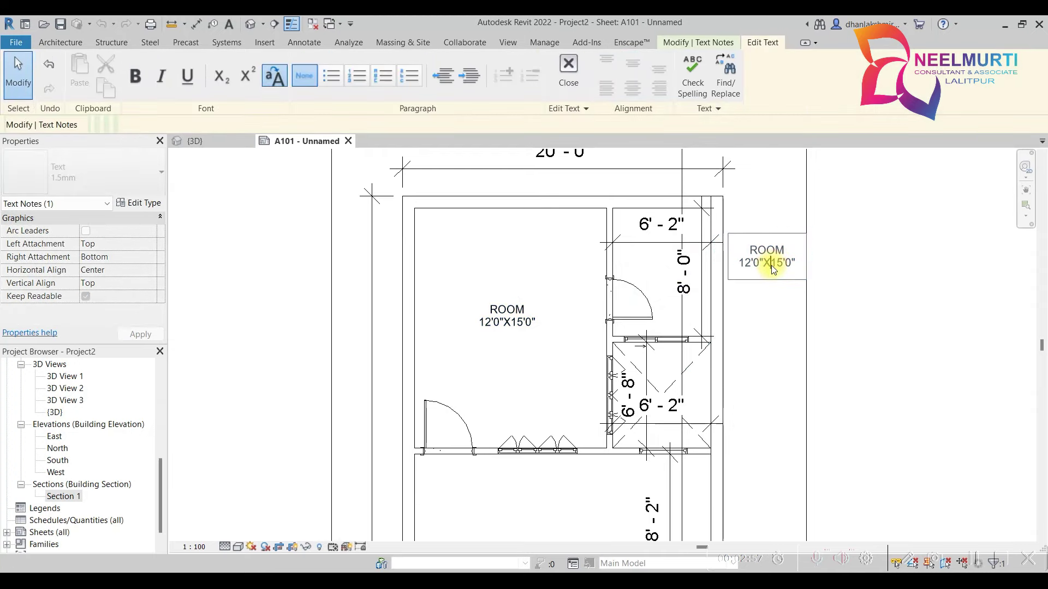
pyautogui.write('TOILET')
pyautogui.press('Return')
pyautogui.write('6\'2"X8\'0')
pyautogui.click(755, 355)
pyautogui.click(740, 309)
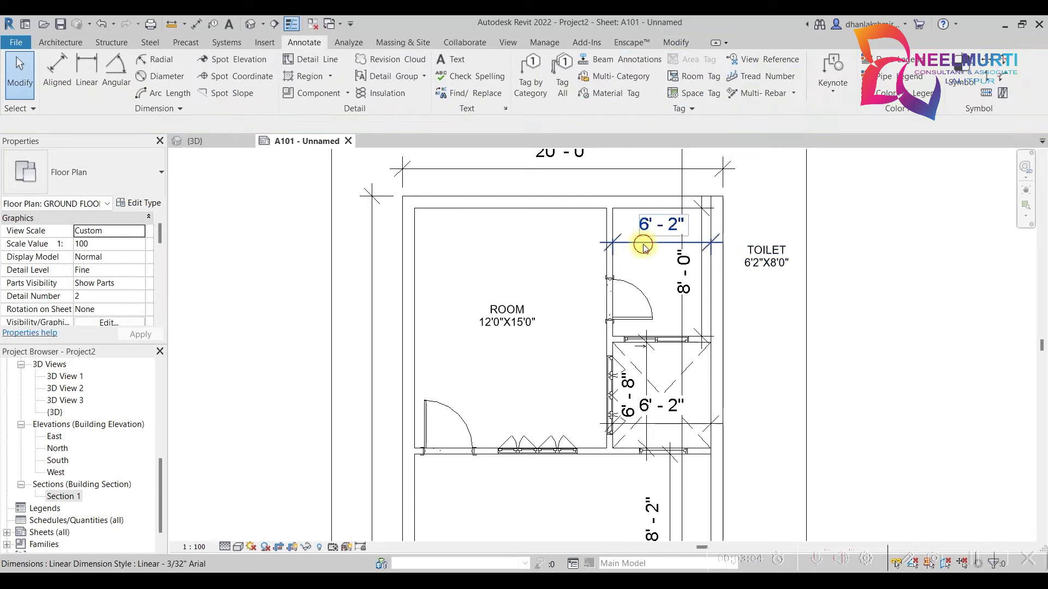
# - Shift the toilet's 8'-0" dimension and move the TOILET note into the toilet room
pyautogui.click(679, 280)
pyautogui.moveTo(680, 275); pyautogui.dragTo(701, 252)
pyautogui.click(761, 247)
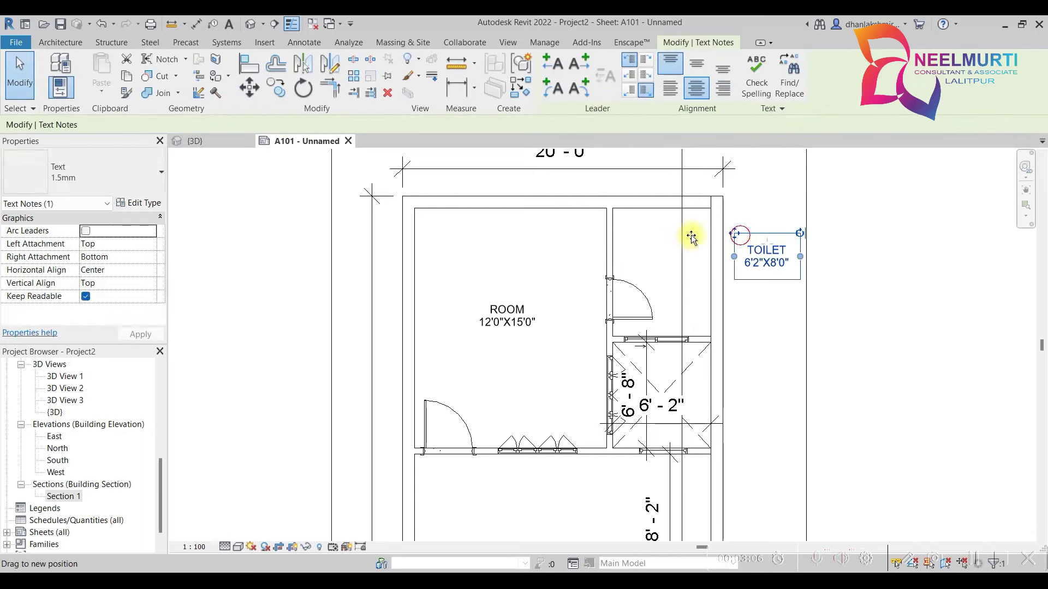
pyautogui.moveTo(737, 234); pyautogui.dragTo(634, 233)
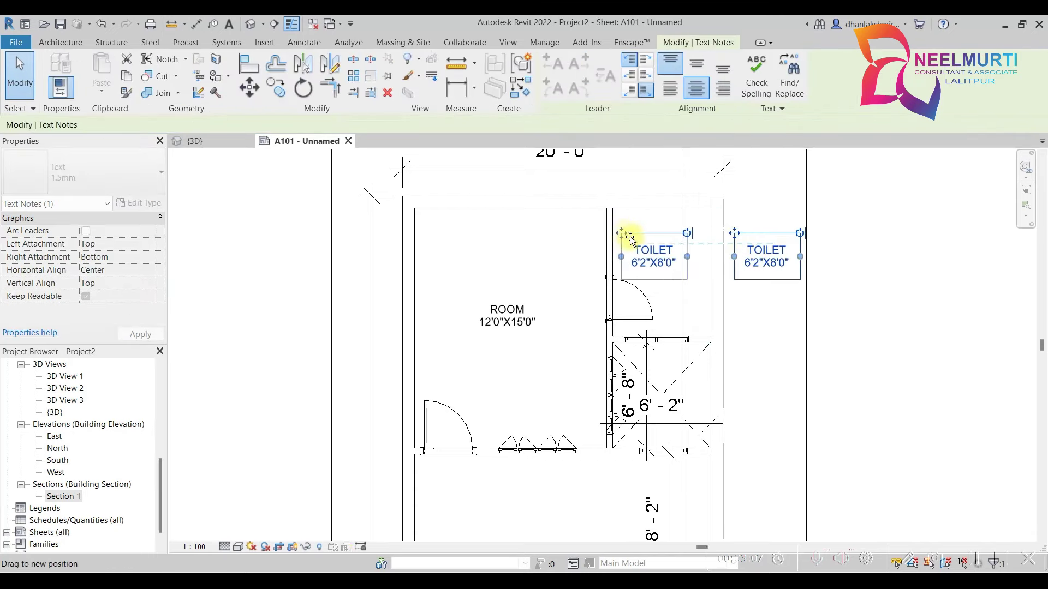
# - Copy the TOILET note near the shaft and retype it as O.T.S. 6'2"X6'8"
pyautogui.click(276, 87)
pyautogui.click(646, 280)
pyautogui.scroll(2, 750, 410)
pyautogui.click(757, 408)
pyautogui.click(780, 381)
pyautogui.doubleClick(781, 381)
pyautogui.write('O.T')
pyautogui.press('BackSpace')
pyautogui.write('.T.S. 6\'2"')
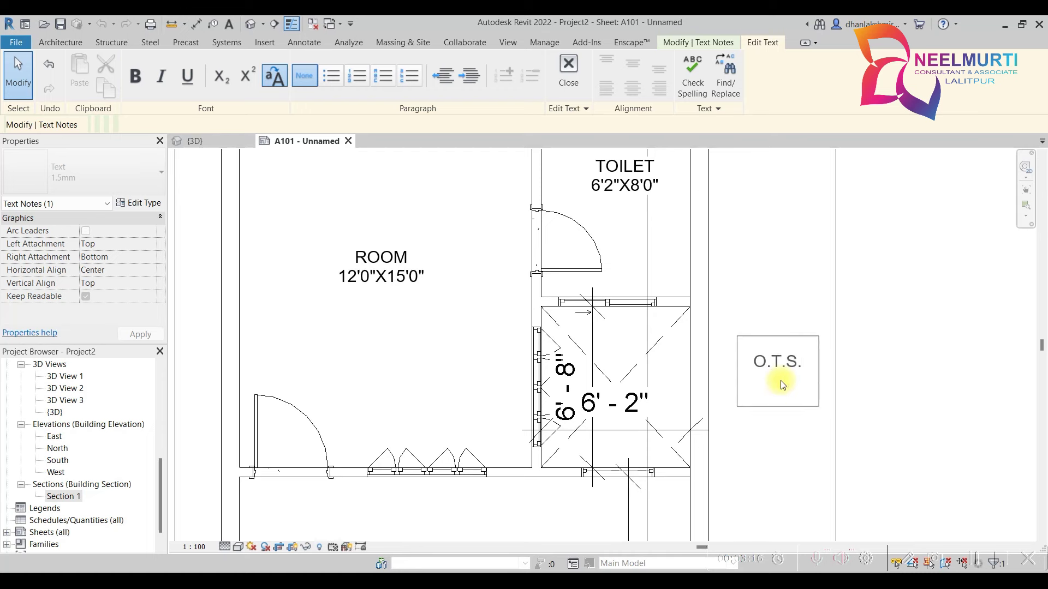
pyautogui.write('X6\'8"')
pyautogui.click(737, 308)
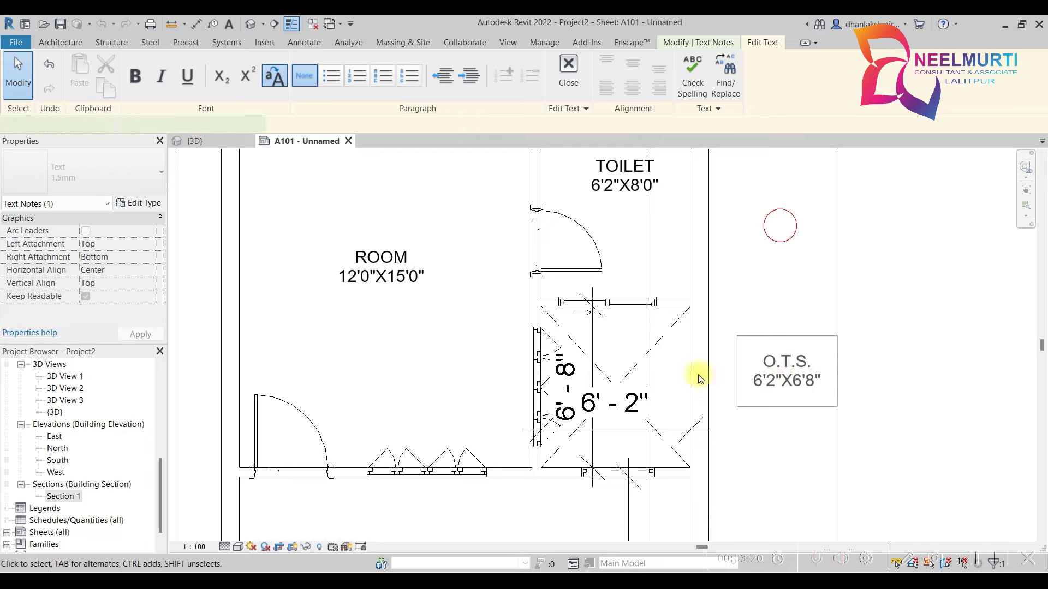
# - Delete the shaft's 6'-2" dimension and move the O.T.S. note into the shaft area
pyautogui.click(612, 428)
pyautogui.press('Delete')
pyautogui.press('Delete')
pyautogui.click(743, 381)
pyautogui.moveTo(737, 335)
pyautogui.keyDown('ctrl'); pyautogui.mouseDown()
pyautogui.moveTo(559, 351)
pyautogui.moveTo(580, 402)
pyautogui.mouseUp(); pyautogui.keyUp('ctrl')
pyautogui.scroll(-3, 674, 257)
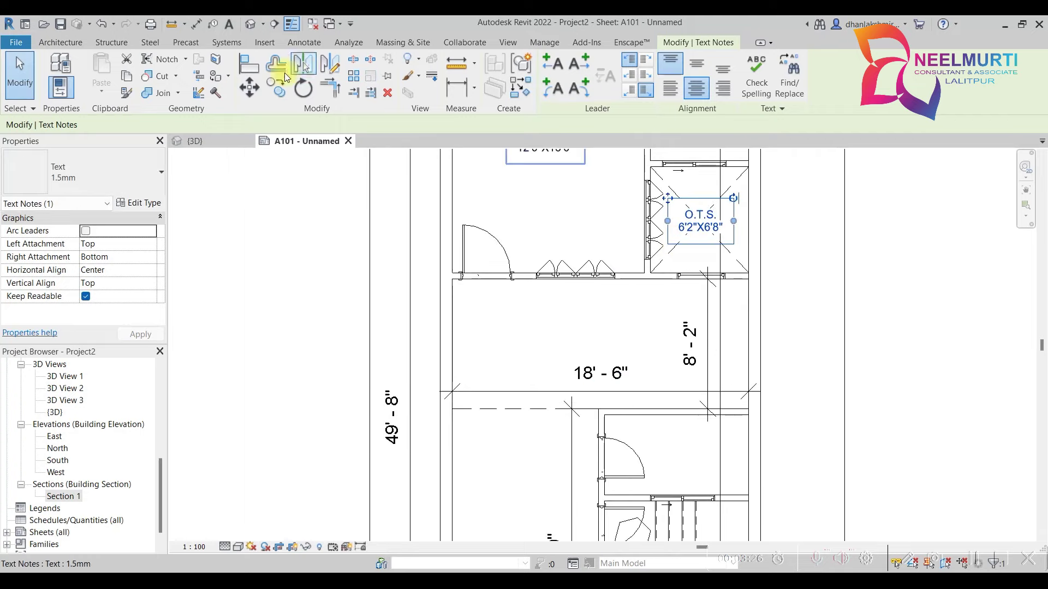
# - Copy the O.T.S. note into the kitchen and retype it as KITCHEN 18'6"X8'2"
pyautogui.click(249, 87)
pyautogui.click(698, 221)
pyautogui.click(560, 356)
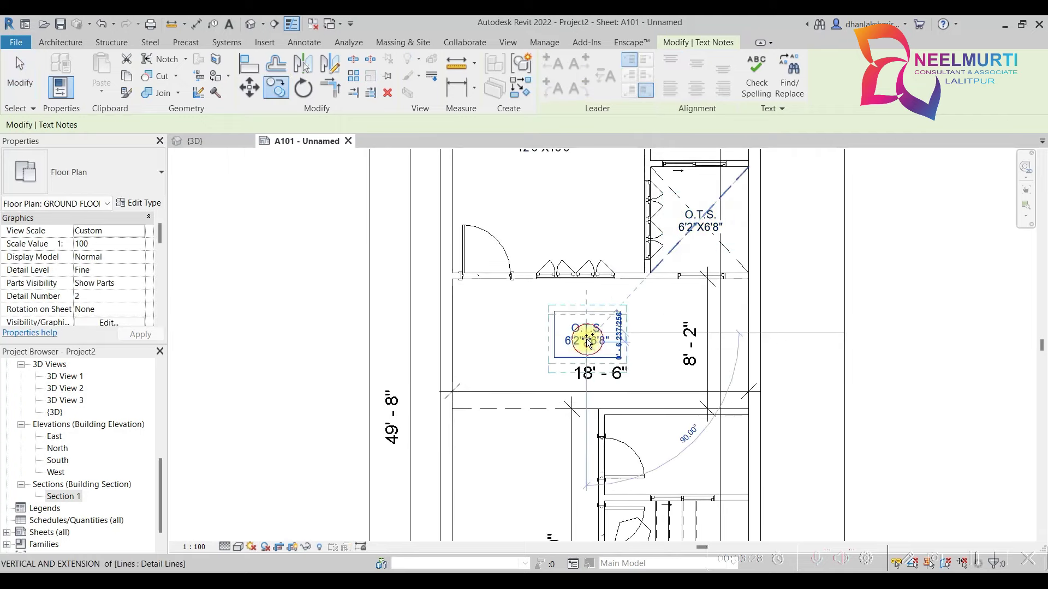
pyautogui.doubleClick(592, 344)
pyautogui.write('KITCHEN')
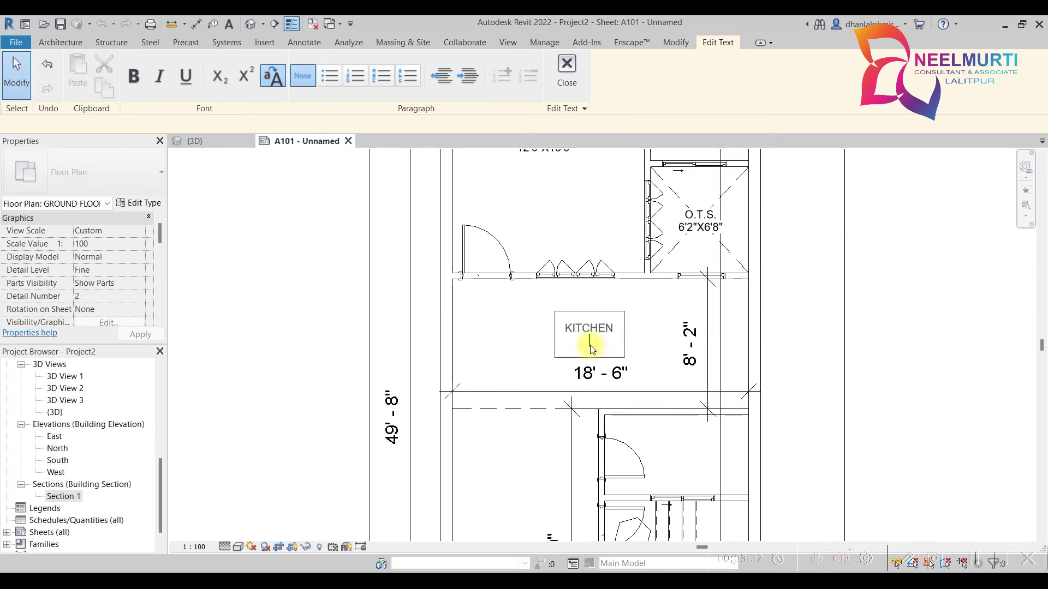
pyautogui.press('Return')
pyautogui.write('18\'6"X')
pyautogui.write('8\'2"')
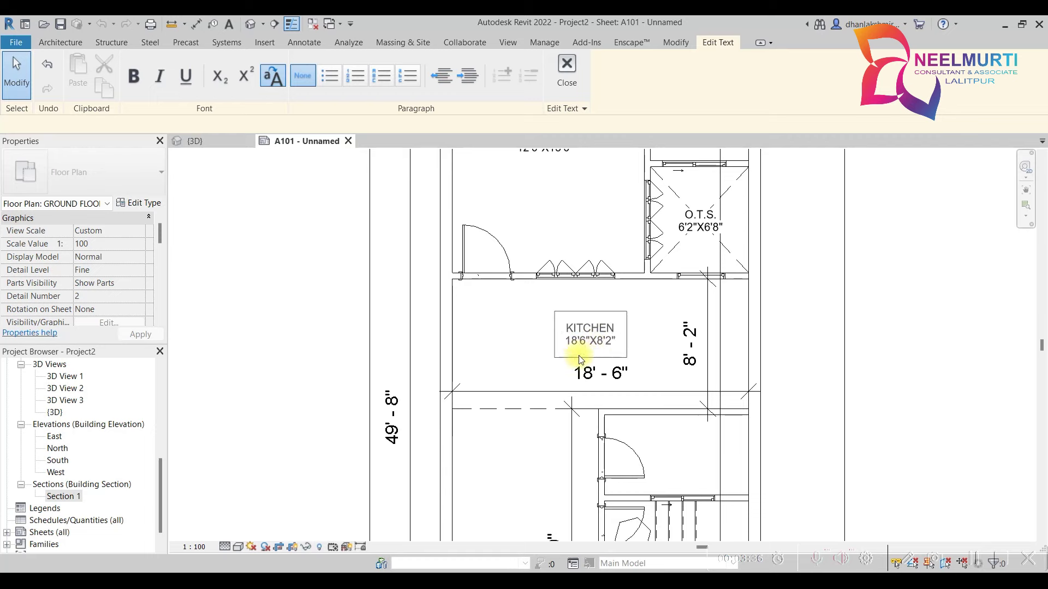
pyautogui.click(546, 376)
# - Delete the kitchen's 8'-2" and 18'-6" dimensions
pyautogui.click(688, 358)
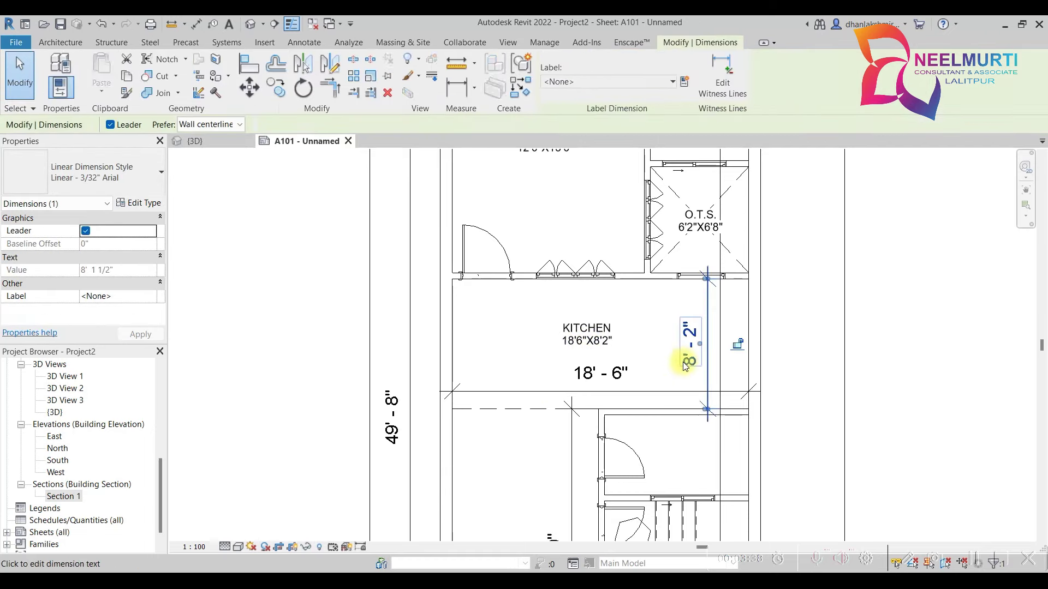
pyautogui.press('Delete')
pyautogui.click(636, 389)
pyautogui.press('Delete')
pyautogui.click(577, 345)
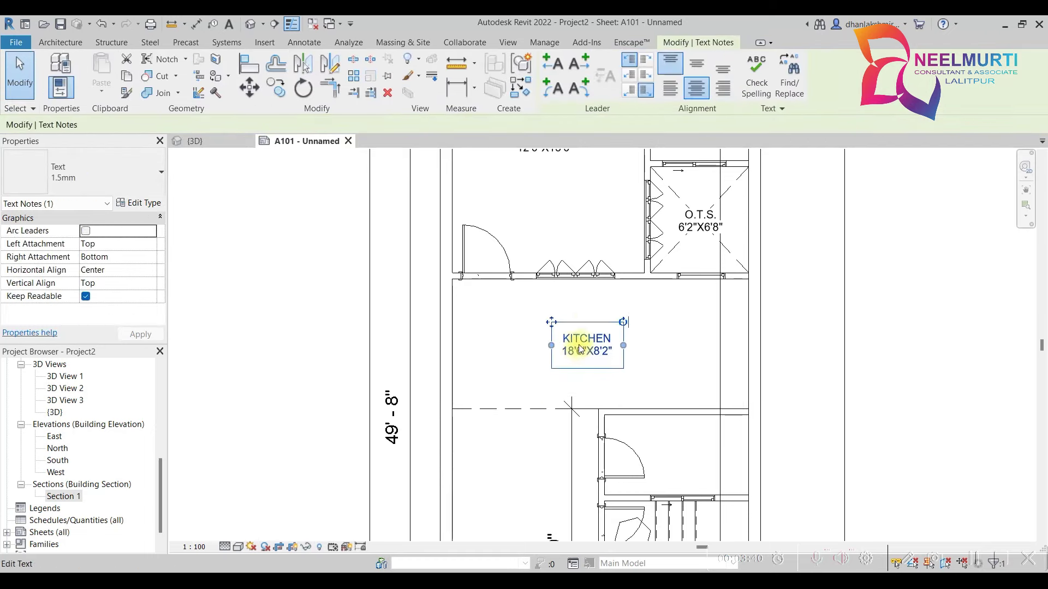
pyautogui.moveTo(524, 388); pyautogui.dragTo(627, 202, button='middle')
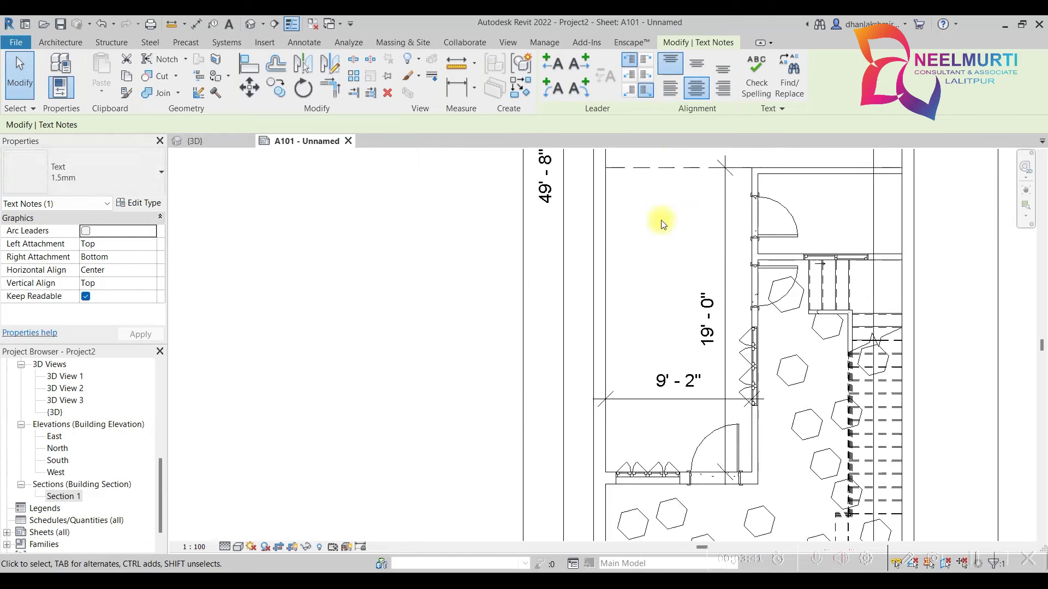
# - Copy the KITCHEN note into the drawing room and edit it to read DRAWING ROOM 9'2"X19'0"
pyautogui.click(272, 97)
pyautogui.click(761, 186)
pyautogui.click(636, 352)
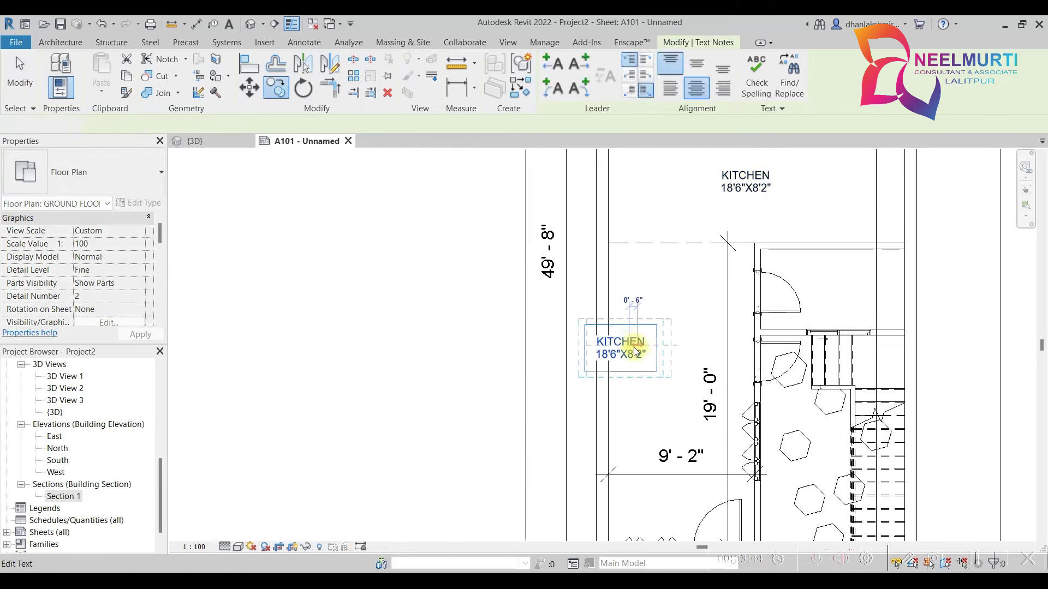
pyautogui.doubleClick(636, 352)
pyautogui.write('DRAWING')
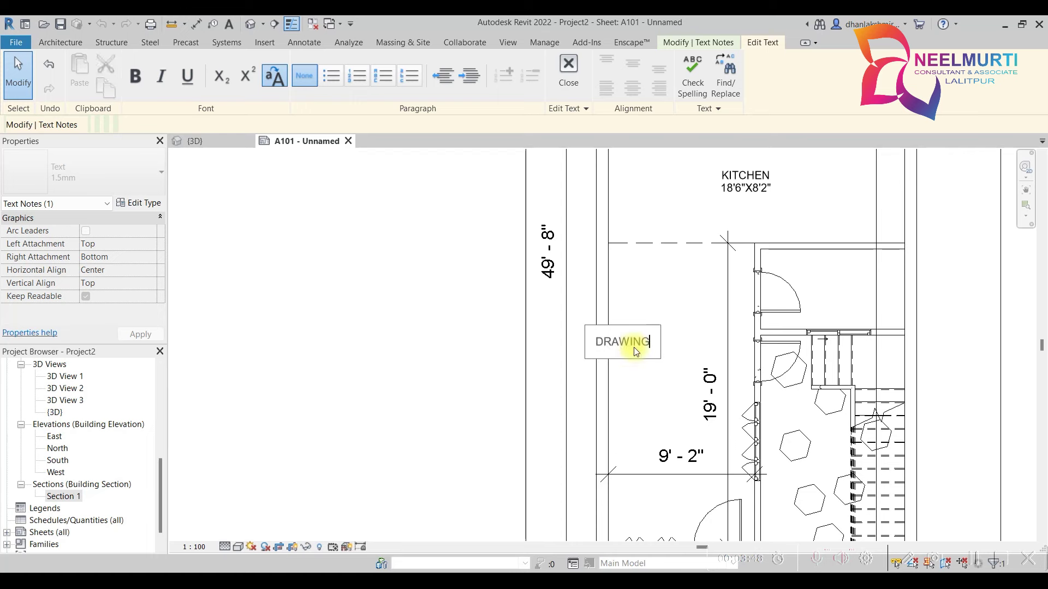
pyautogui.write('ROOM')
pyautogui.press('Return')
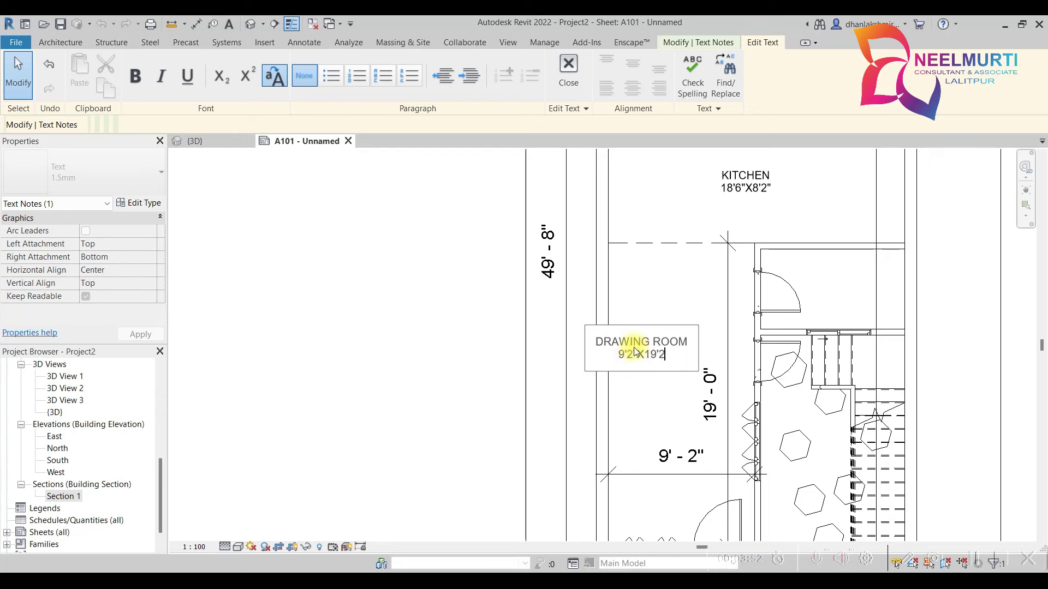
pyautogui.write('"')
pyautogui.click(697, 264)
# - Move the DRAWING ROOM label into place, then begin an aligned dimension on the small room's first wall
pyautogui.click(695, 461)
pyautogui.click(708, 411)
pyautogui.click(517, 328)
pyautogui.click(564, 325)
pyautogui.moveTo(563, 326)
pyautogui.mouseDown()
pyautogui.moveTo(646, 403)
pyautogui.moveTo(627, 382)
pyautogui.moveTo(630, 362)
pyautogui.mouseUp()
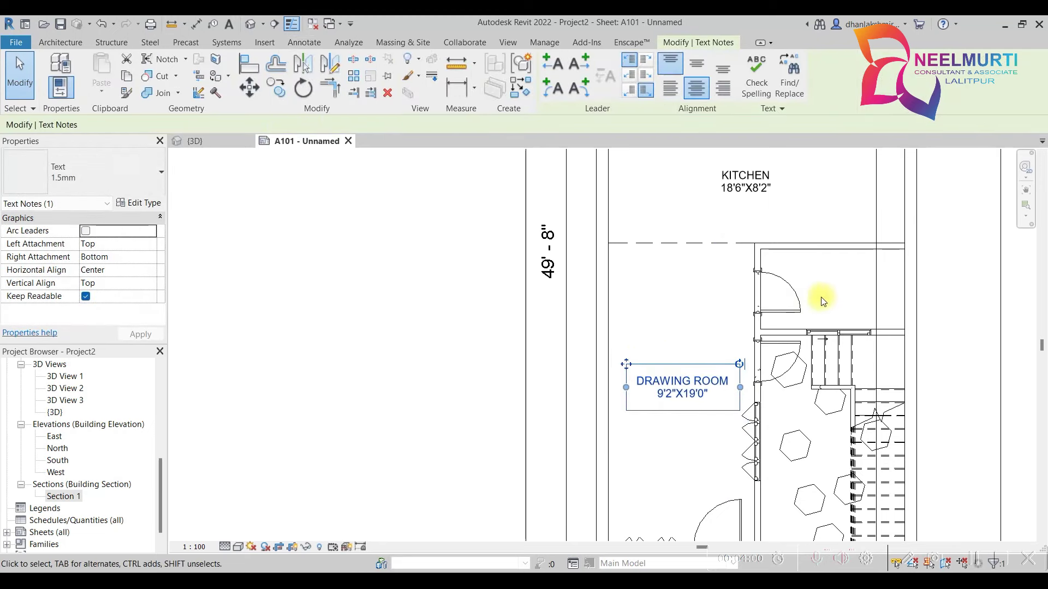
pyautogui.moveTo(835, 297); pyautogui.dragTo(656, 302, button='middle')
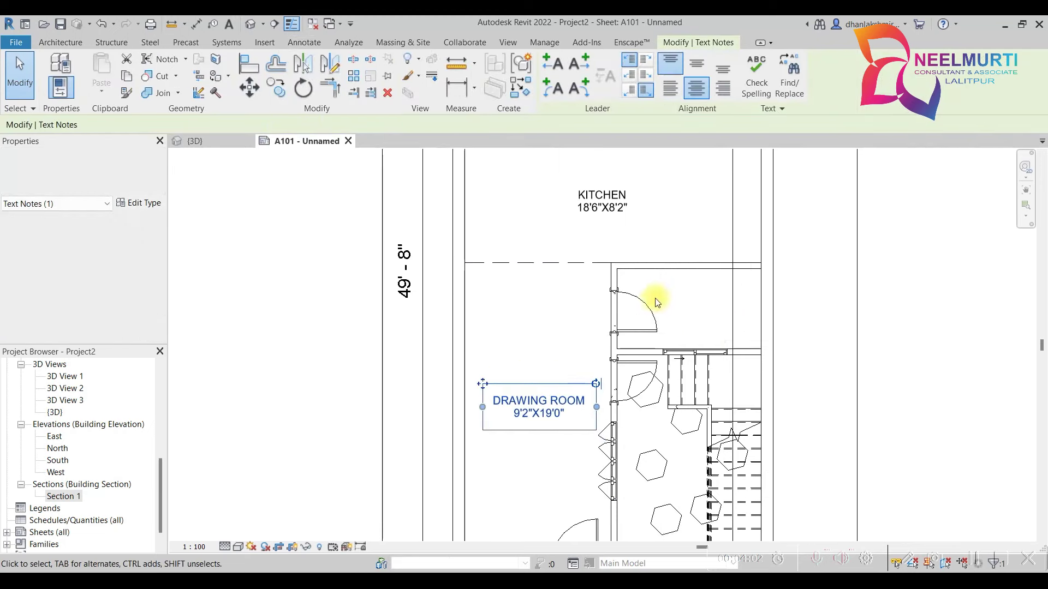
pyautogui.click(196, 24)
pyautogui.click(619, 280)
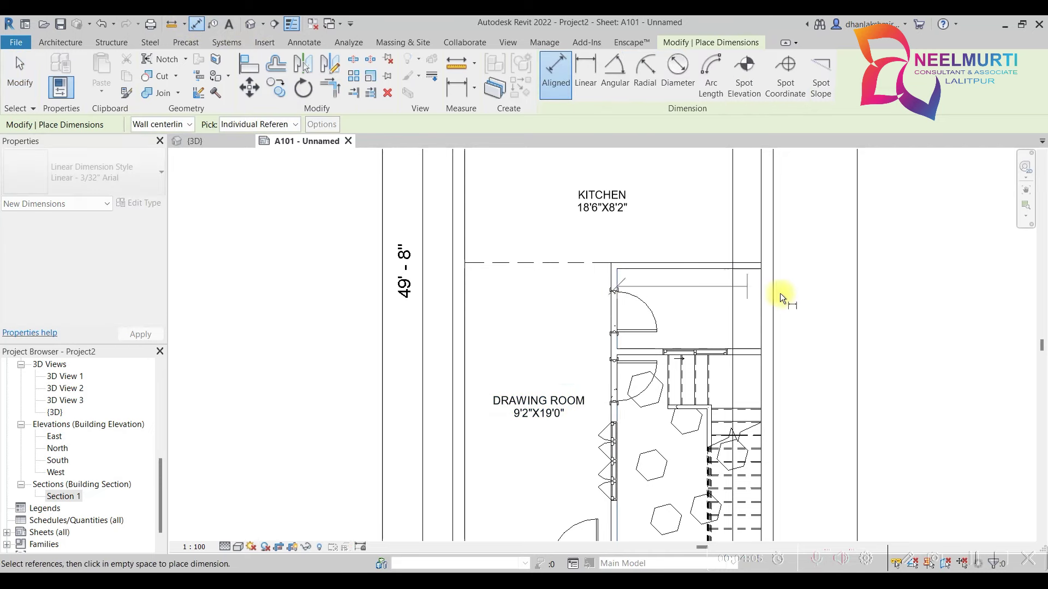
# - Dimension the small room's 9'-0" width and 5'-0" depth
pyautogui.click(763, 299)
pyautogui.click(717, 222)
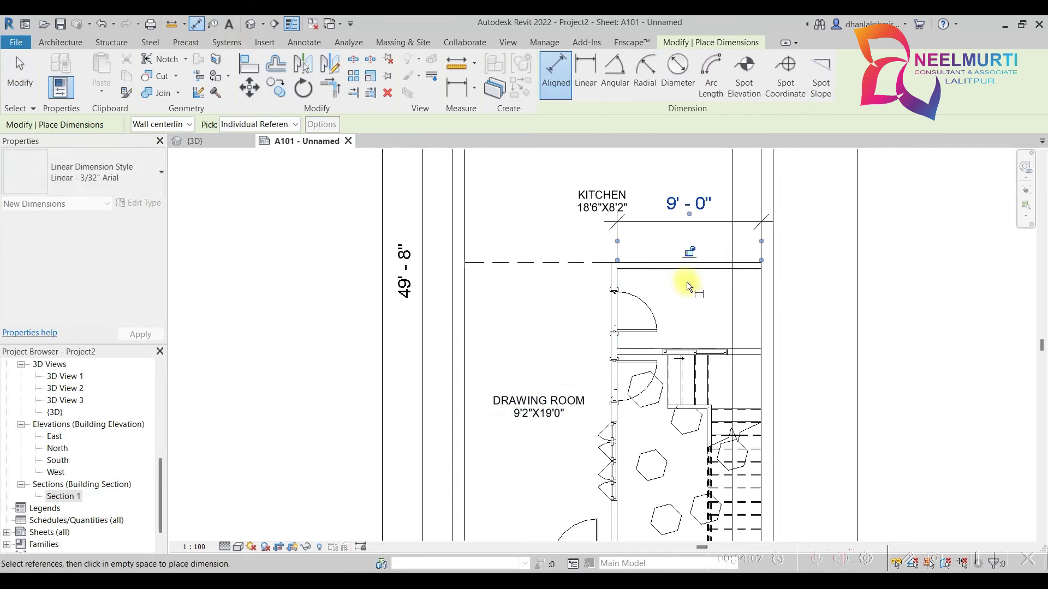
pyautogui.click(690, 273)
pyautogui.click(749, 352)
pyautogui.click(835, 308)
pyautogui.press('Escape')
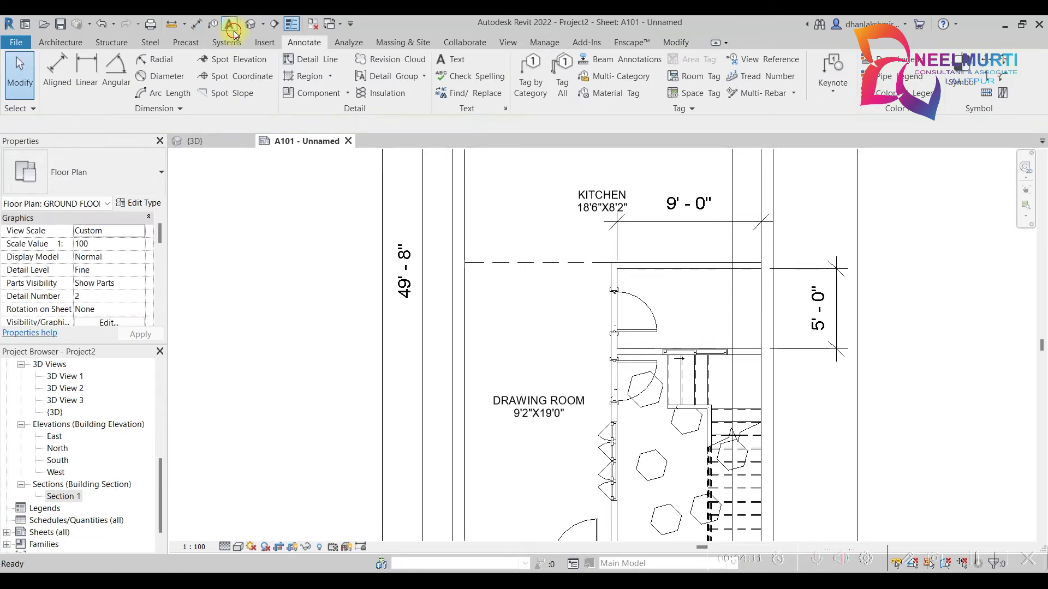
# - Add a two-line text note 'toilet' / '9'0"x5'0"' inside the small room
pyautogui.click(231, 26)
pyautogui.click(693, 293)
pyautogui.write('toil')
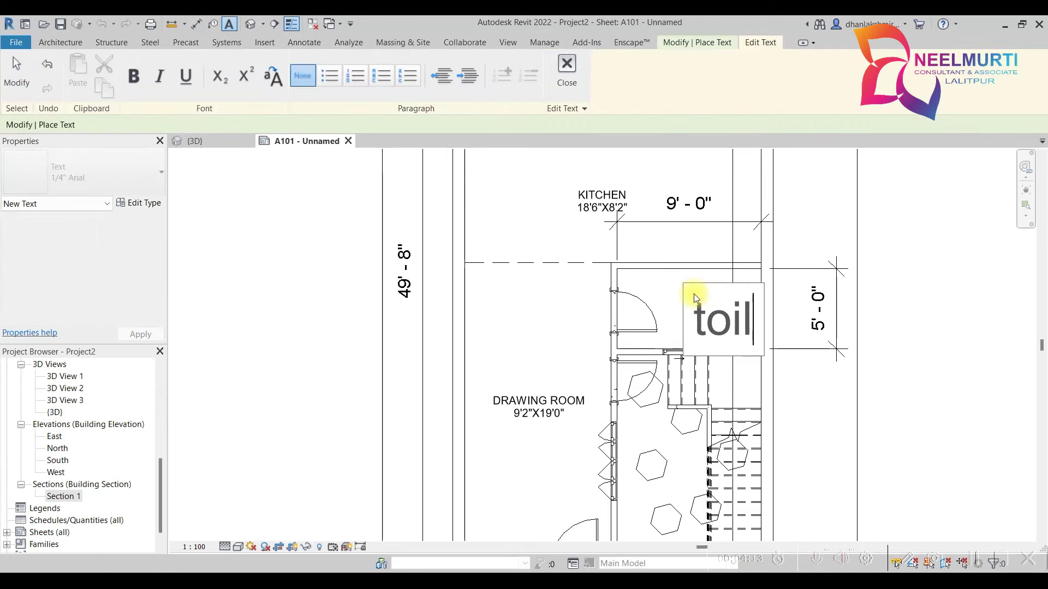
pyautogui.write('et')
pyautogui.press('Return')
pyautogui.write("9'")
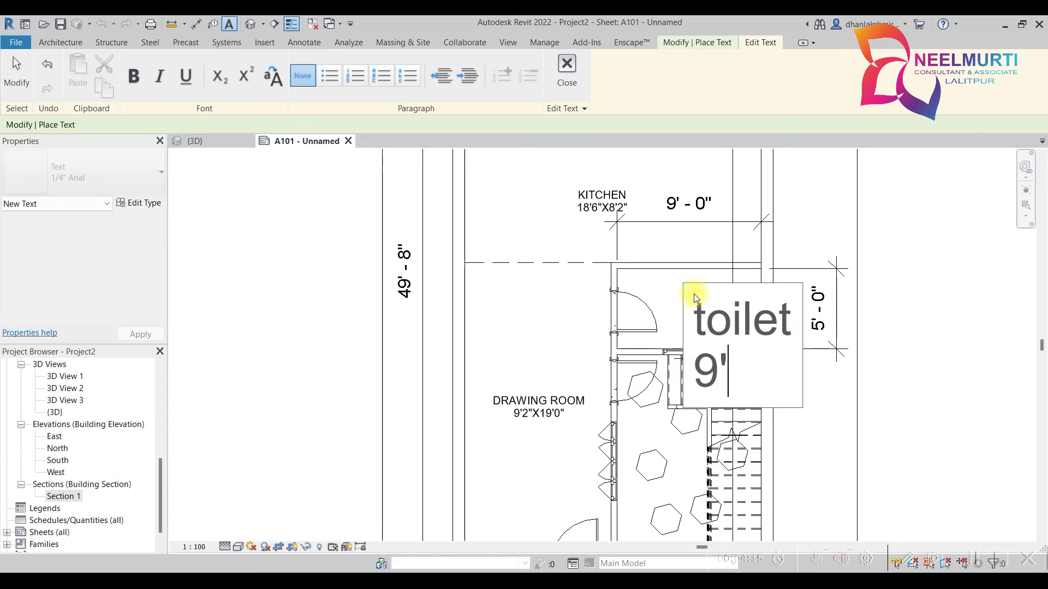
pyautogui.write('0"x5\'0"')
pyautogui.click(795, 169)
pyautogui.press('Escape')
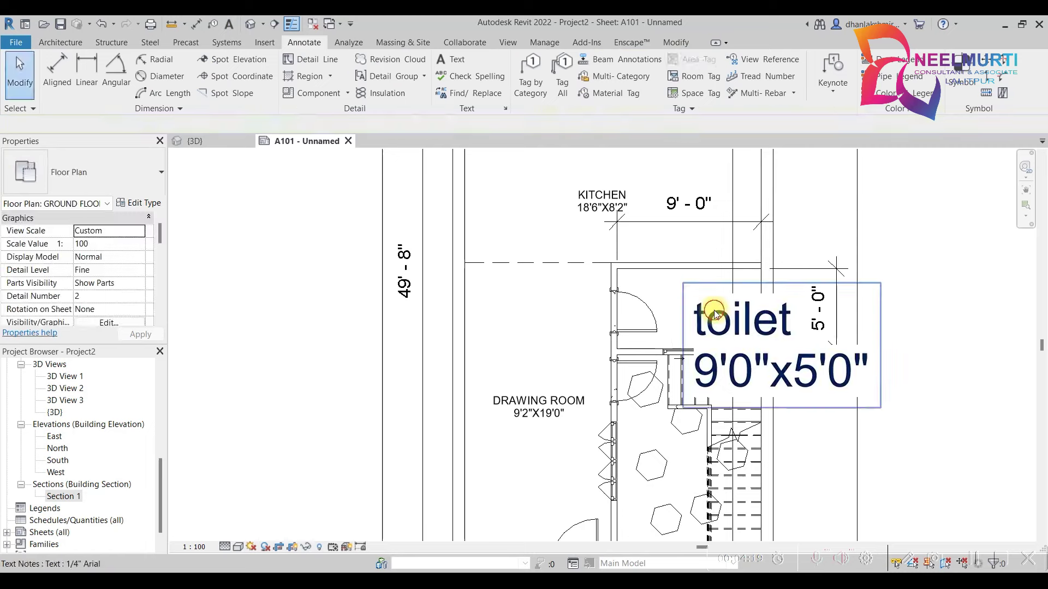
# - Switch the toilet note to the 1.5mm text type and convert its text to capitals
pyautogui.click(714, 314)
pyautogui.click(109, 173)
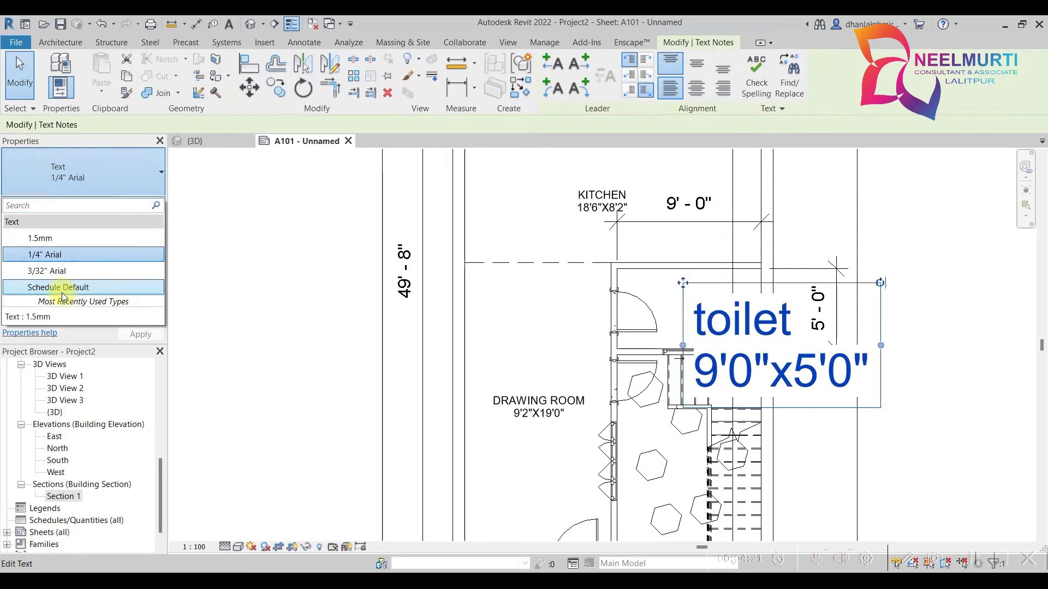
pyautogui.click(61, 316)
pyautogui.click(722, 316)
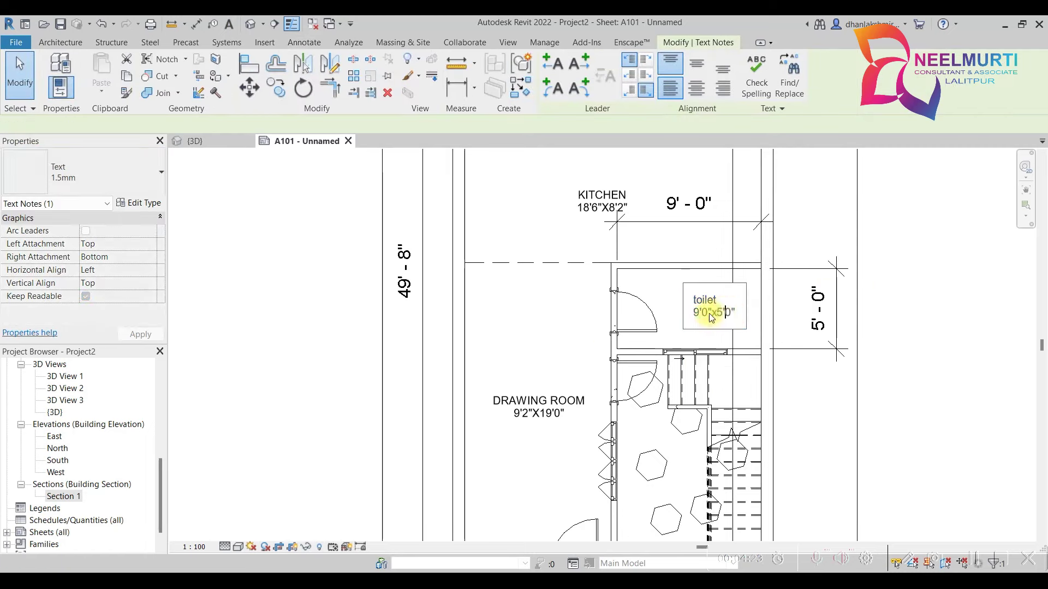
pyautogui.doubleClick(721, 316)
pyautogui.click(278, 78)
pyautogui.click(900, 234)
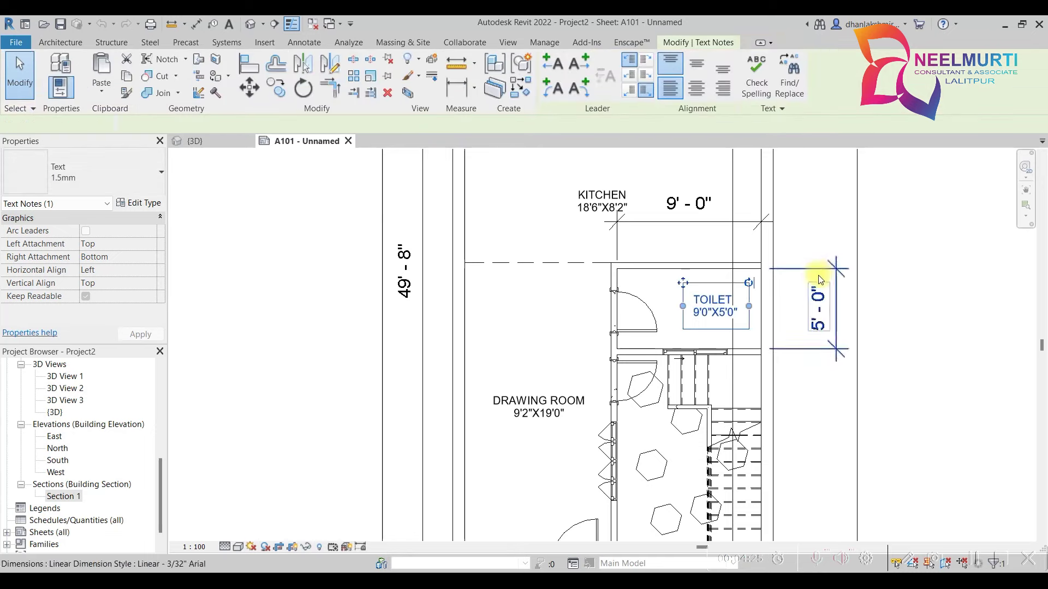
pyautogui.press('Escape')
# - Delete the temporary 5'-0" and 9'-0" dimensions
pyautogui.click(819, 284)
pyautogui.press('Delete')
pyautogui.click(685, 224)
pyautogui.press('Delete')
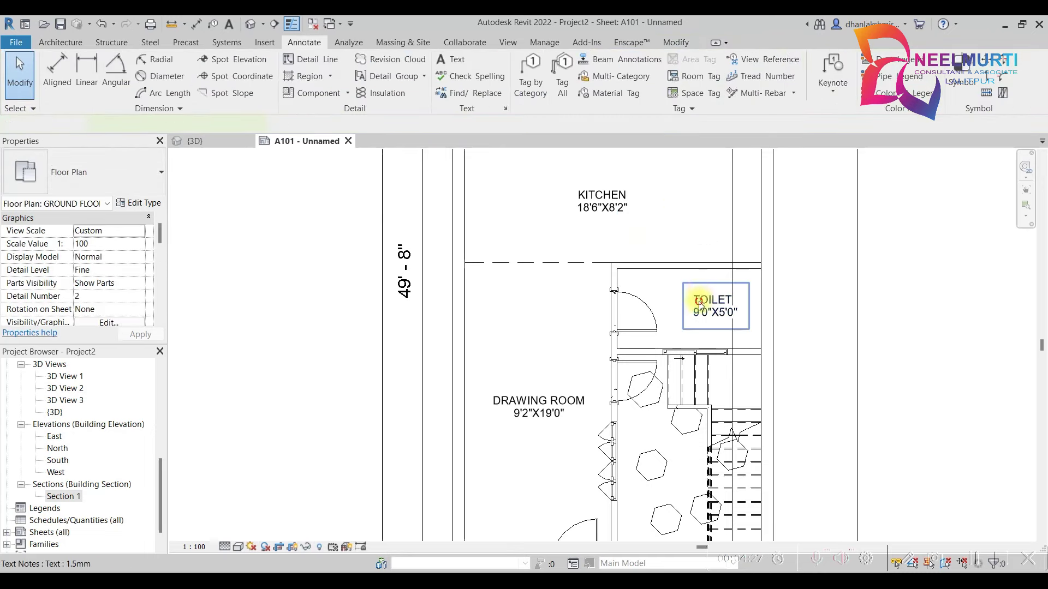
# - Center-align the TOILET note and move it toward the room's centre
pyautogui.click(709, 304)
pyautogui.click(696, 90)
pyautogui.moveTo(683, 283); pyautogui.dragTo(648, 282)
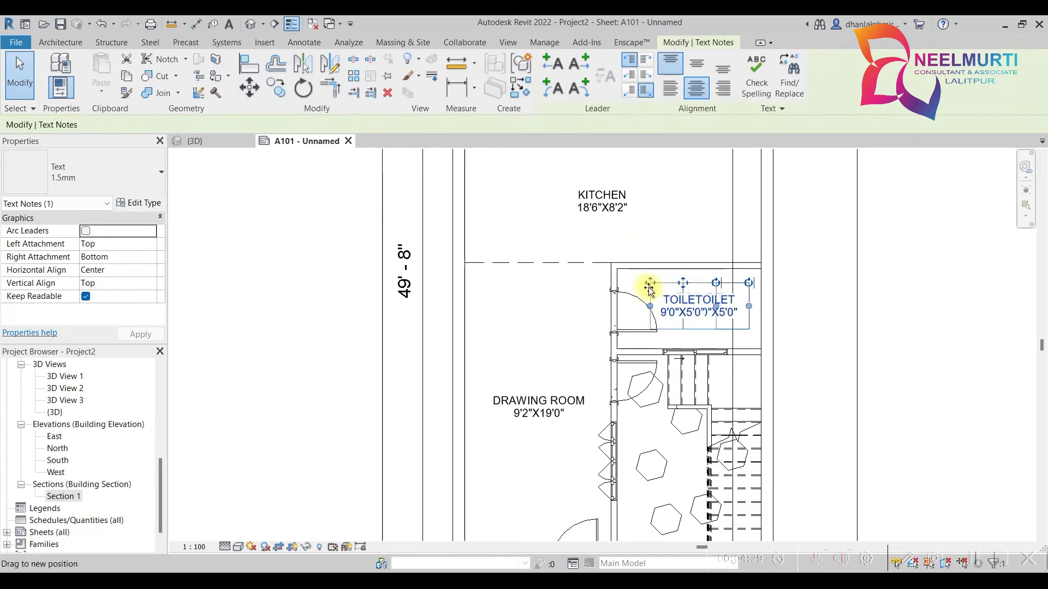
pyautogui.click(830, 297)
pyautogui.scroll(-2, 830, 297)
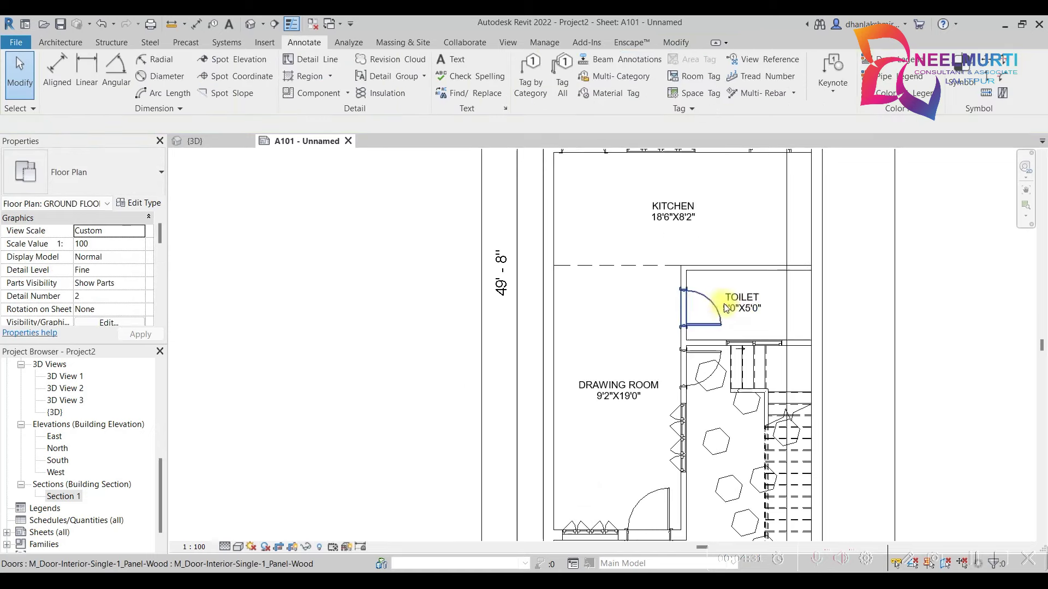
pyautogui.click(749, 295)
pyautogui.scroll(-2, 750, 295)
pyautogui.scroll(-2, 758, 305)
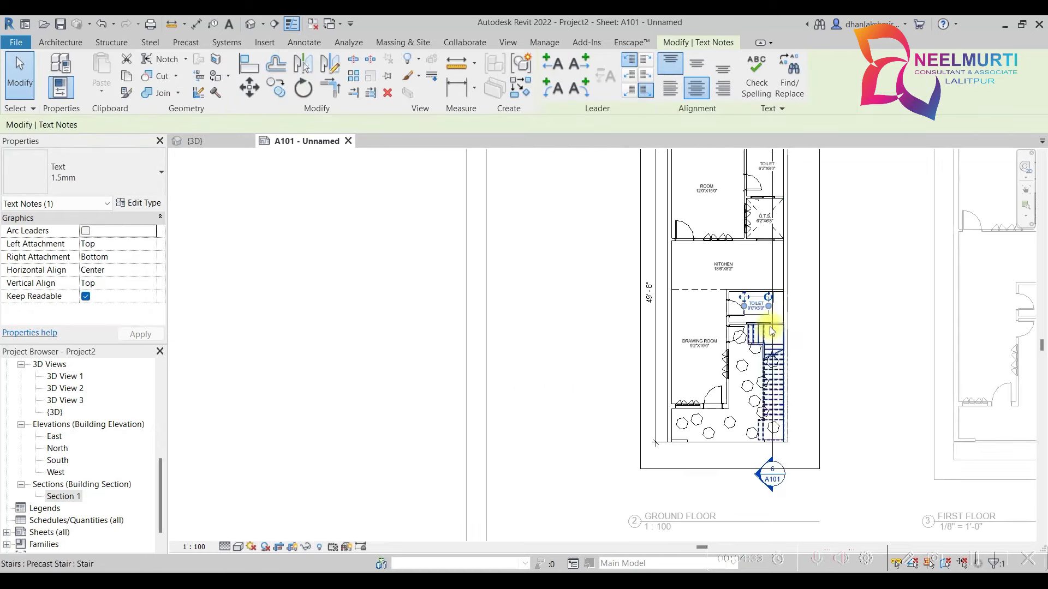
# - Activate the floor plan viewport, select the ROOM label and open its 1.5mm text type properties
pyautogui.scroll(-2, 686, 309)
pyautogui.doubleClick(752, 276)
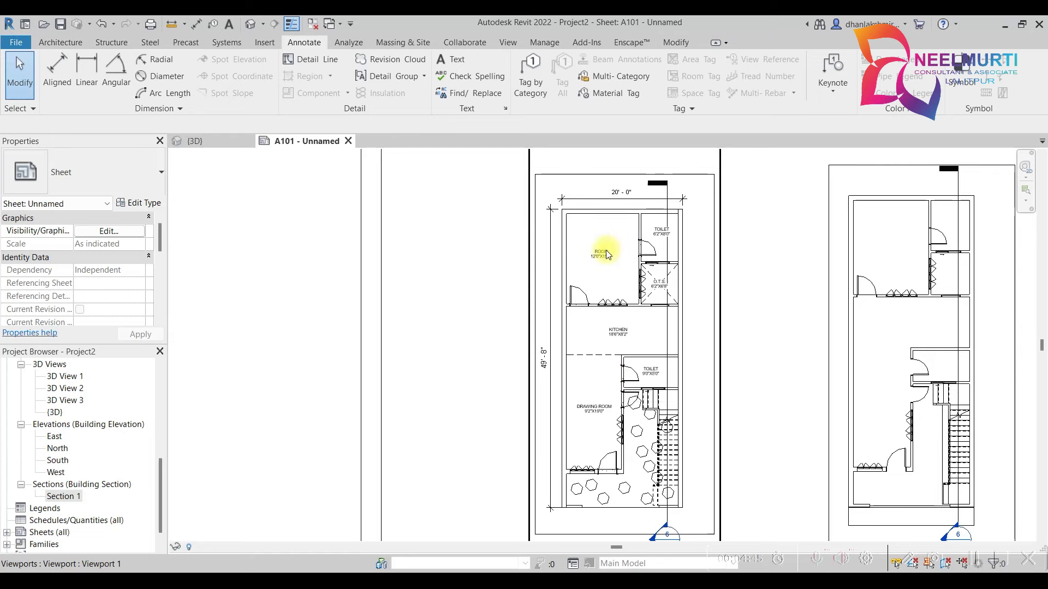
pyautogui.scroll(3, 603, 248)
pyautogui.doubleClick(587, 264)
pyautogui.moveTo(587, 264); pyautogui.dragTo(409, 227, button='middle')
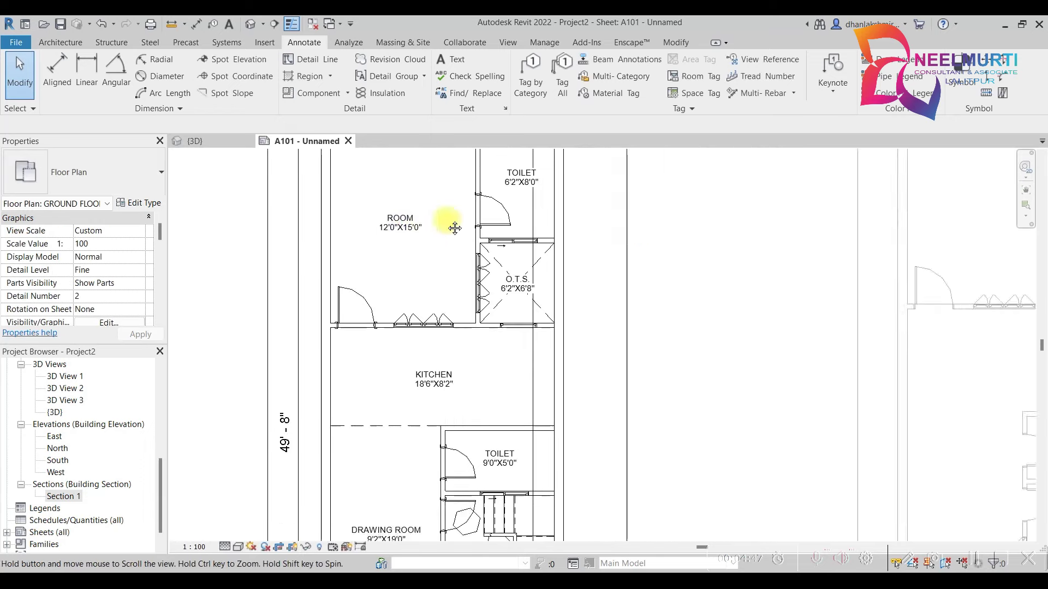
pyautogui.scroll(2, 415, 230)
pyautogui.click(415, 229)
pyautogui.click(139, 203)
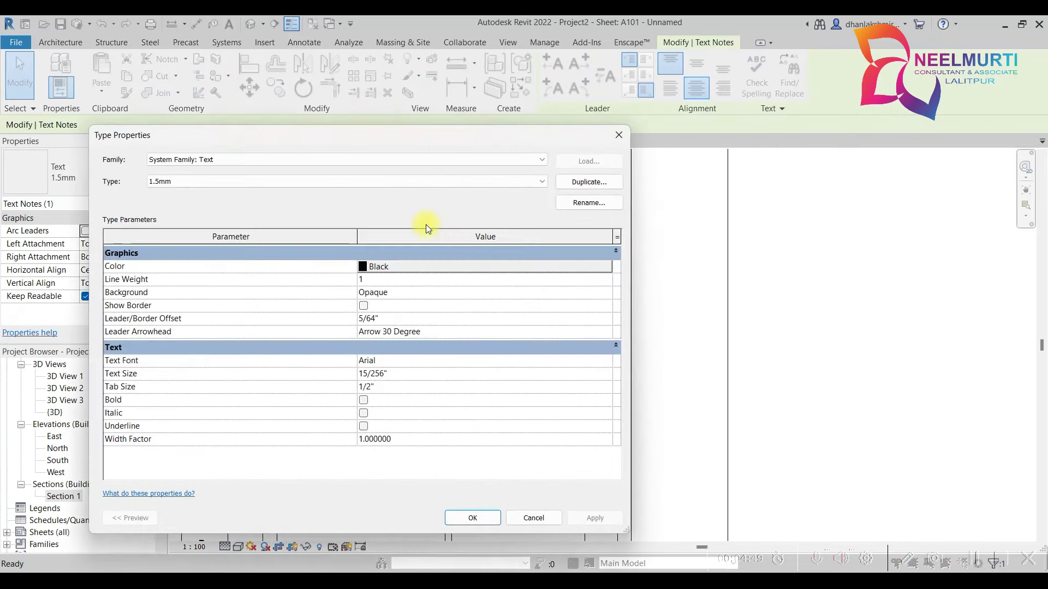
# - Set the 1.5mm text type's font to ESRI MilSym 04 and apply it
pyautogui.click(606, 363)
pyautogui.scroll(-3, 449, 387)
pyautogui.scroll(-5, 449, 390)
pyautogui.scroll(-1, 457, 428)
pyautogui.scroll(-1, 457, 426)
pyautogui.scroll(-5, 457, 417)
pyautogui.scroll(-4, 456, 417)
pyautogui.scroll(-5, 455, 409)
pyautogui.scroll(-3, 454, 409)
pyautogui.click(420, 406)
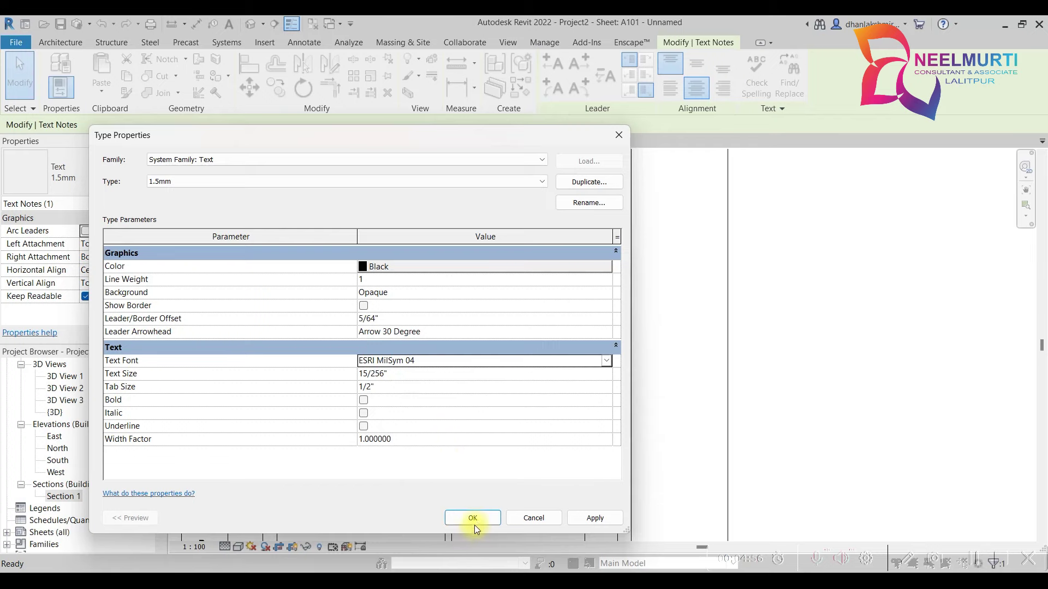
pyautogui.click(472, 518)
# - Inspect the symbol-font room labels, then undo the font change back to Arial
pyautogui.scroll(2, 390, 219)
pyautogui.scroll(2, 388, 214)
pyautogui.scroll(2, 389, 213)
pyautogui.scroll(-1, 390, 216)
pyautogui.scroll(-2, 391, 217)
pyautogui.scroll(-2, 390, 216)
pyautogui.scroll(-1, 391, 217)
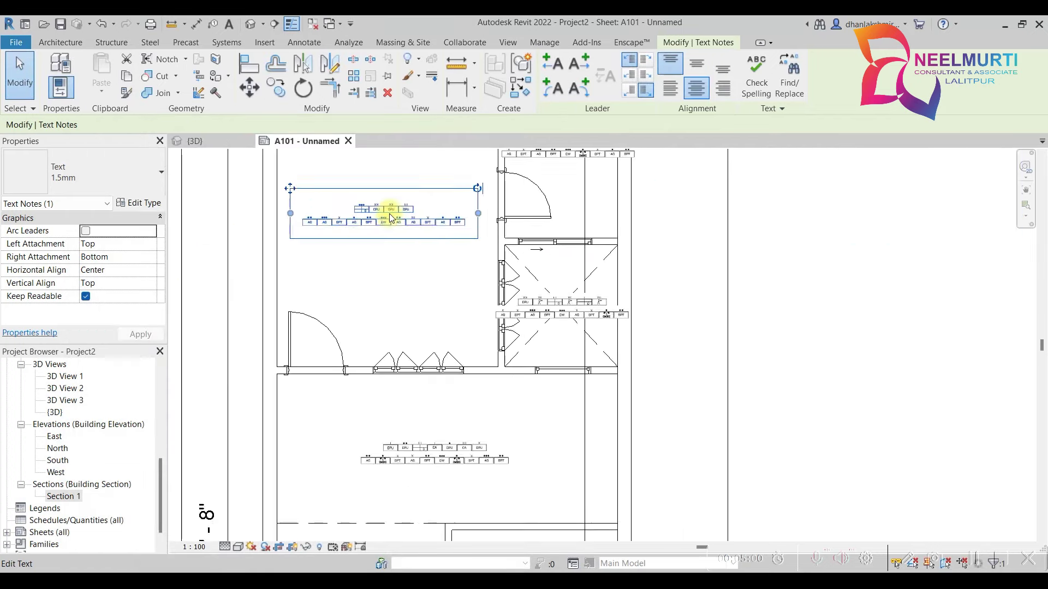
pyautogui.hotkey('ctrl', 'z')
pyautogui.press('Escape')
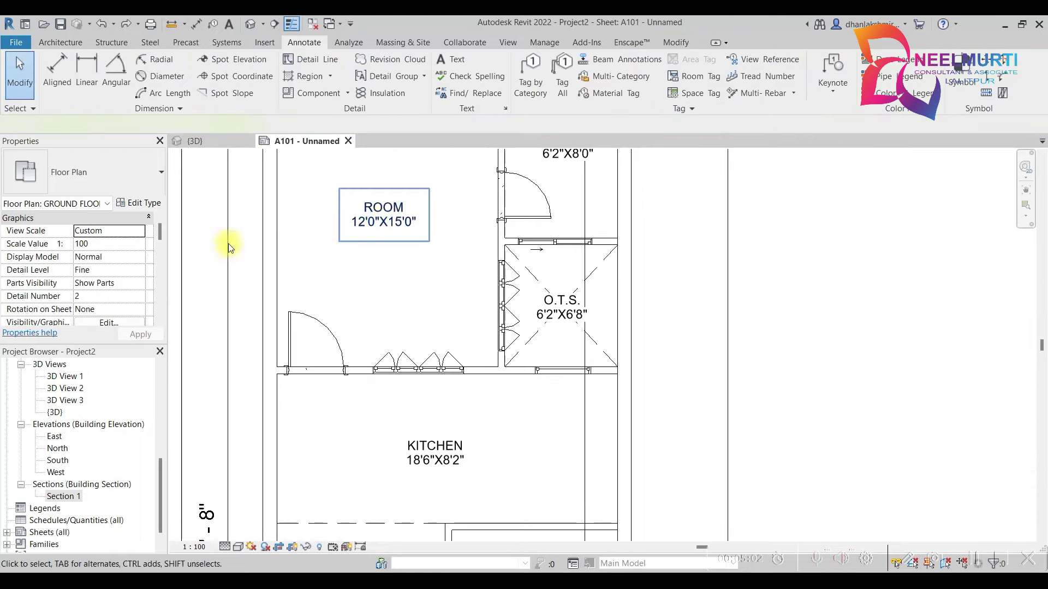
# - Set the 1.5mm text type colour to pink (RGB 255-000-128)
pyautogui.click(384, 214)
pyautogui.click(139, 203)
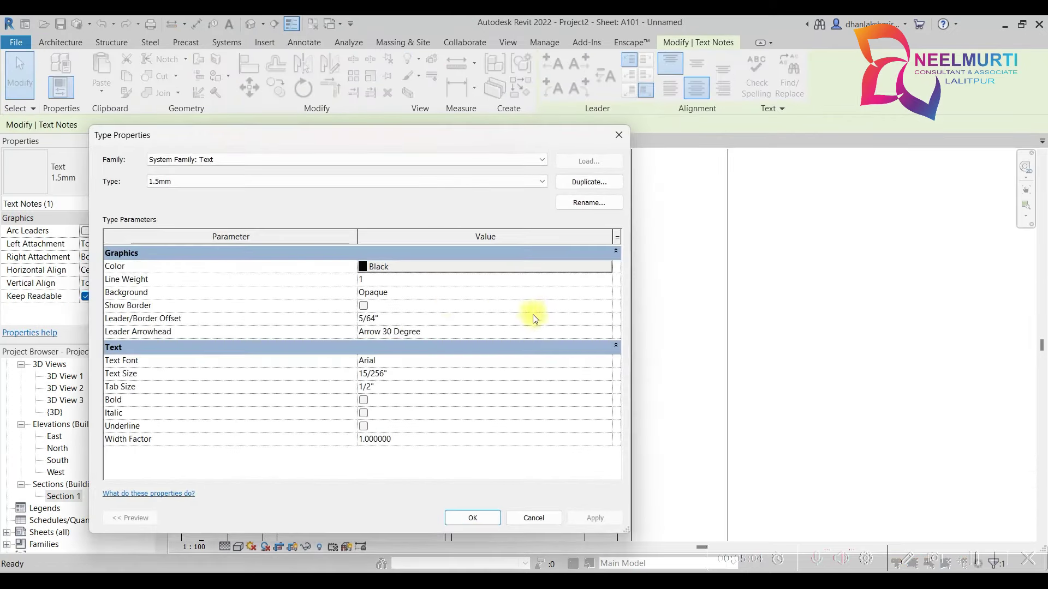
pyautogui.click(443, 268)
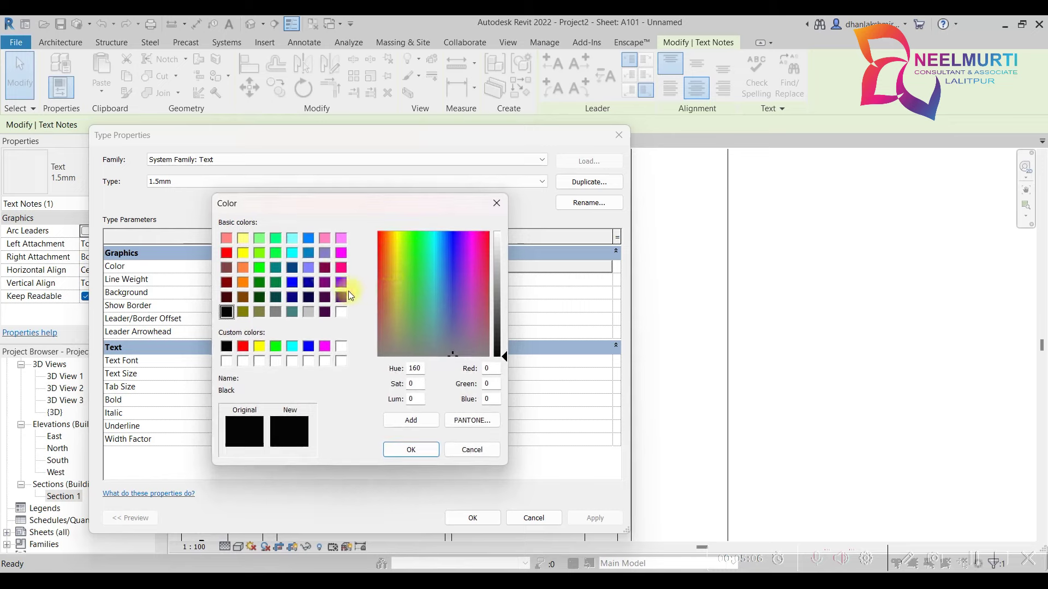
pyautogui.click(338, 269)
pyautogui.click(411, 450)
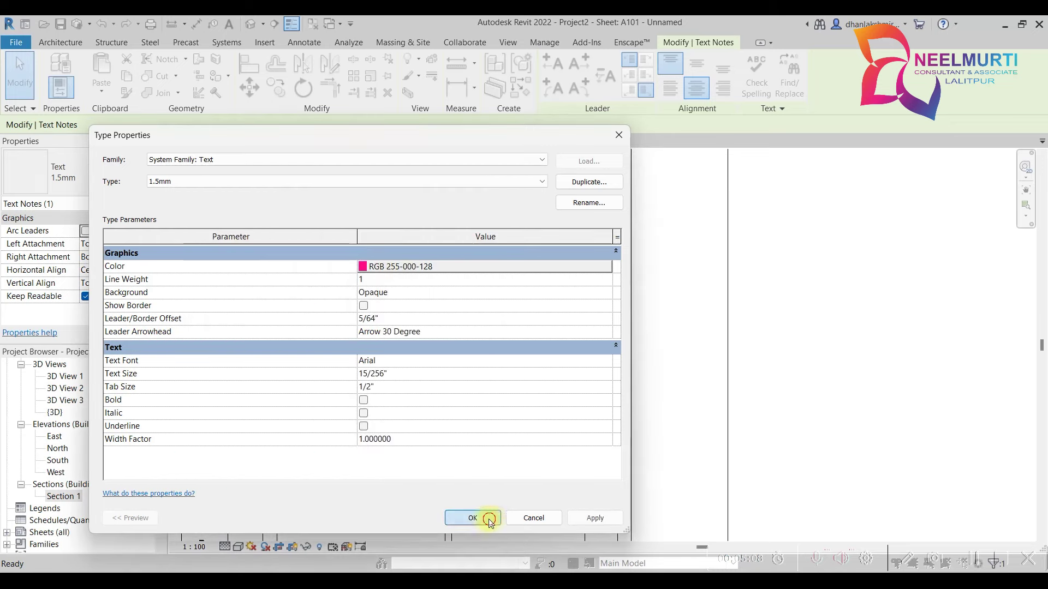
pyautogui.click(472, 518)
# - Check the text type's background setting and leave it Opaque
pyautogui.scroll(-3, 642, 402)
pyautogui.scroll(1, 643, 403)
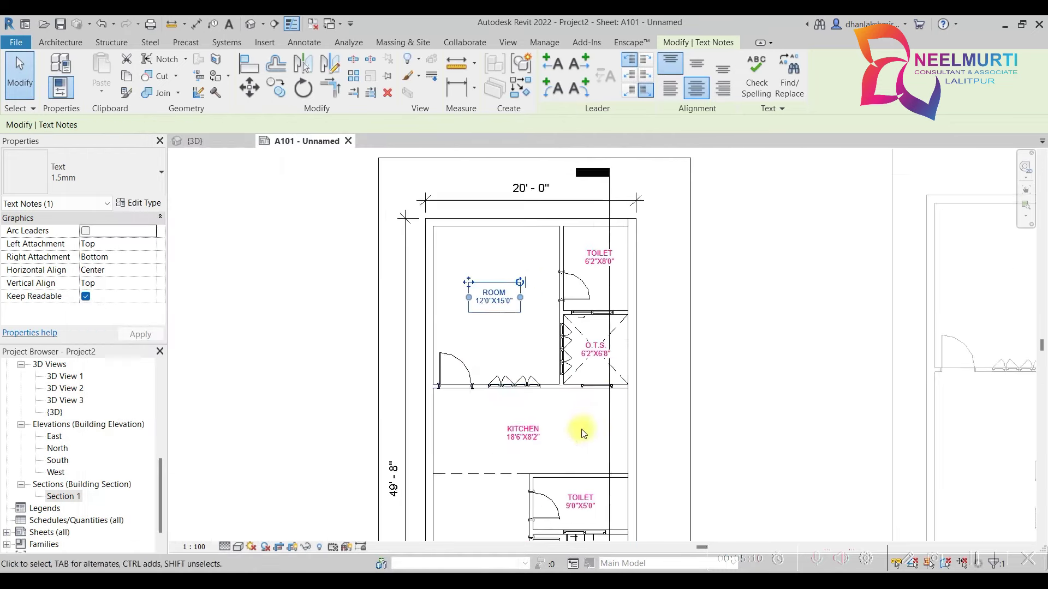
pyautogui.moveTo(518, 422); pyautogui.dragTo(448, 345, button='middle')
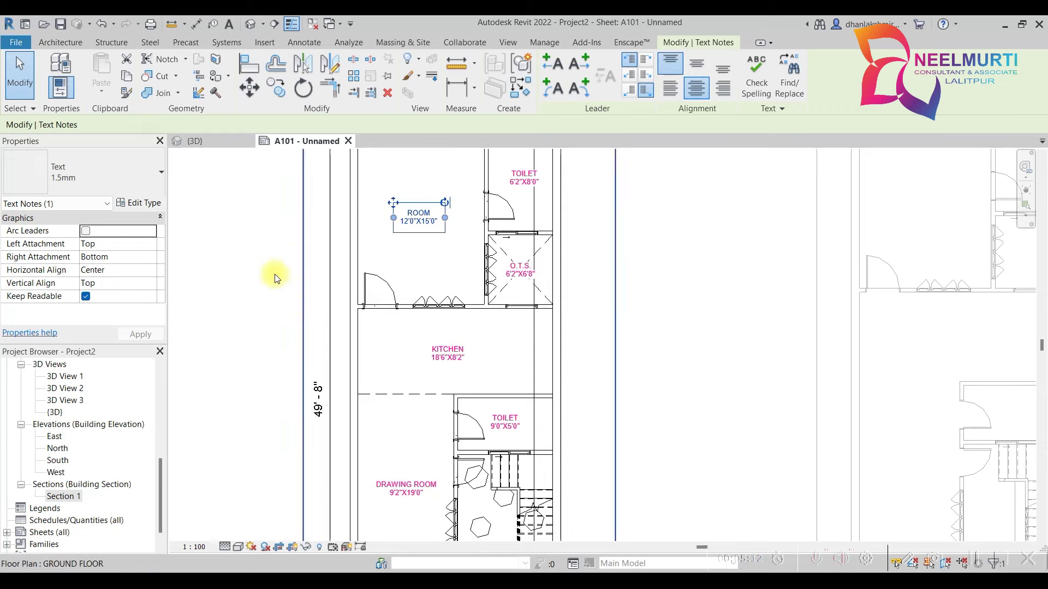
pyautogui.click(140, 203)
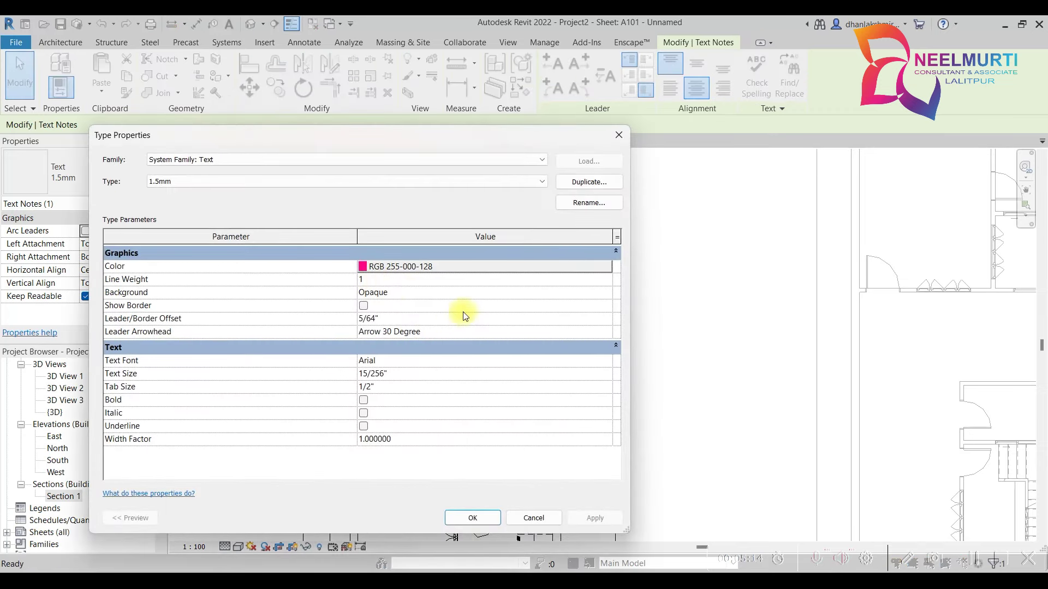
pyautogui.click(609, 294)
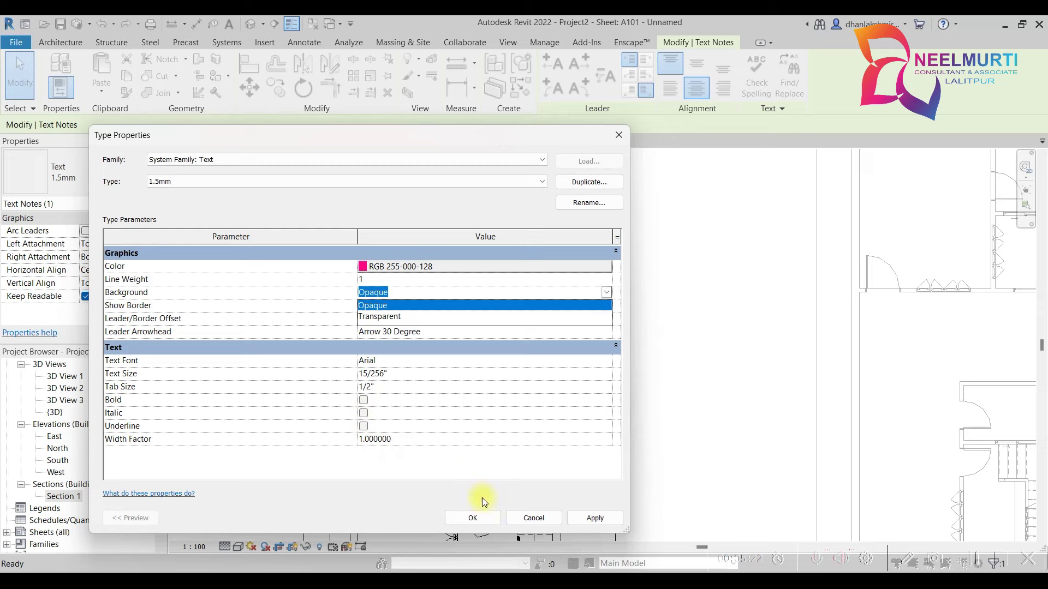
pyautogui.click(527, 523)
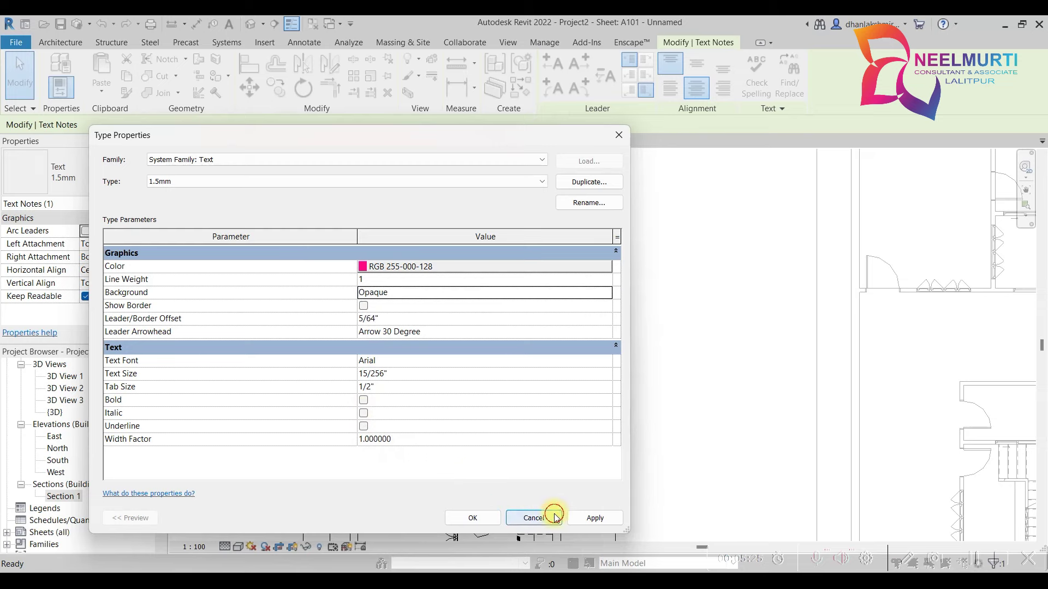
pyautogui.click(554, 516)
# - Select the 49'-8" overall dimension and pan to the top of the sheet
pyautogui.click(640, 414)
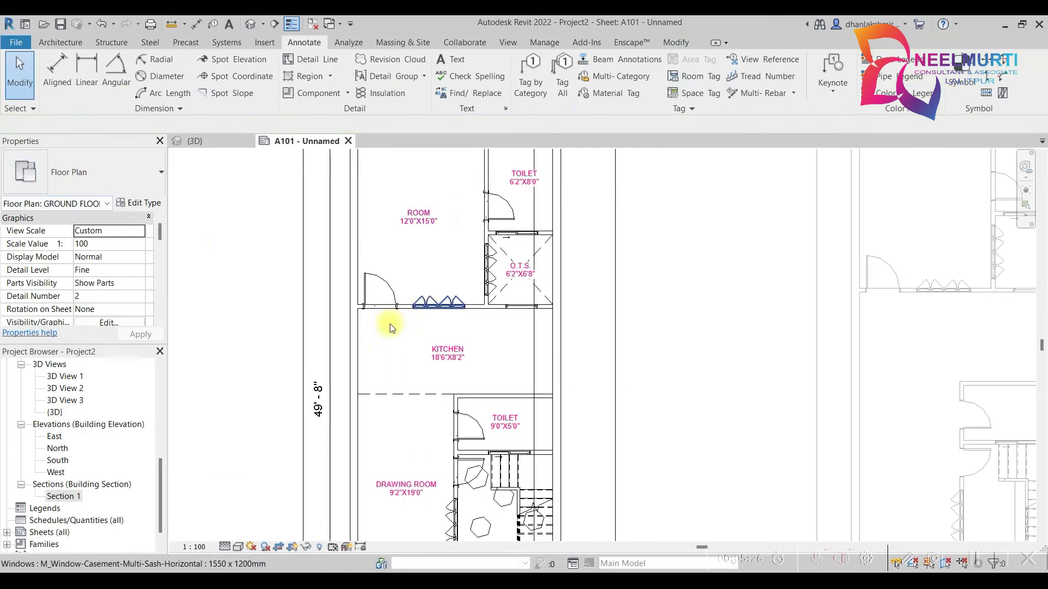
pyautogui.scroll(1, 327, 371)
pyautogui.click(326, 362)
pyautogui.scroll(-2, 330, 363)
pyautogui.moveTo(331, 284); pyautogui.dragTo(388, 498, button='middle')
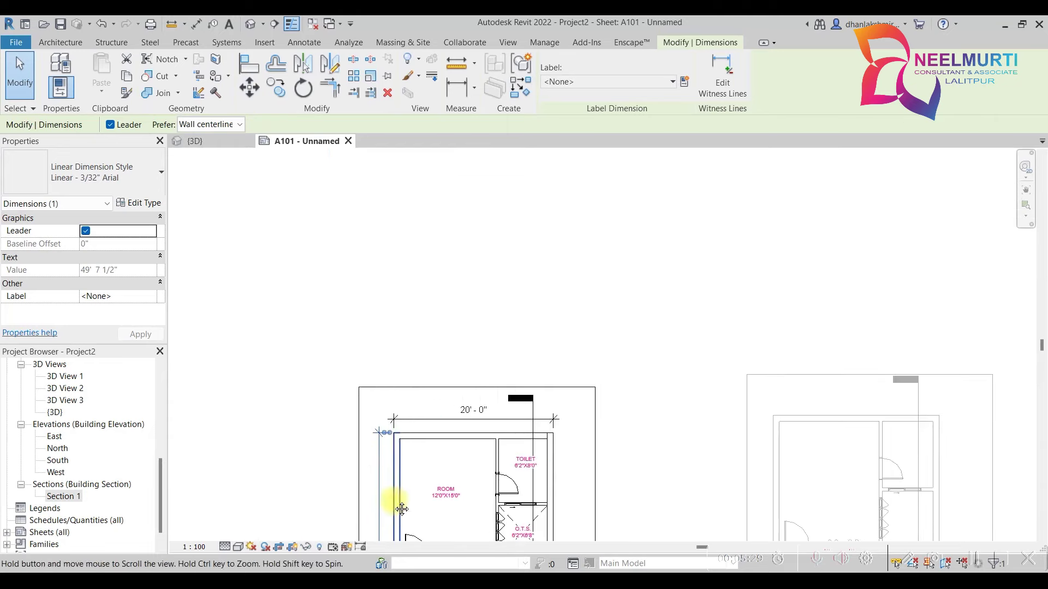
# - Set the dimension type's Tick Mark to Arrow Filled 15 Degree
pyautogui.scroll(3, 368, 453)
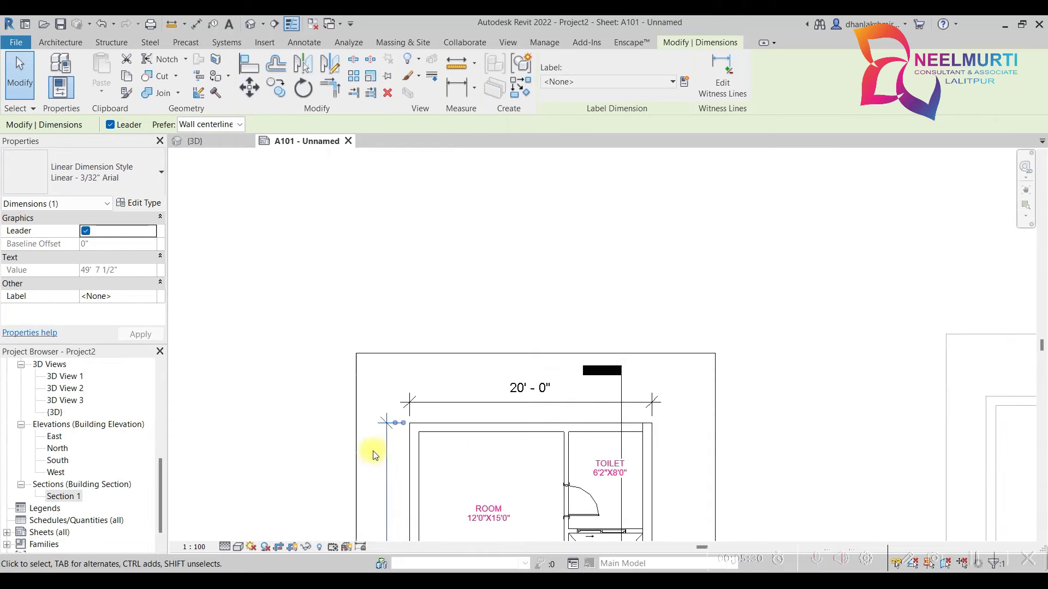
pyautogui.click(141, 204)
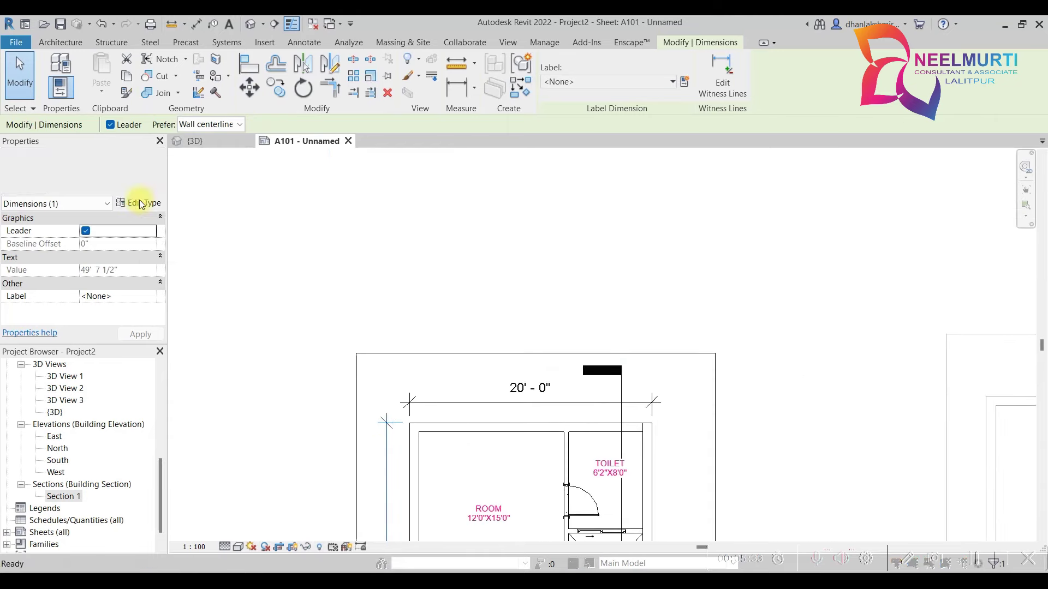
pyautogui.click(594, 320)
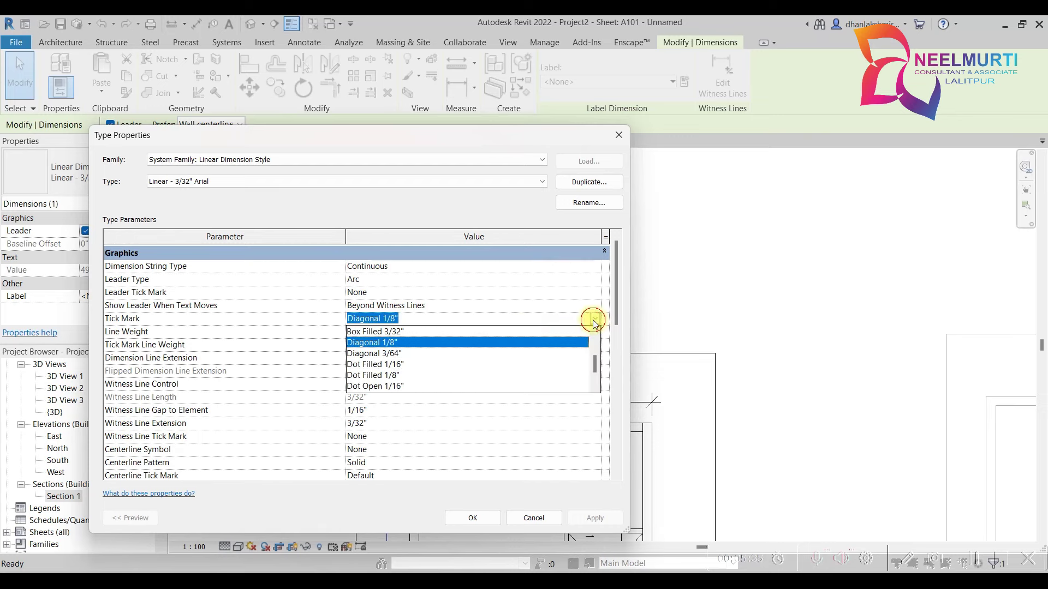
pyautogui.scroll(3, 498, 336)
pyautogui.click(412, 354)
pyautogui.click(469, 517)
# - Reselect the 20' - 0" dimension and review its Linear - 3/32" Arial type properties
pyautogui.scroll(2, 437, 411)
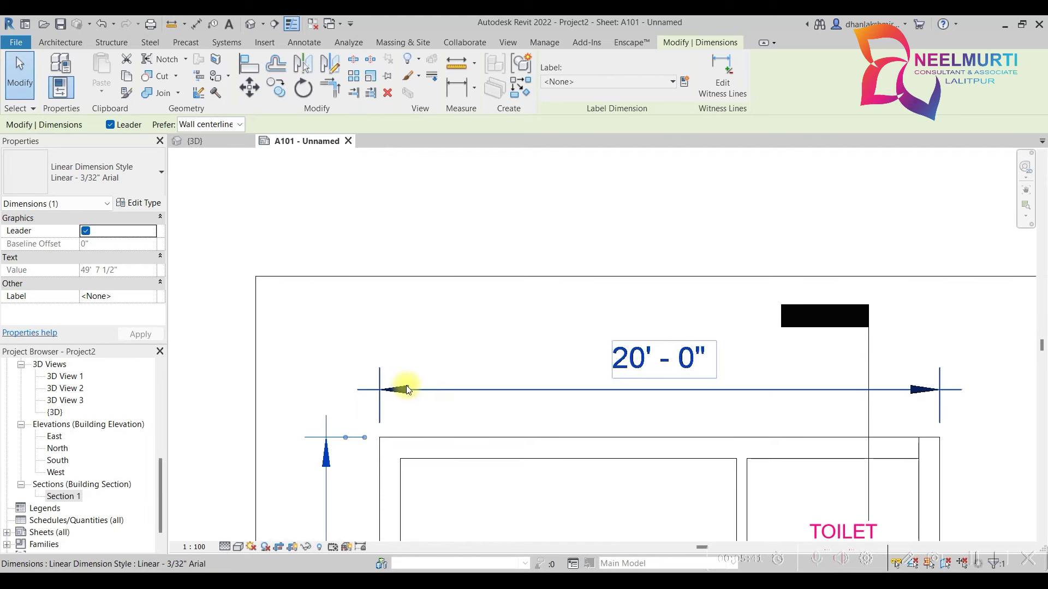
pyautogui.press('Escape')
pyautogui.scroll(-2, 406, 385)
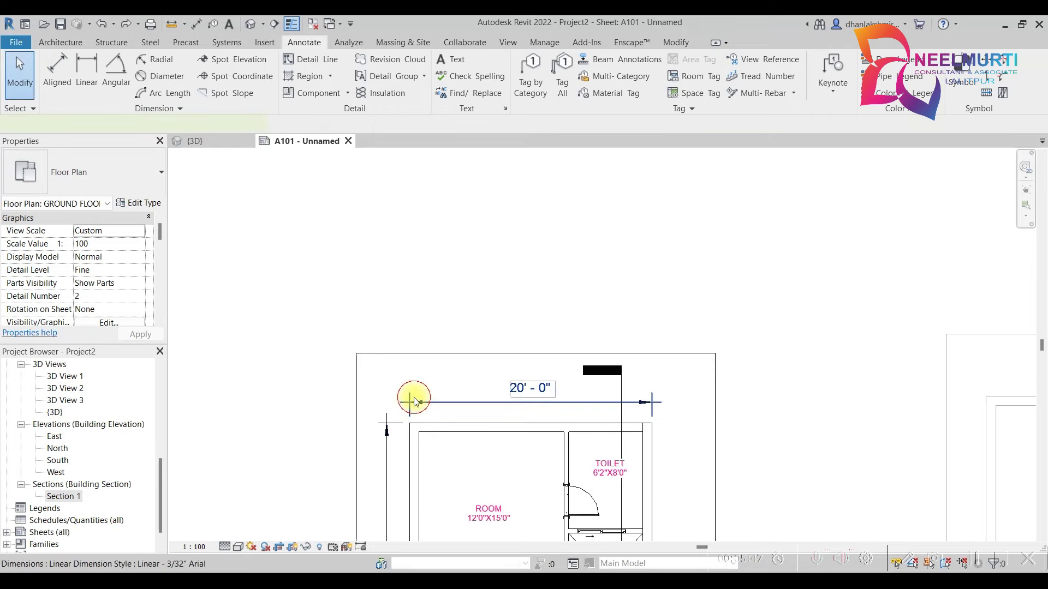
pyautogui.click(412, 398)
pyautogui.click(143, 204)
pyautogui.scroll(-3, 509, 339)
pyautogui.scroll(-3, 507, 339)
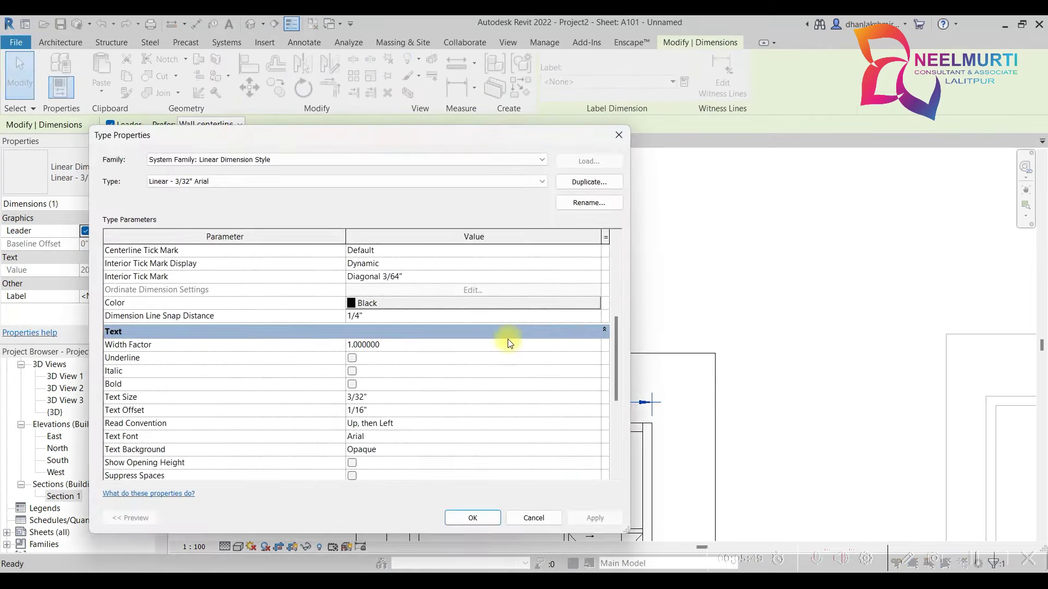
pyautogui.scroll(-1, 396, 315)
pyautogui.scroll(-2, 399, 319)
pyautogui.scroll(-2, 401, 323)
pyautogui.scroll(6, 401, 323)
pyautogui.scroll(5, 400, 338)
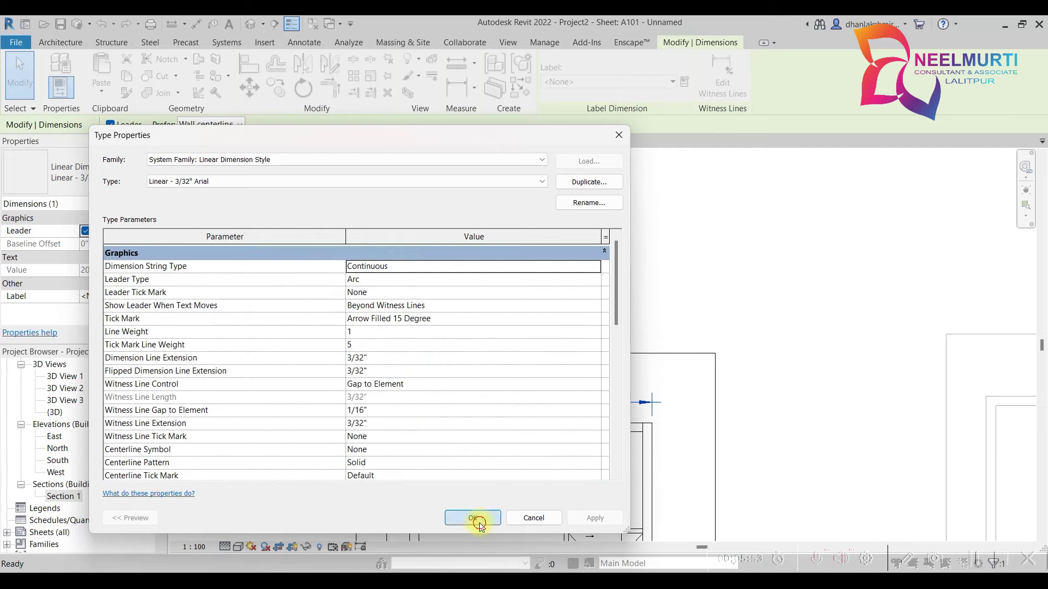
pyautogui.click(478, 521)
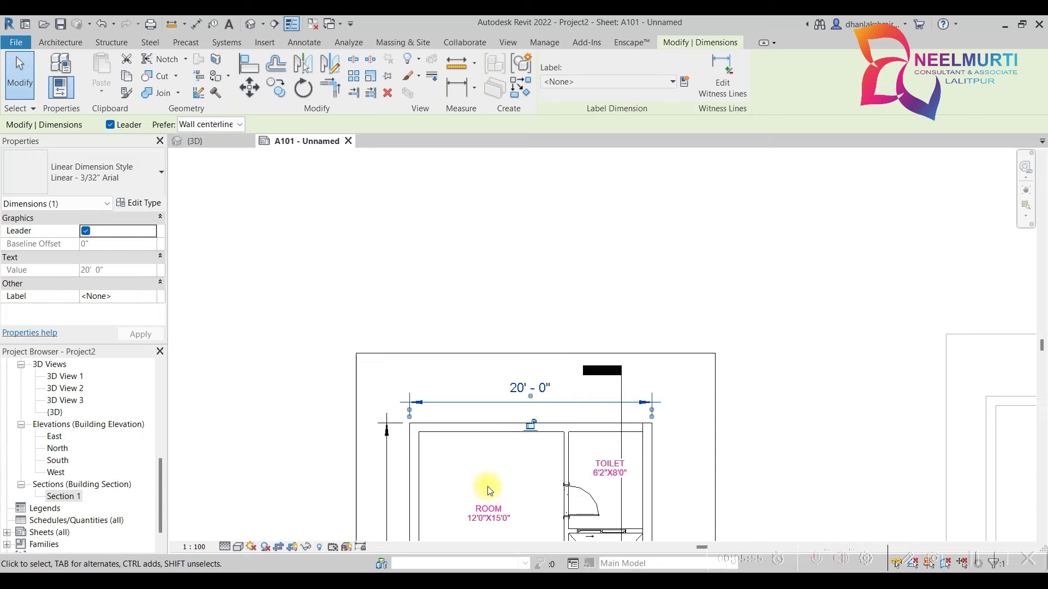
# - Turn on Thin Lines and close the {3D} view, leaving sheet A101
pyautogui.scroll(-2, 488, 490)
pyautogui.moveTo(491, 468); pyautogui.dragTo(479, 293, button='middle')
pyautogui.scroll(1, 480, 316)
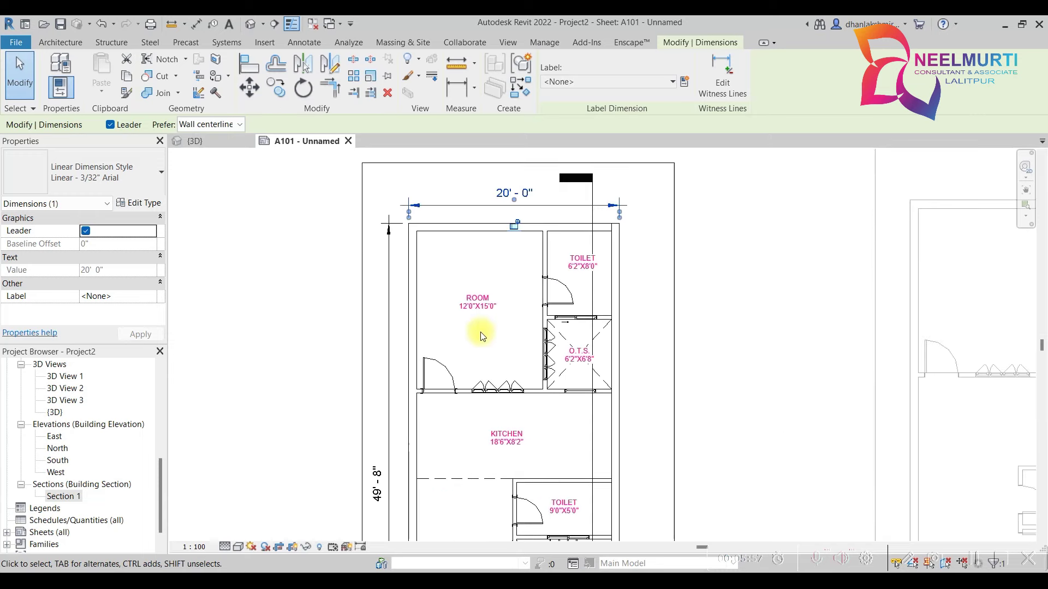
pyautogui.scroll(1, 485, 344)
pyautogui.click(493, 356)
pyautogui.moveTo(473, 360); pyautogui.dragTo(441, 297, button='middle')
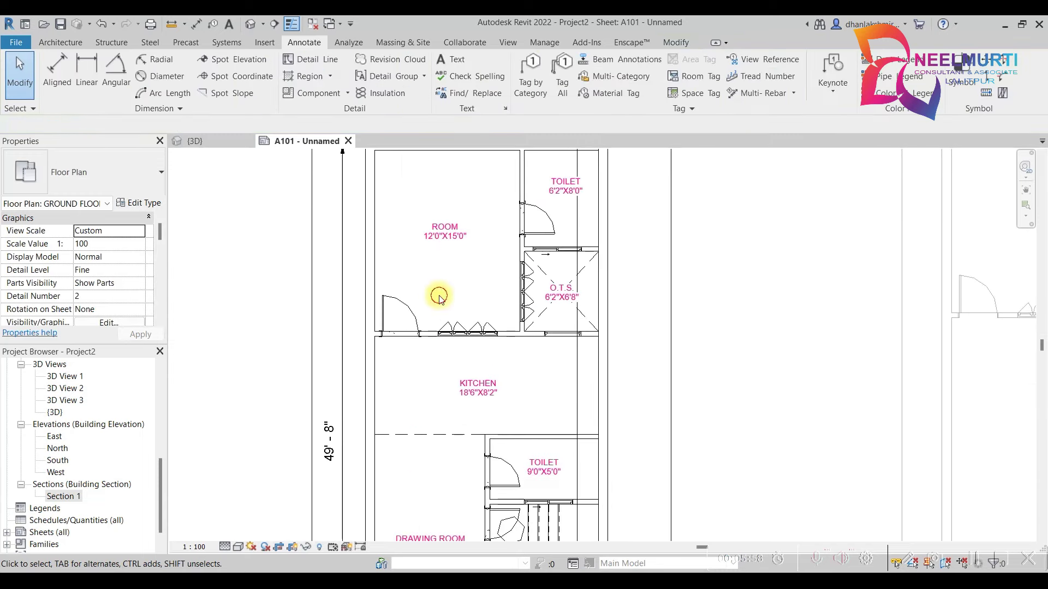
pyautogui.click(291, 24)
pyautogui.click(312, 24)
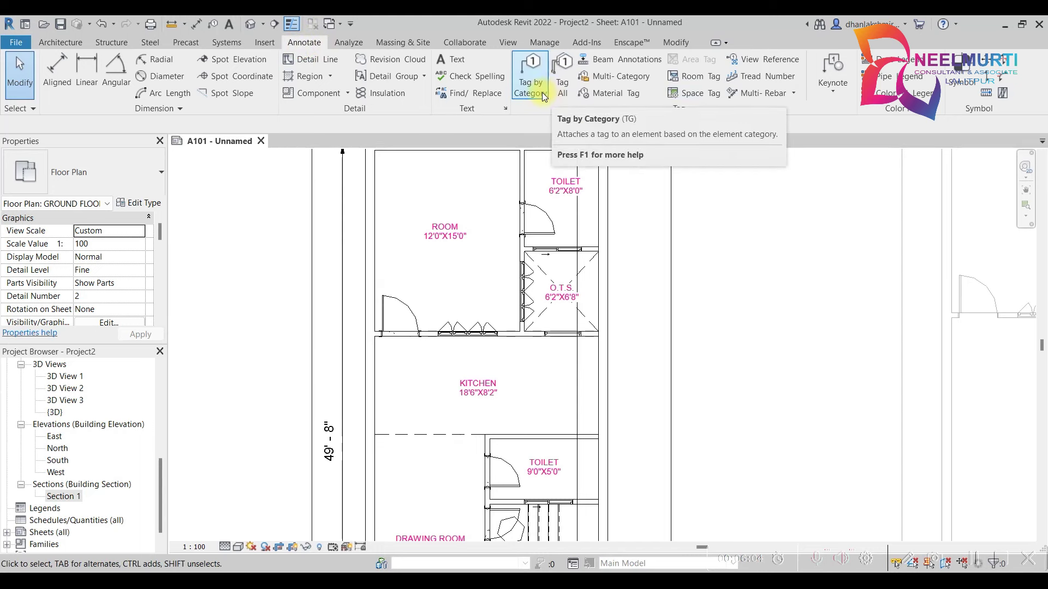
# - Tag by category the ROOM and toilet doors, drawing room and O.T.S. windows, and a drawing room door
pyautogui.click(550, 93)
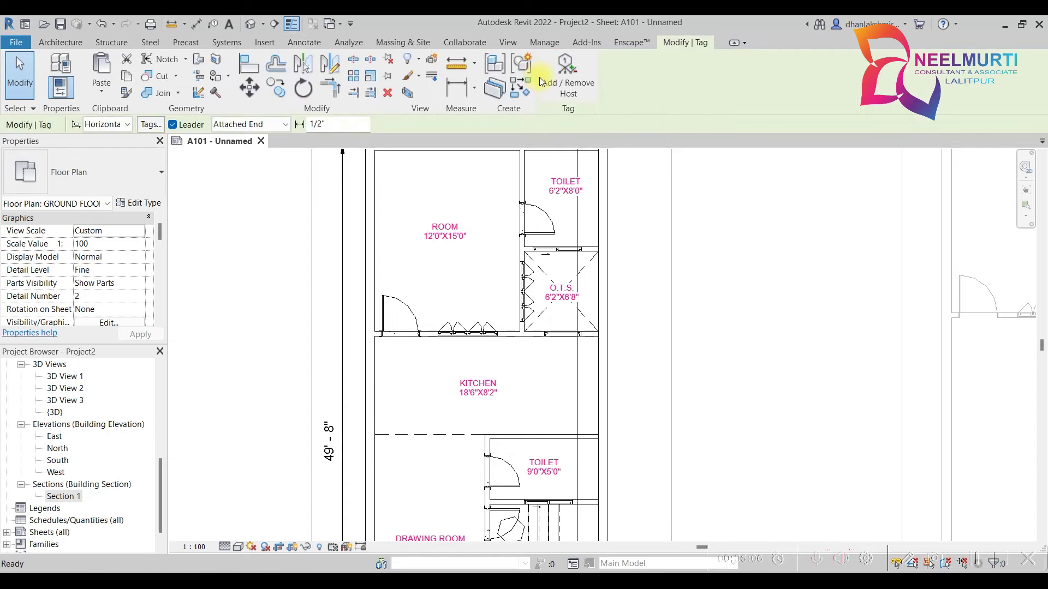
pyautogui.click(401, 311)
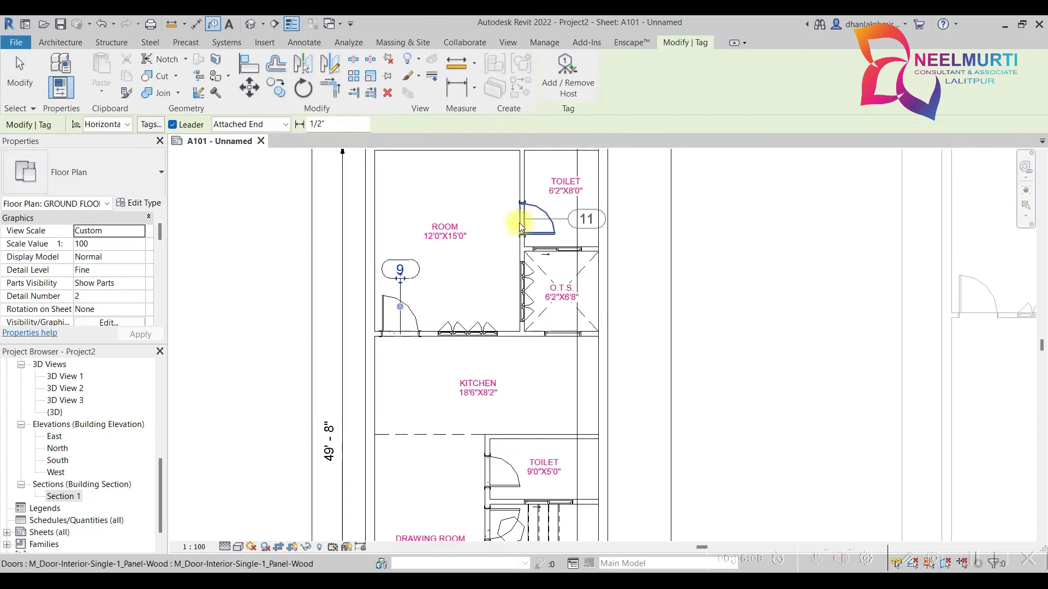
pyautogui.click(524, 220)
pyautogui.scroll(-5, 484, 297)
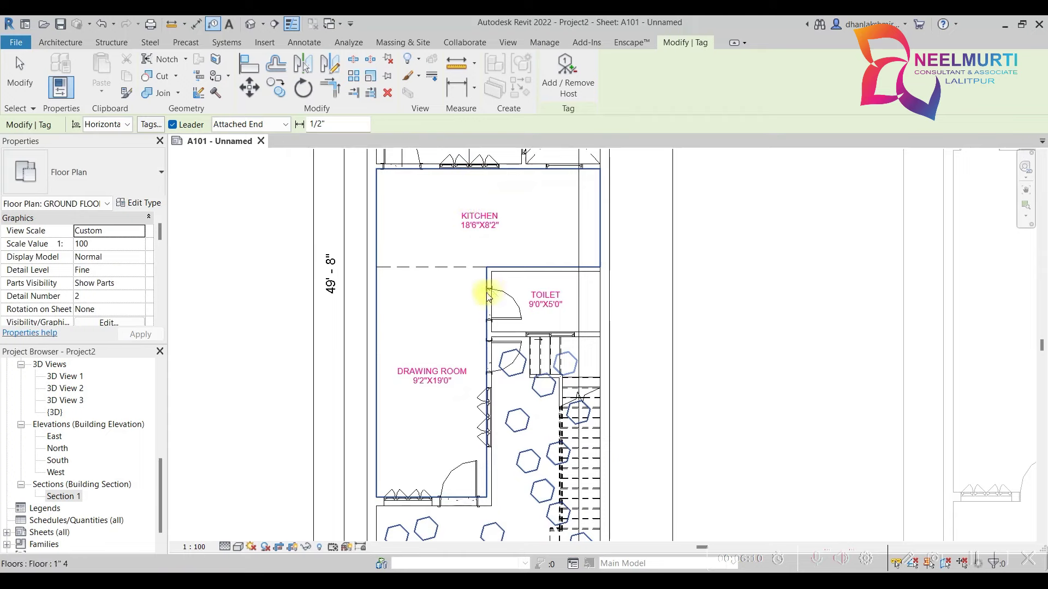
pyautogui.click(493, 307)
pyautogui.scroll(-3, 492, 307)
pyautogui.click(424, 395)
pyautogui.scroll(7, 491, 261)
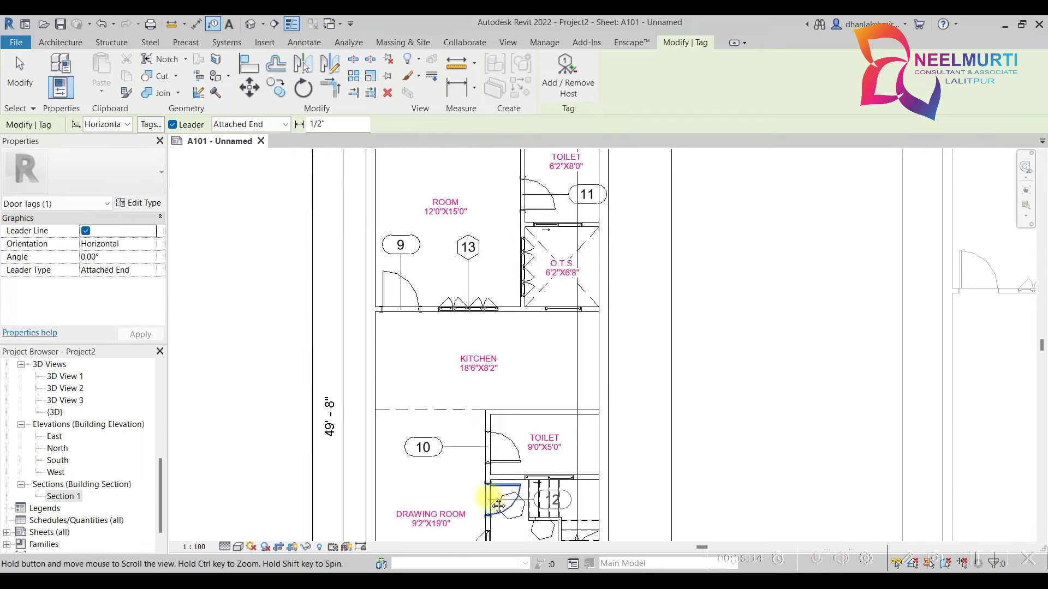
pyautogui.click(554, 319)
pyautogui.moveTo(529, 343); pyautogui.dragTo(549, 199, button='middle')
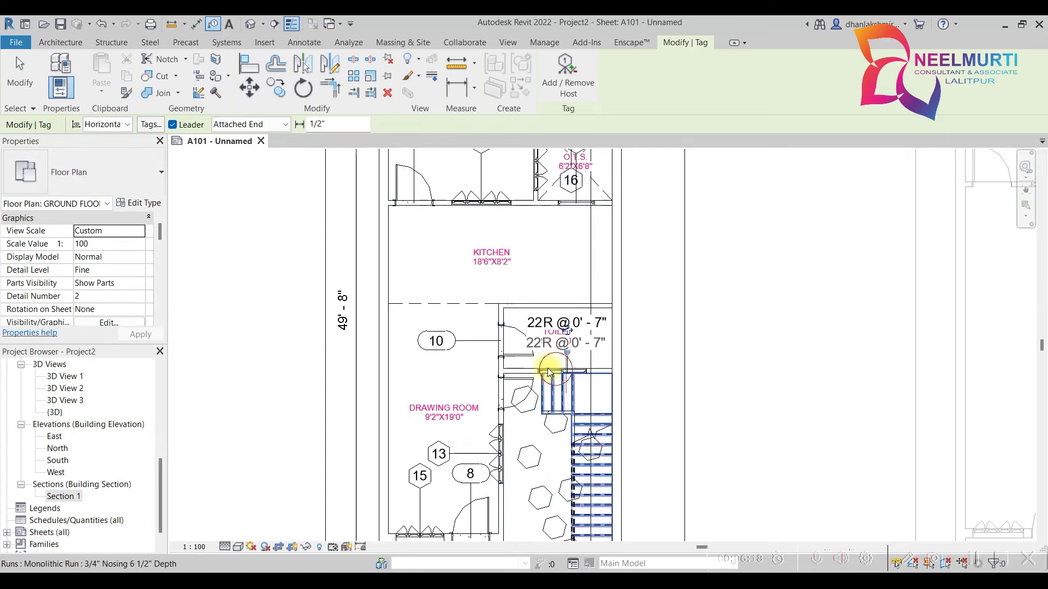
pyautogui.click(504, 349)
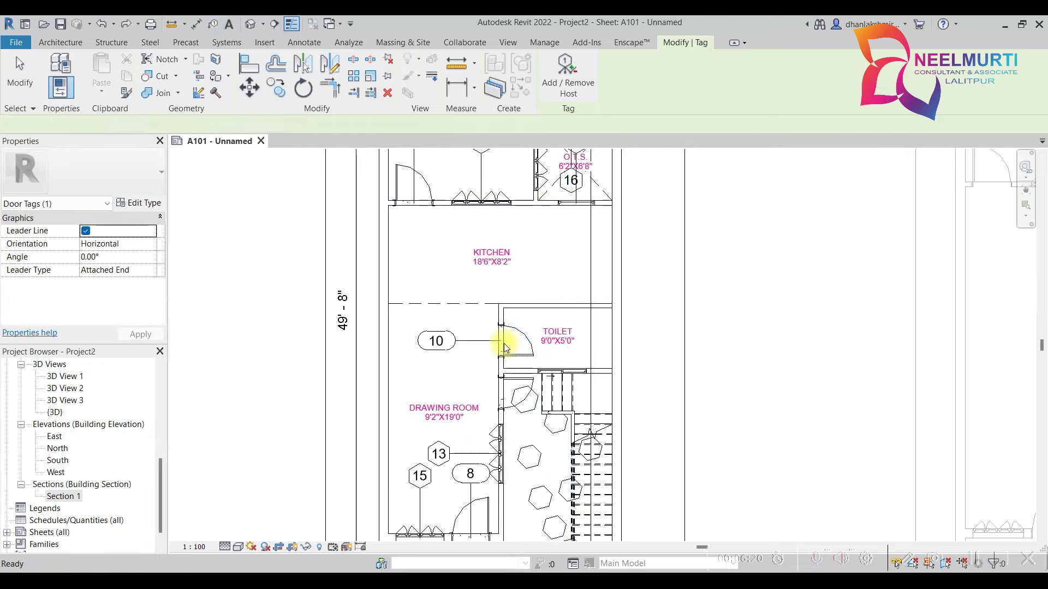
pyautogui.press('Escape')
pyautogui.press('Escape')
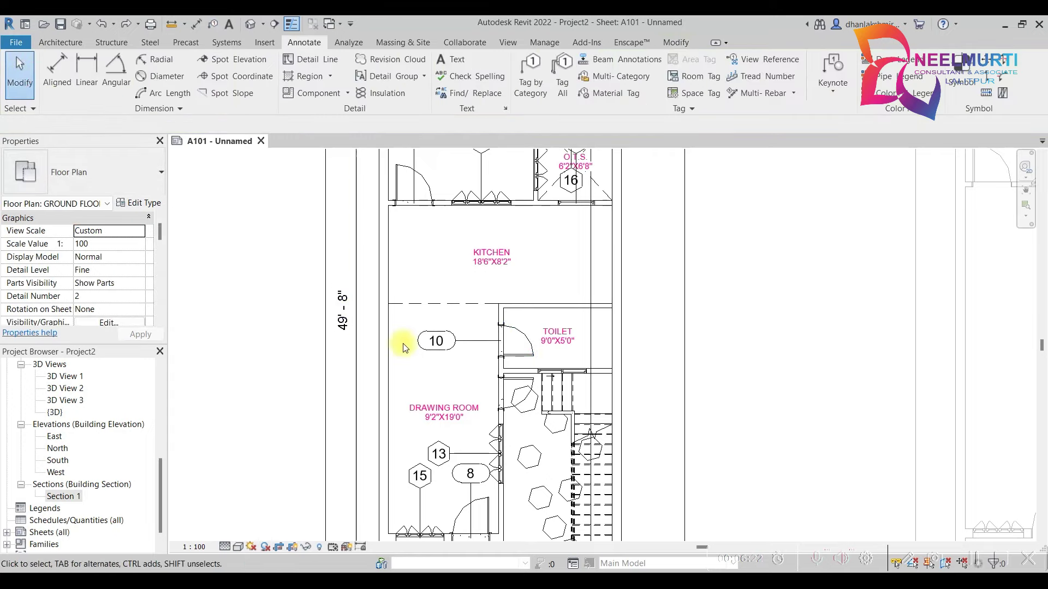
# - Move tags 10, 15, 8 and 13 onto their own doors and windows
pyautogui.scroll(2, 410, 348)
pyautogui.scroll(2, 435, 345)
pyautogui.moveTo(442, 351); pyautogui.dragTo(589, 356)
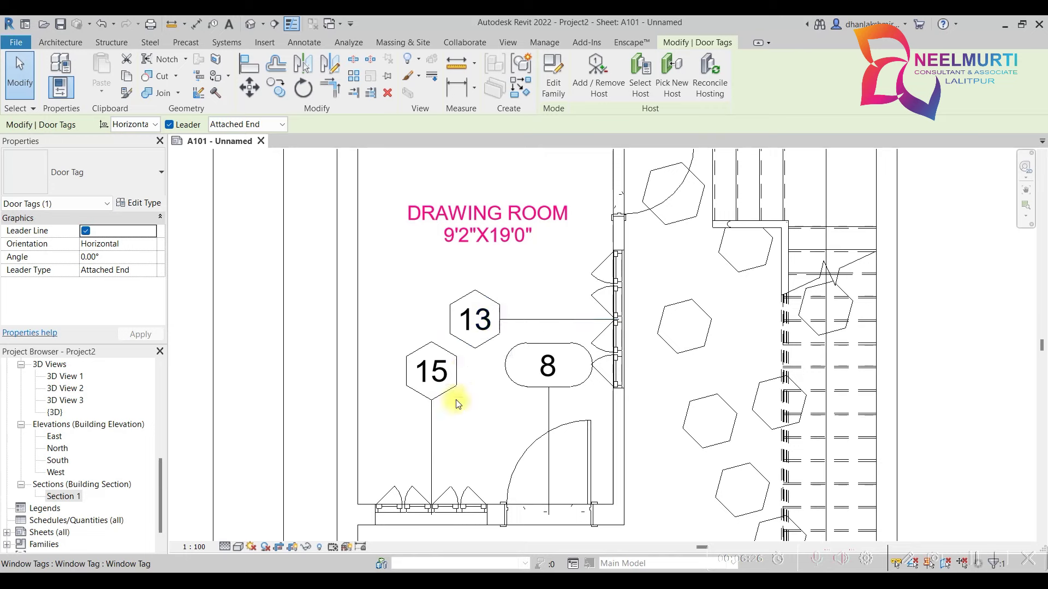
pyautogui.moveTo(429, 401); pyautogui.dragTo(431, 475)
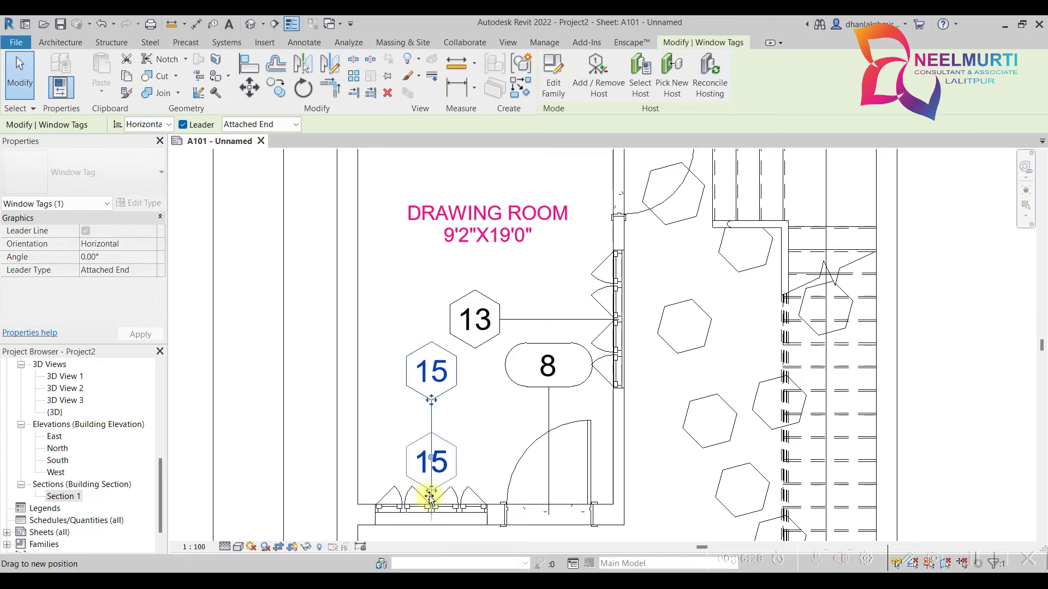
pyautogui.click(538, 390)
pyautogui.moveTo(548, 390)
pyautogui.mouseDown()
pyautogui.moveTo(528, 511)
pyautogui.moveTo(547, 521)
pyautogui.moveTo(548, 539)
pyautogui.mouseUp()
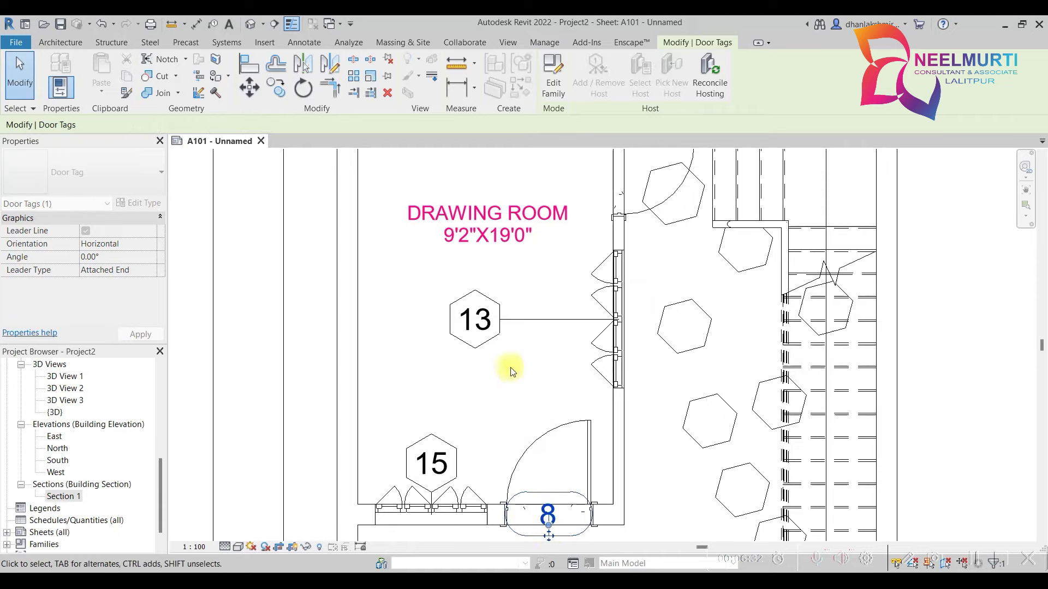
pyautogui.click(486, 335)
pyautogui.moveTo(474, 349); pyautogui.dragTo(573, 351)
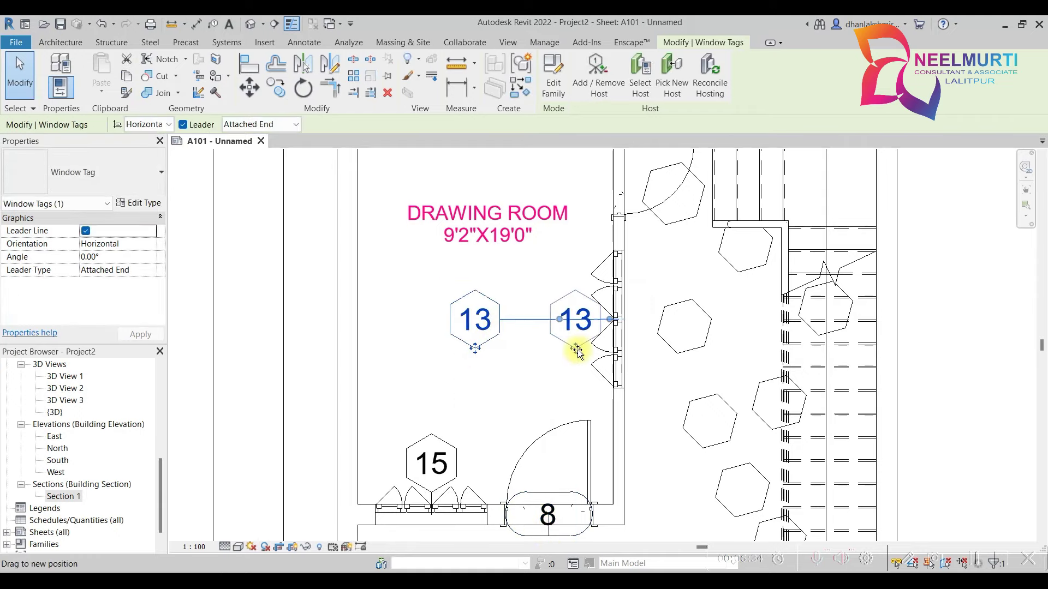
# - Move window tags 16 and 9 onto the upper and lower O.T.S. windows
pyautogui.moveTo(572, 351)
pyautogui.mouseDown(button='middle')
pyautogui.moveTo(423, 557)
pyautogui.moveTo(419, 478)
pyautogui.moveTo(440, 327)
pyautogui.mouseUp(button='middle')
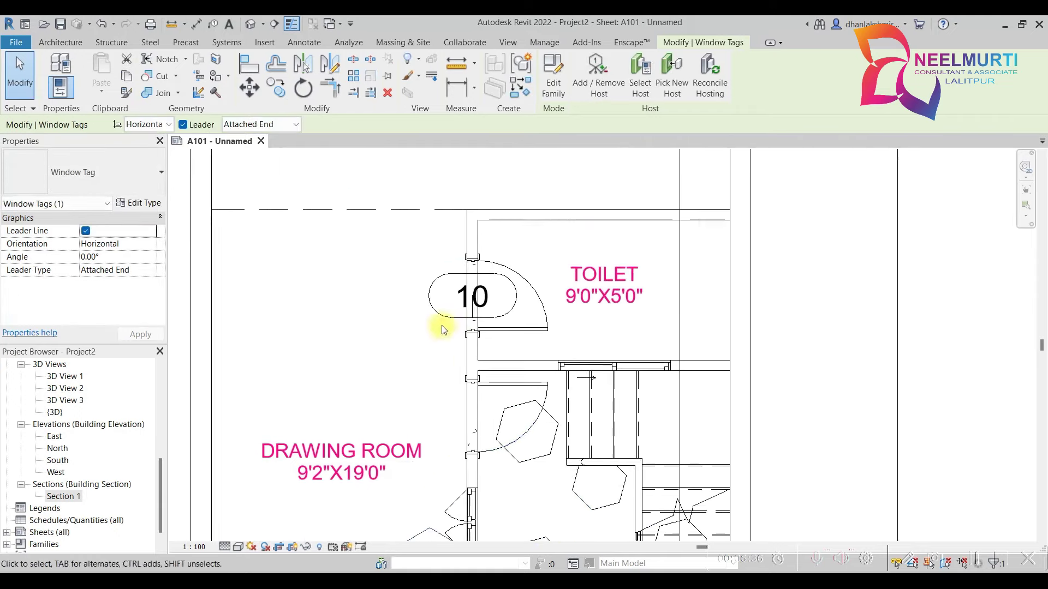
pyautogui.moveTo(433, 387); pyautogui.dragTo(522, 402, button='middle')
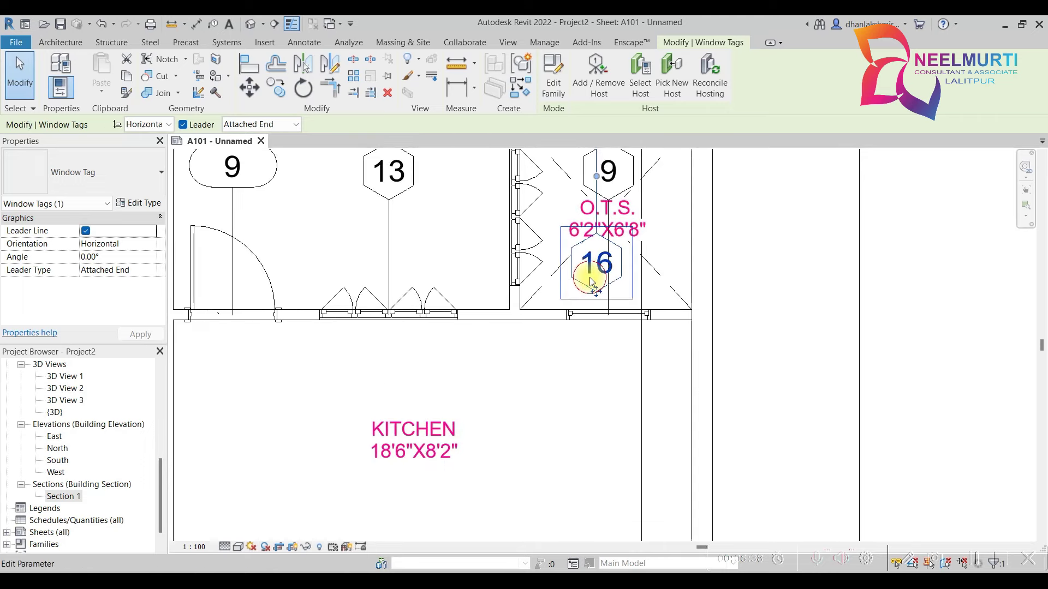
pyautogui.moveTo(591, 281); pyautogui.dragTo(582, 454, button='middle')
pyautogui.moveTo(582, 472); pyautogui.dragTo(582, 307)
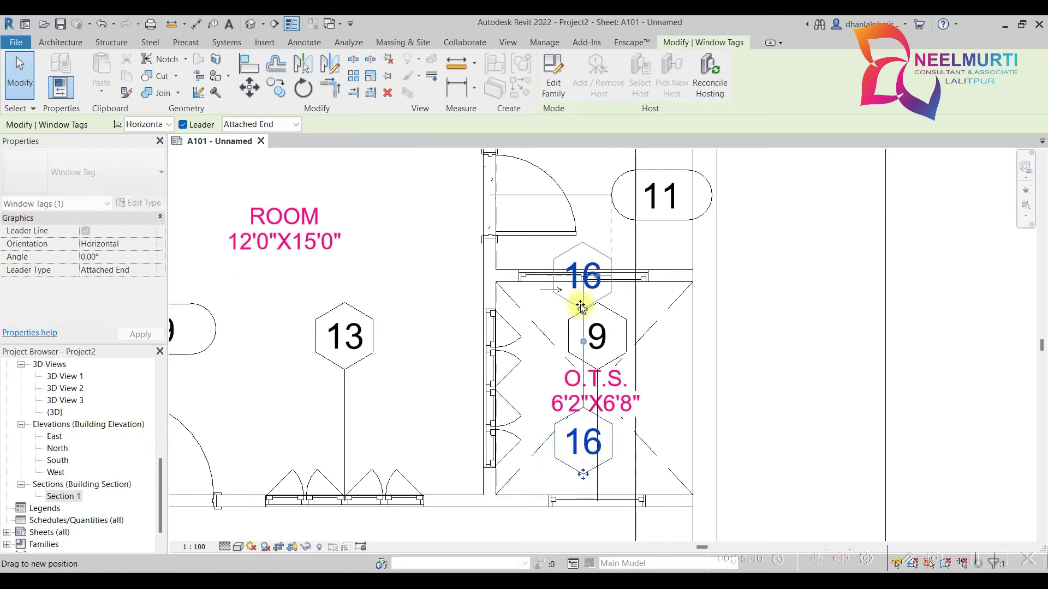
pyautogui.moveTo(596, 381); pyautogui.dragTo(593, 498)
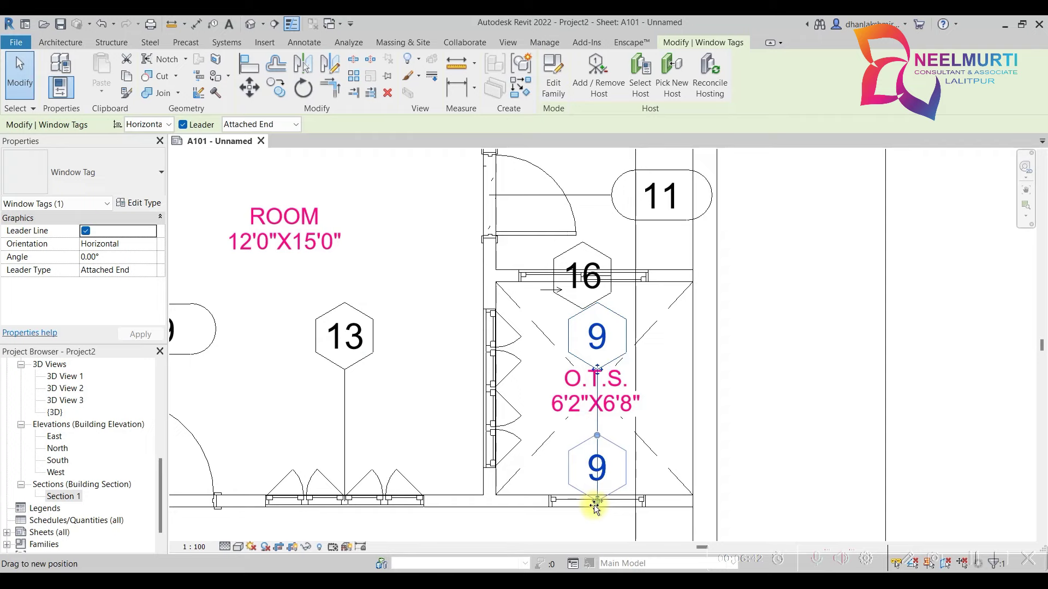
# - Edit the Window Tag family and load it back into the project
pyautogui.moveTo(348, 375); pyautogui.dragTo(476, 333, button='middle')
pyautogui.doubleClick(473, 330)
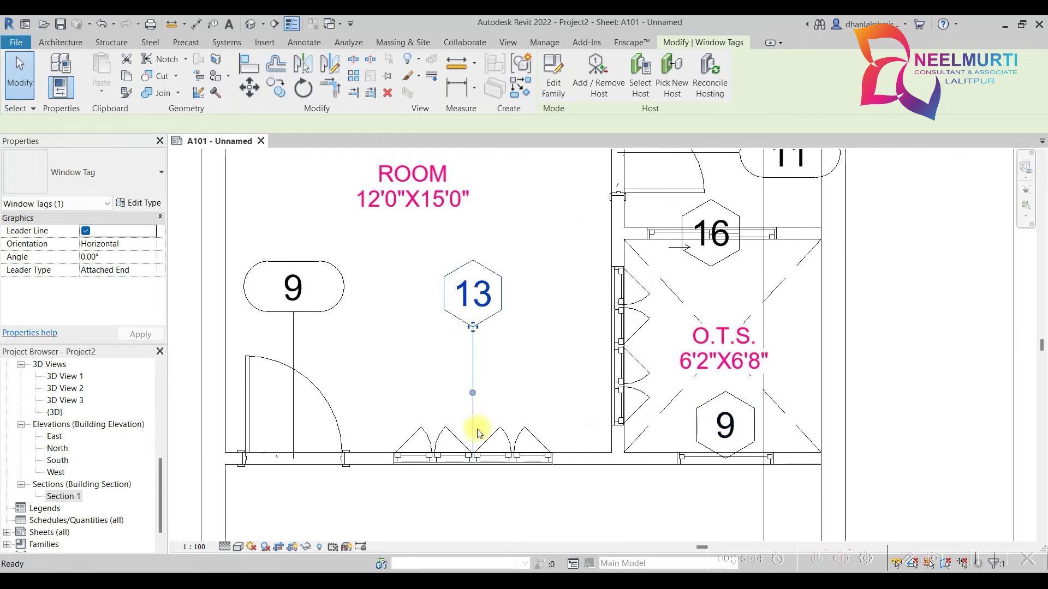
pyautogui.click(719, 68)
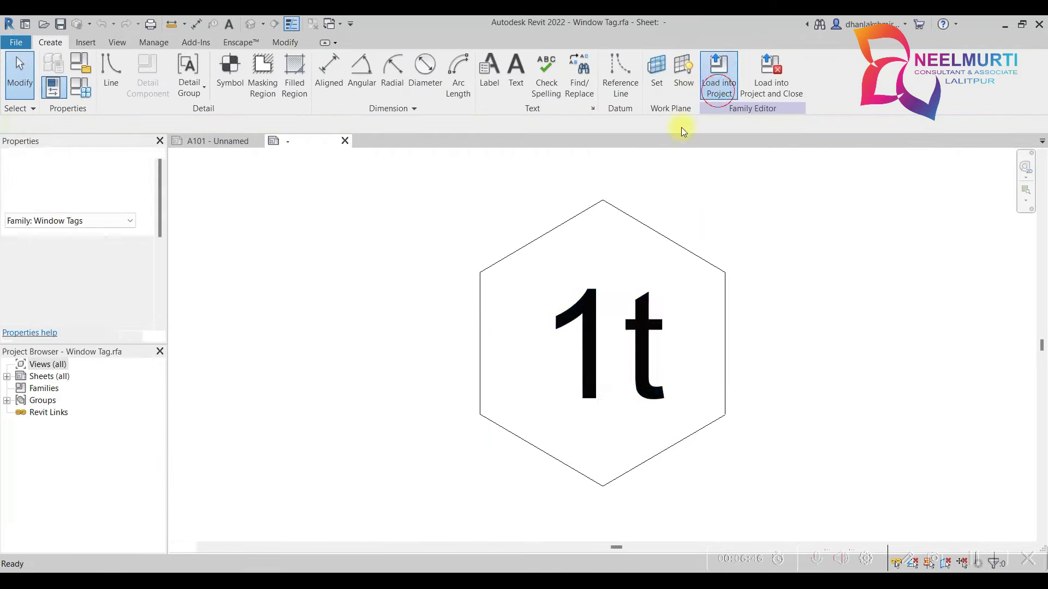
# - Place window tag 13, door tag 9 and door tag 11 beside their hosts
pyautogui.moveTo(477, 322); pyautogui.dragTo(478, 417)
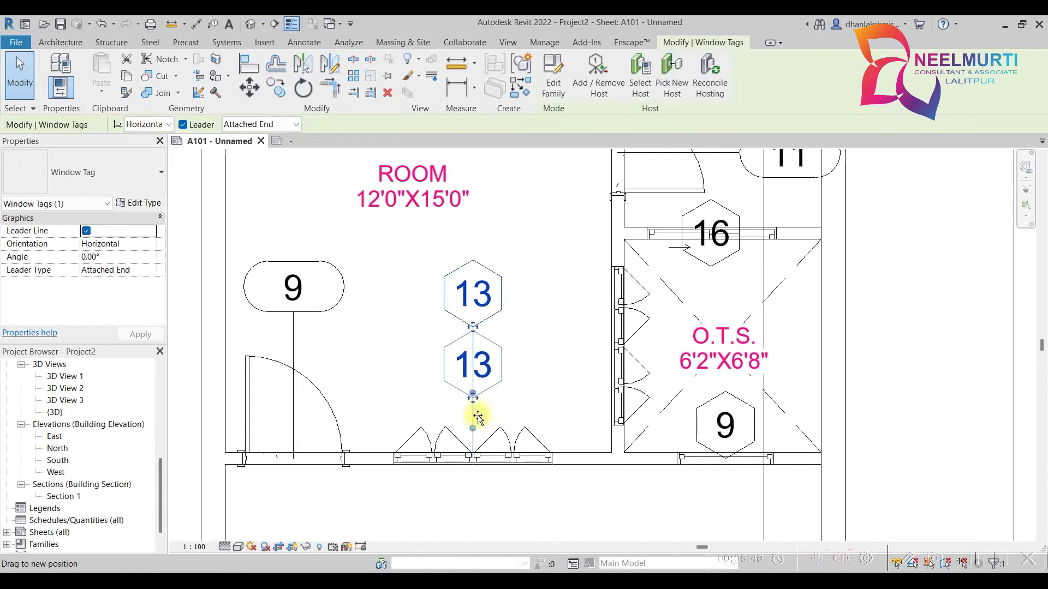
pyautogui.moveTo(293, 312); pyautogui.dragTo(294, 323)
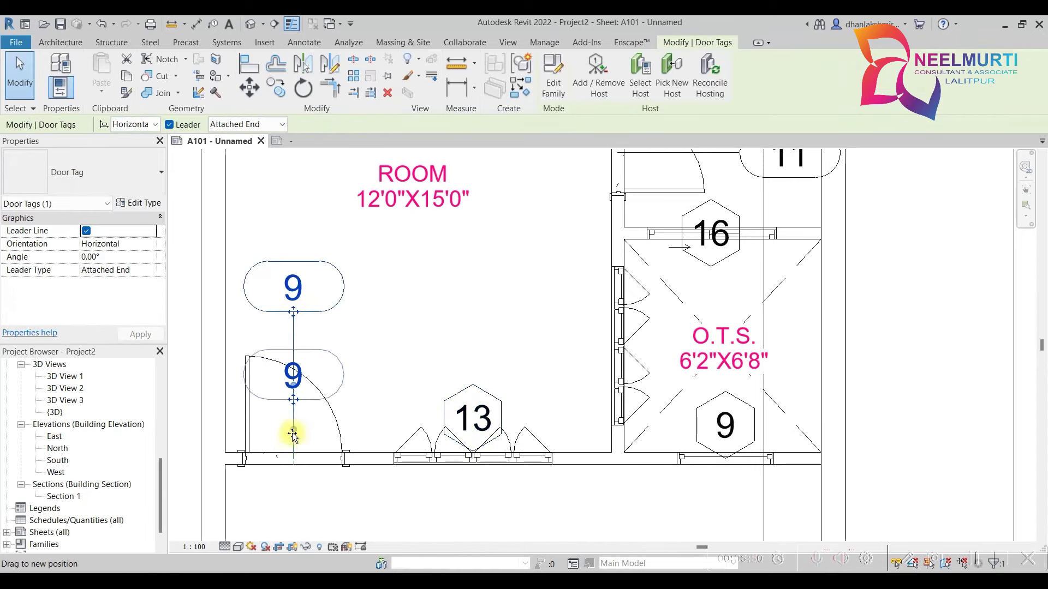
pyautogui.moveTo(288, 483); pyautogui.dragTo(289, 483)
pyautogui.moveTo(565, 155)
pyautogui.mouseDown(button='middle')
pyautogui.moveTo(574, 412)
pyautogui.moveTo(404, 191)
pyautogui.mouseUp(button='middle')
pyautogui.click(633, 226)
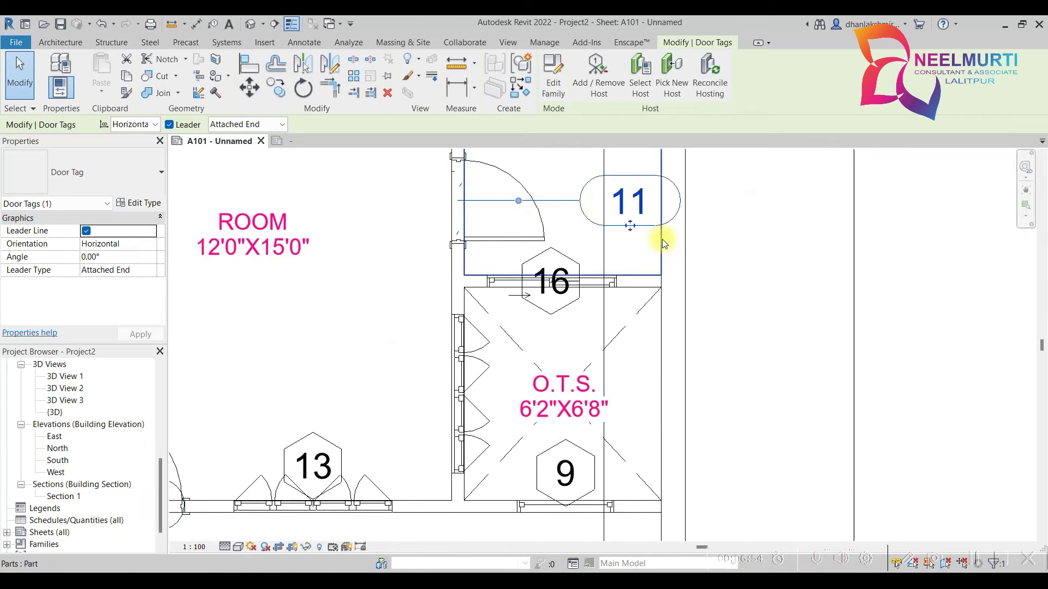
pyautogui.moveTo(630, 227); pyautogui.dragTo(461, 222)
pyautogui.scroll(-3, 355, 278)
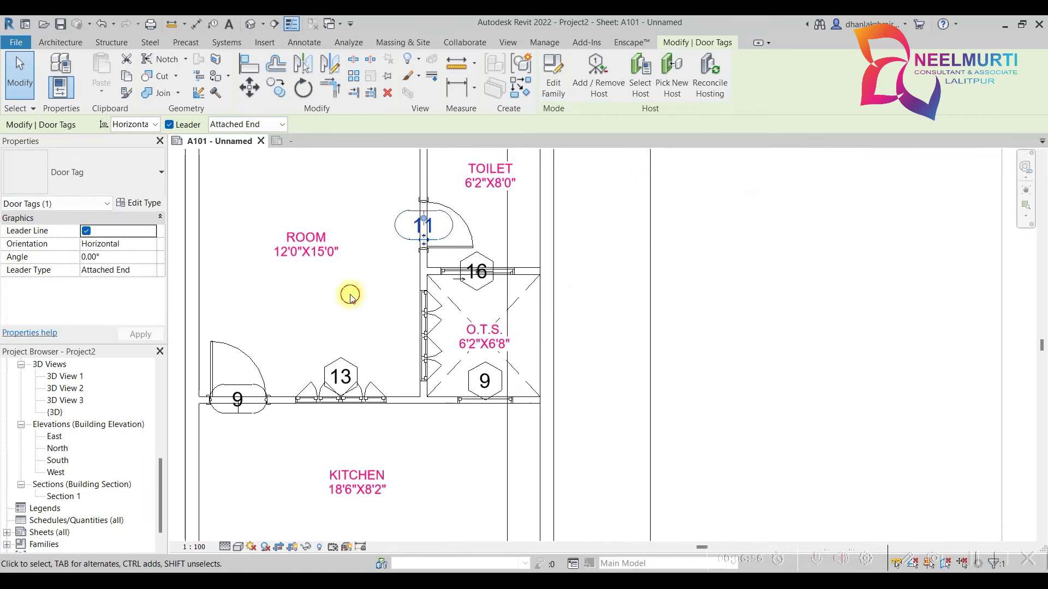
pyautogui.press('Escape')
# - Relabel the upper toilet's door tag as D
pyautogui.click(462, 231)
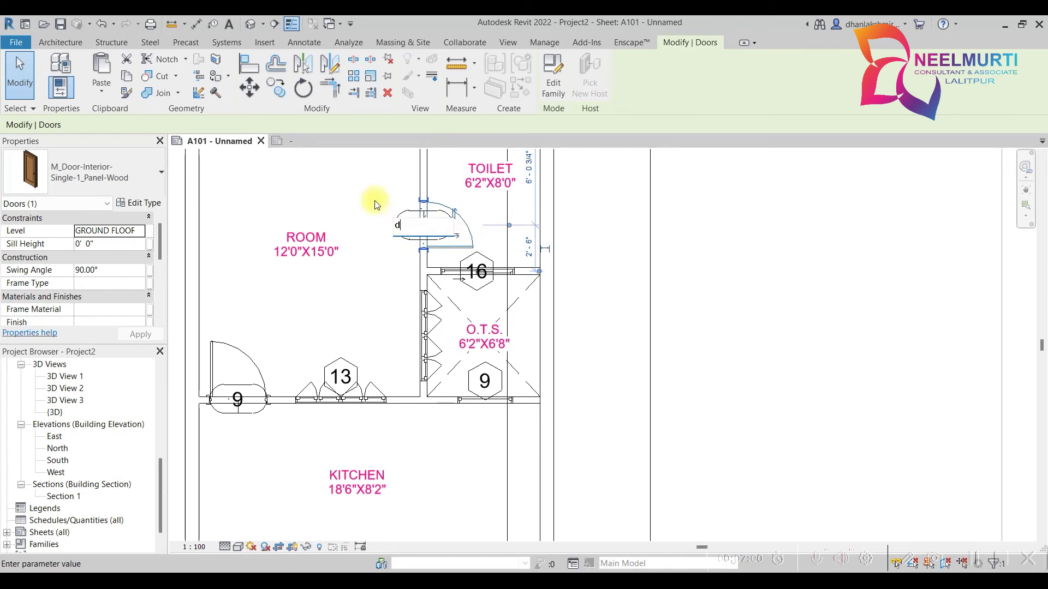
pyautogui.press('Return')
pyautogui.click(359, 195)
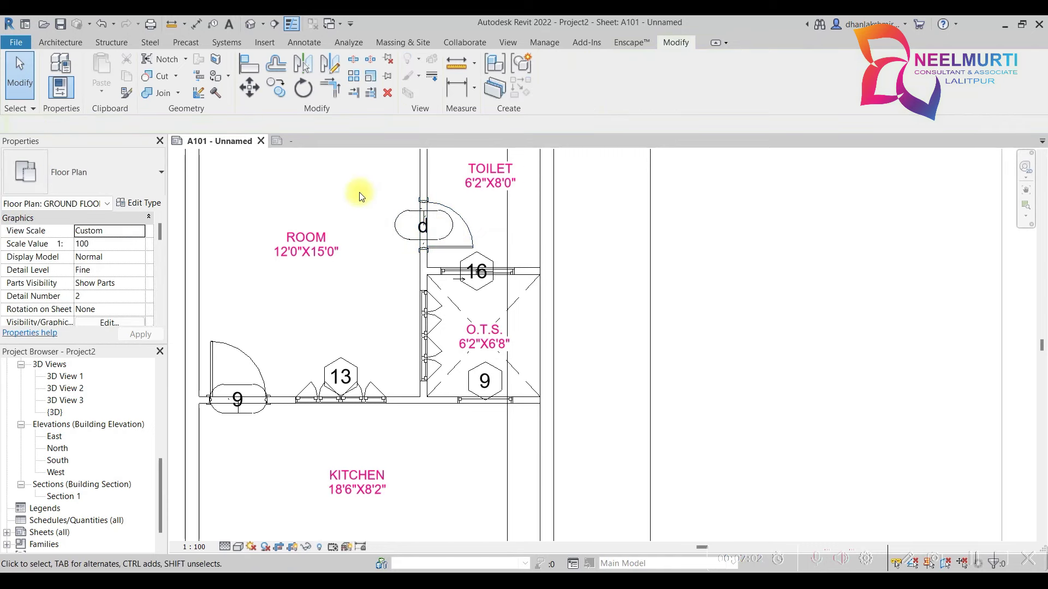
pyautogui.scroll(-2, 359, 195)
pyautogui.scroll(2, 409, 222)
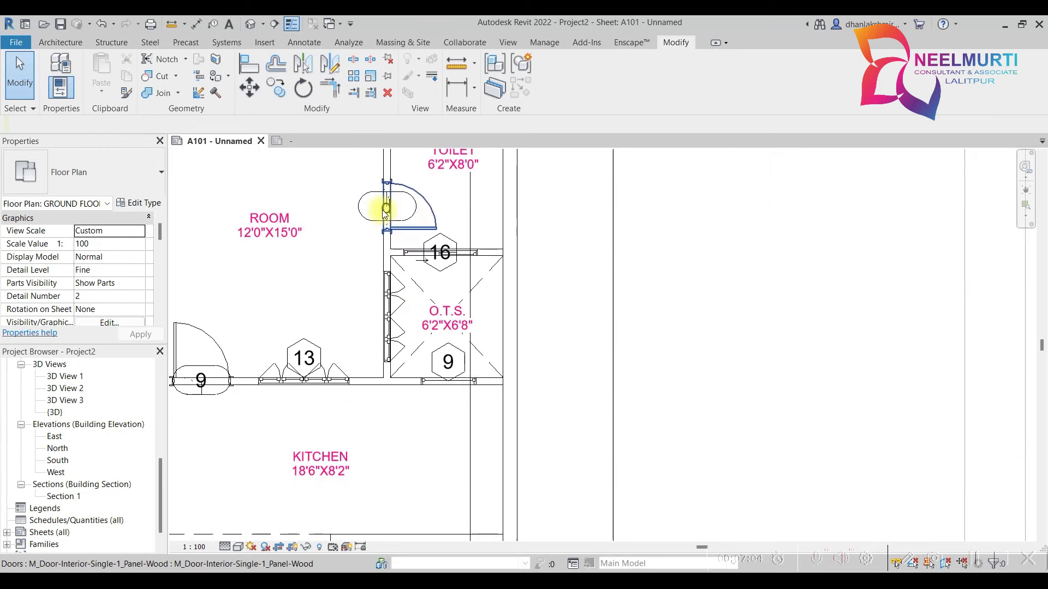
pyautogui.click(370, 216)
pyautogui.click(370, 216)
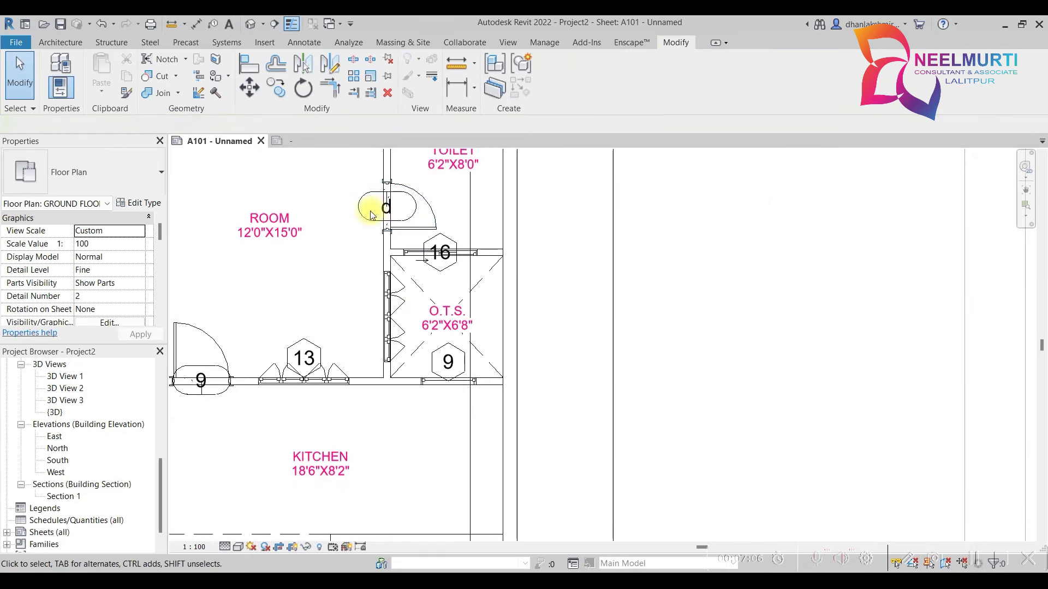
pyautogui.click(390, 210)
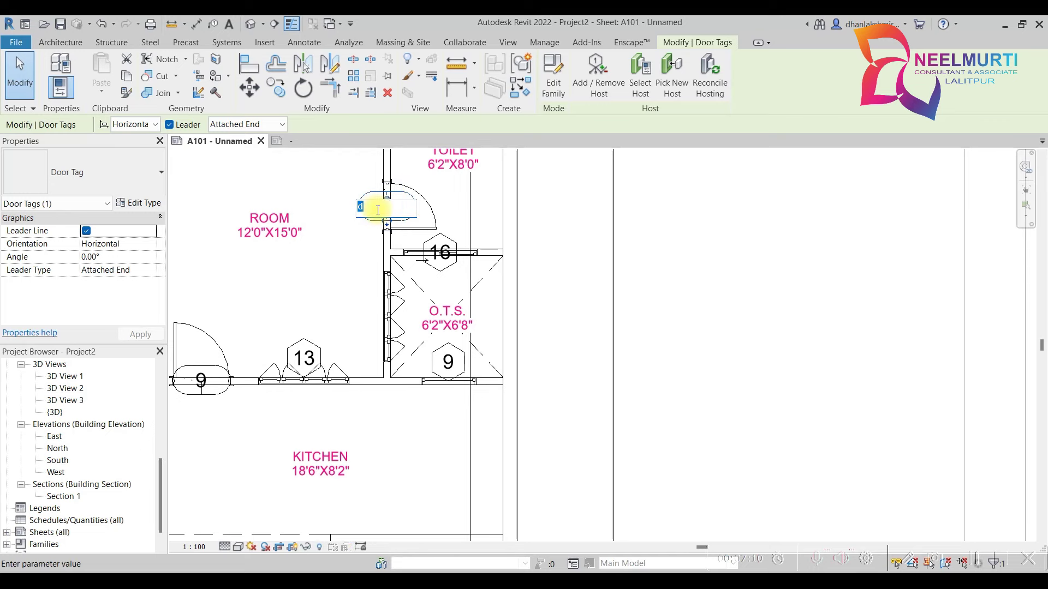
pyautogui.press('capslock')
pyautogui.write('D')
pyautogui.click(311, 285)
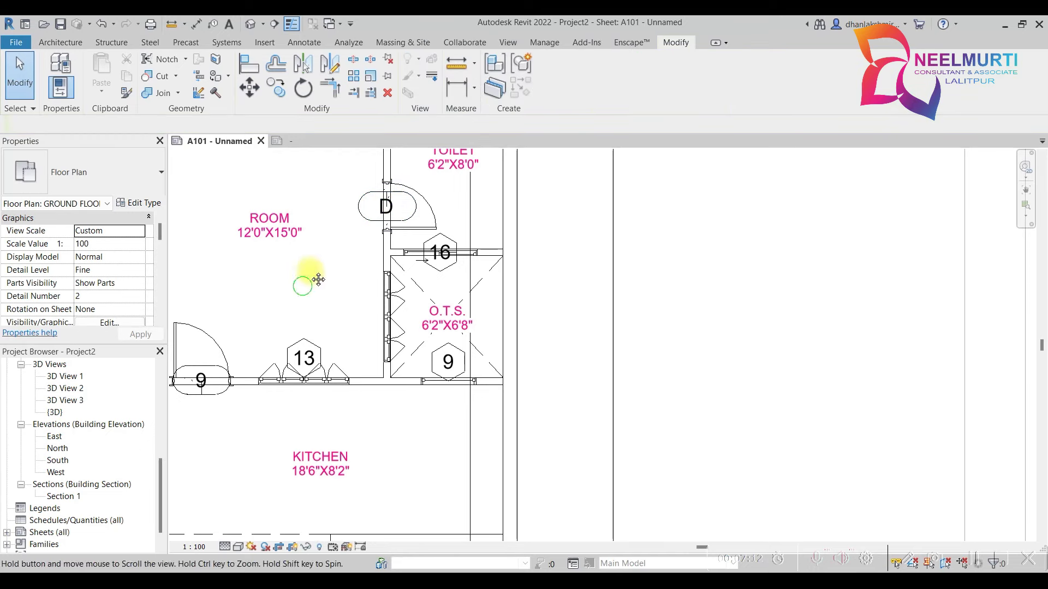
# - Relabel door tag 9 as D and window tag 13 as W, accepting the type change
pyautogui.scroll(2, 280, 289)
pyautogui.doubleClick(289, 244)
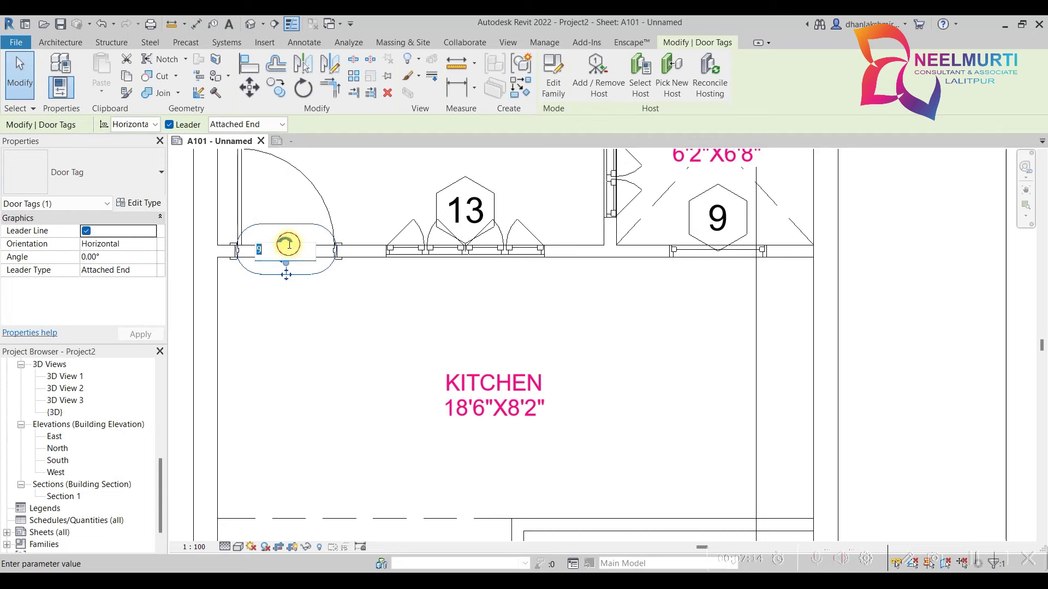
pyautogui.write('D')
pyautogui.press('Return')
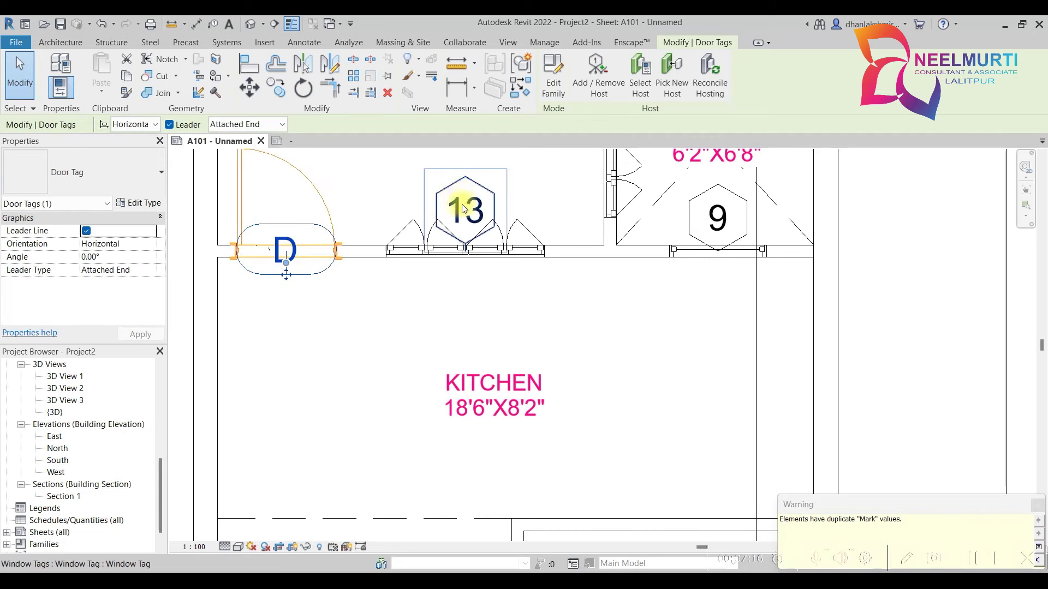
pyautogui.doubleClick(469, 203)
pyautogui.write('W')
pyautogui.press('Return')
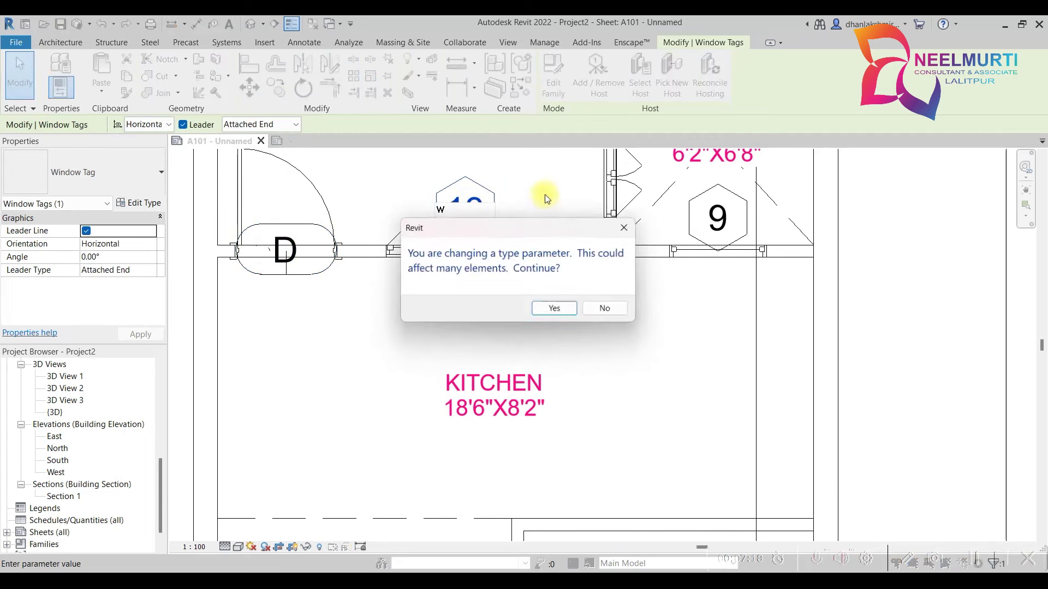
pyautogui.click(552, 306)
# - Relabel the small O.T.S. window tags 9 and 16 as V
pyautogui.moveTo(578, 296); pyautogui.dragTo(502, 330, button='middle')
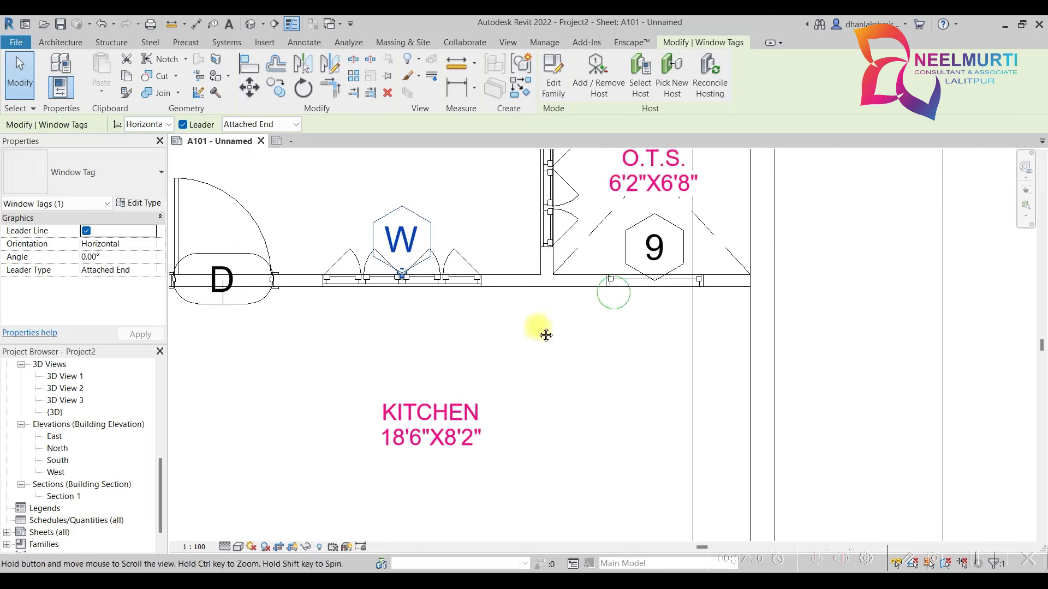
pyautogui.doubleClick(636, 248)
pyautogui.press('Return')
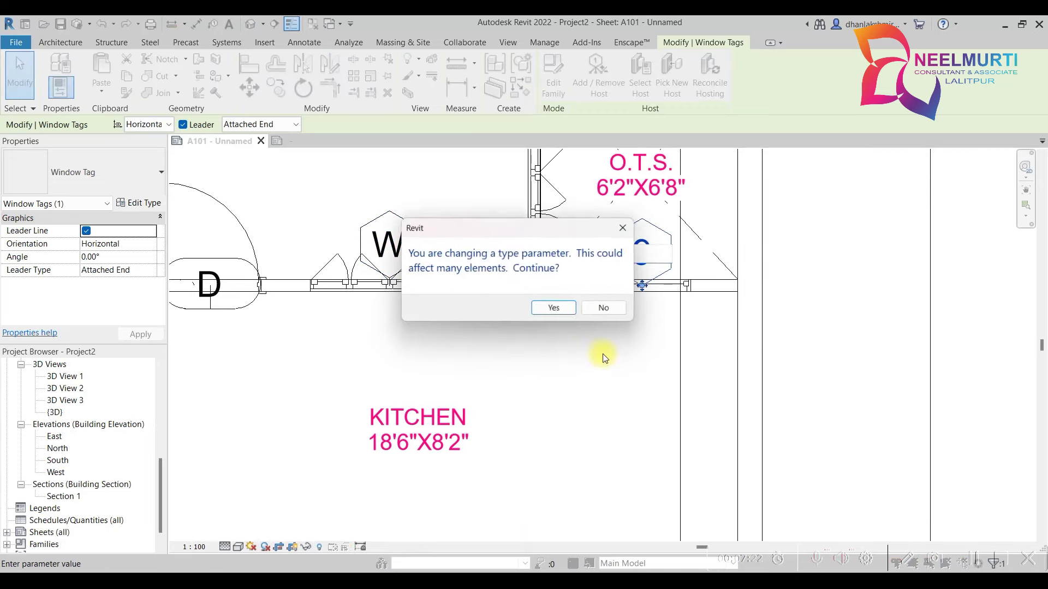
pyautogui.click(569, 309)
pyautogui.press('Escape')
pyautogui.moveTo(582, 355); pyautogui.dragTo(489, 540, button='middle')
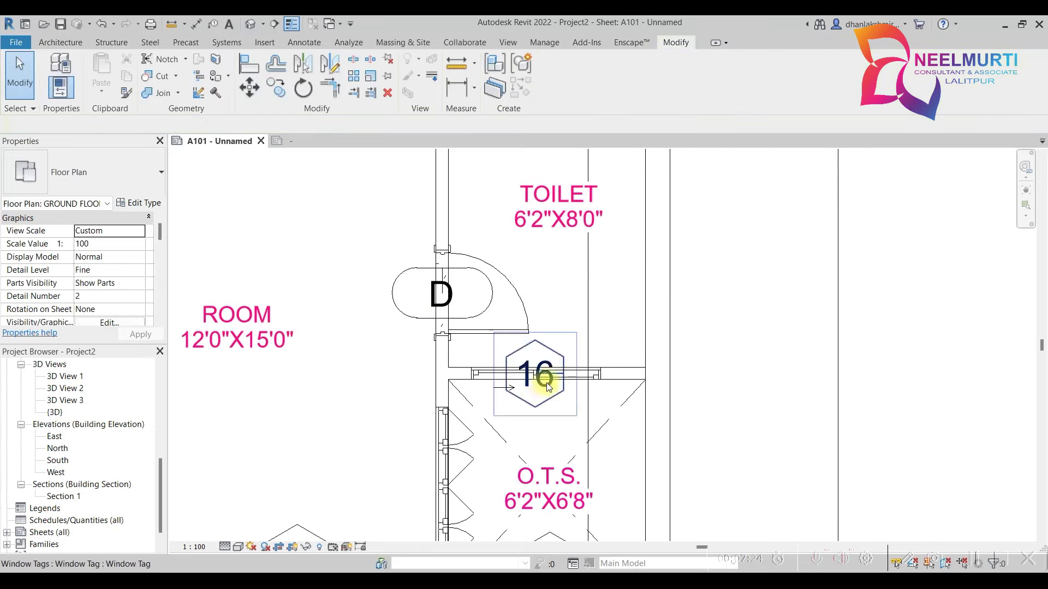
pyautogui.doubleClick(535, 387)
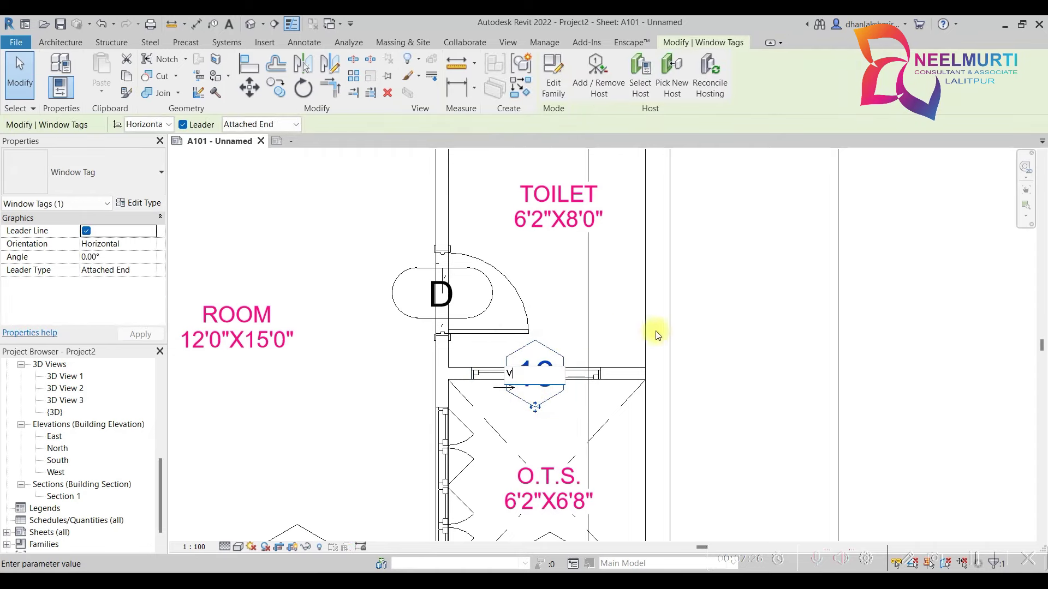
pyautogui.press('Return')
pyautogui.click(545, 306)
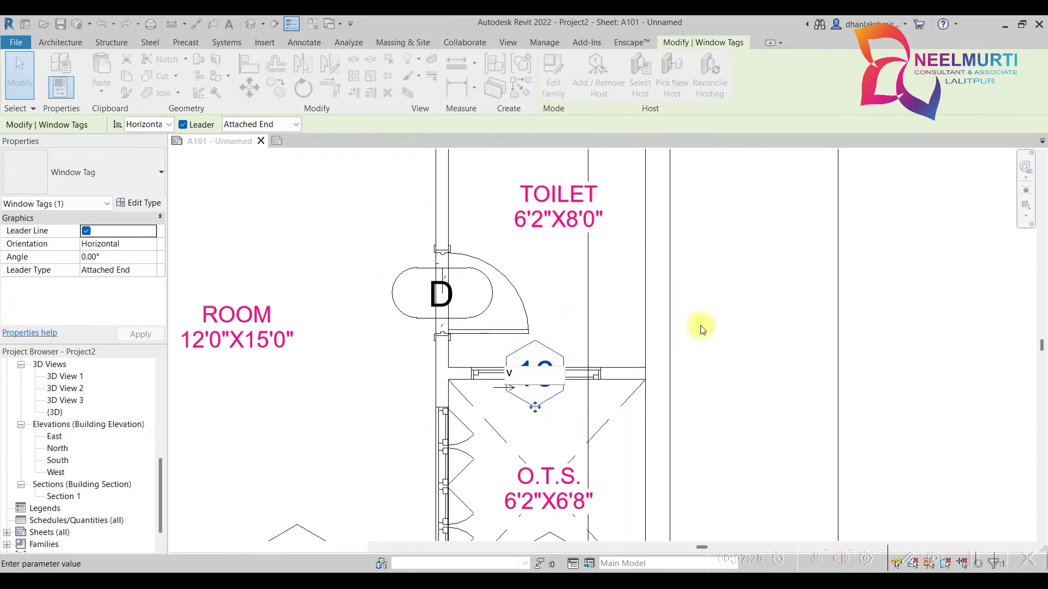
# - Relabel door tags 10 and 8 as D and window tag 15 as W
pyautogui.scroll(-3, 700, 327)
pyautogui.moveTo(692, 329); pyautogui.dragTo(454, 392, button='middle')
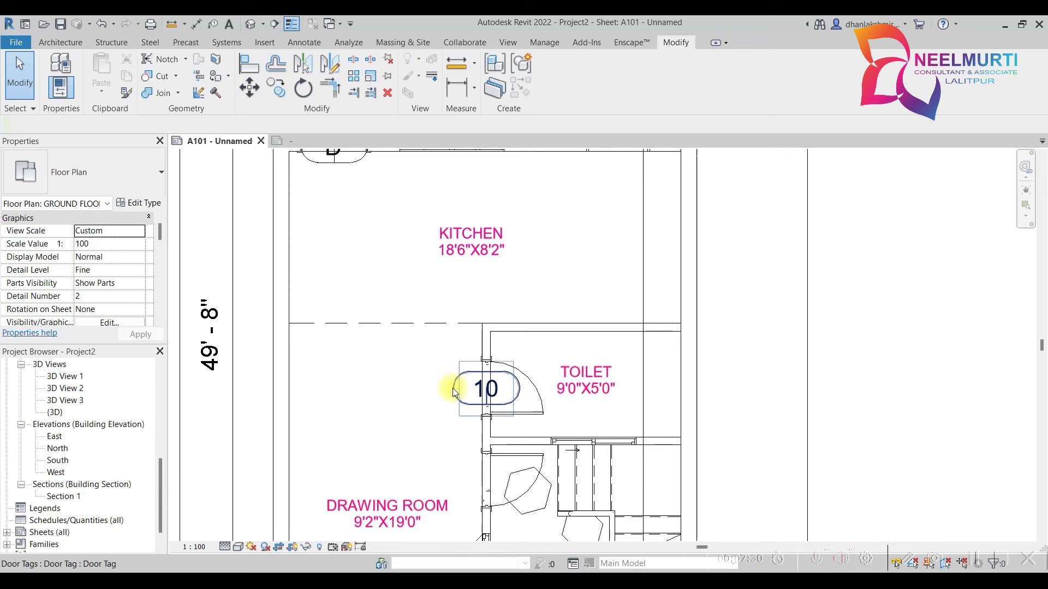
pyautogui.click(457, 389)
pyautogui.click(388, 461)
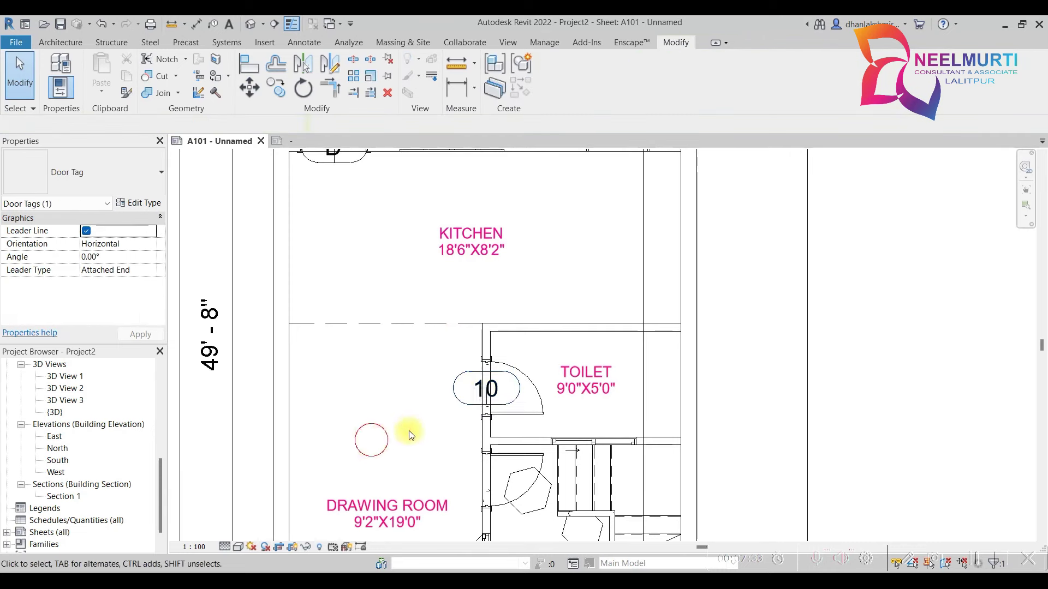
pyautogui.click(480, 388)
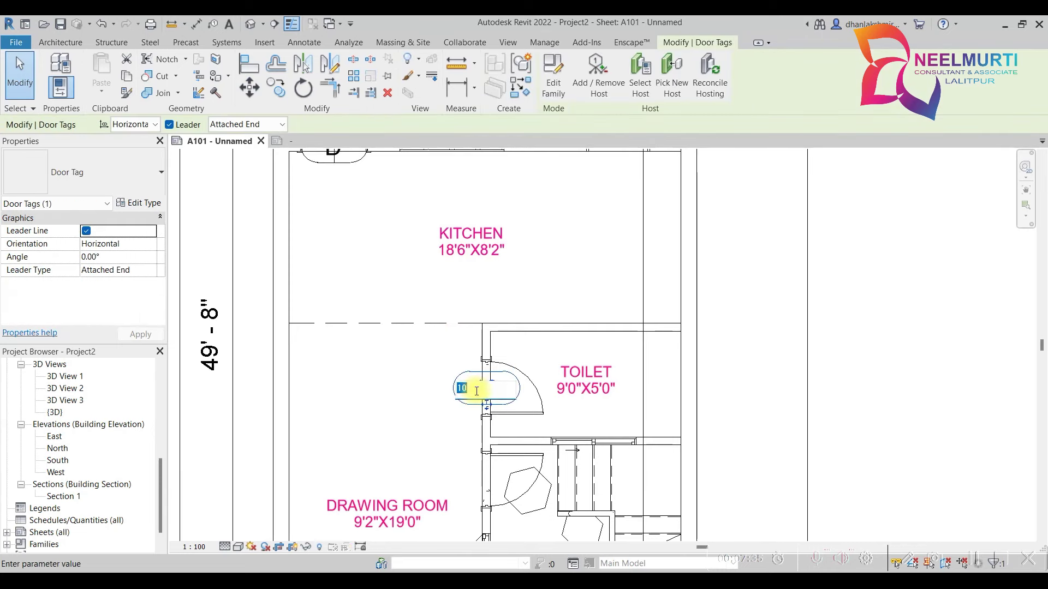
pyautogui.write('D')
pyautogui.click(357, 413)
pyautogui.moveTo(407, 418); pyautogui.dragTo(409, 288, button='middle')
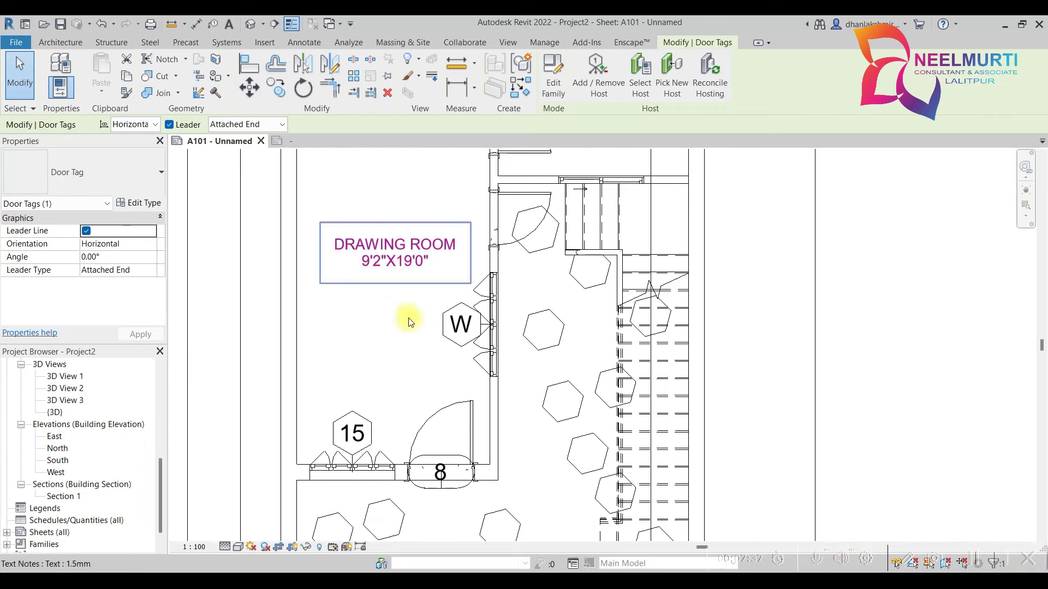
pyautogui.click(354, 445)
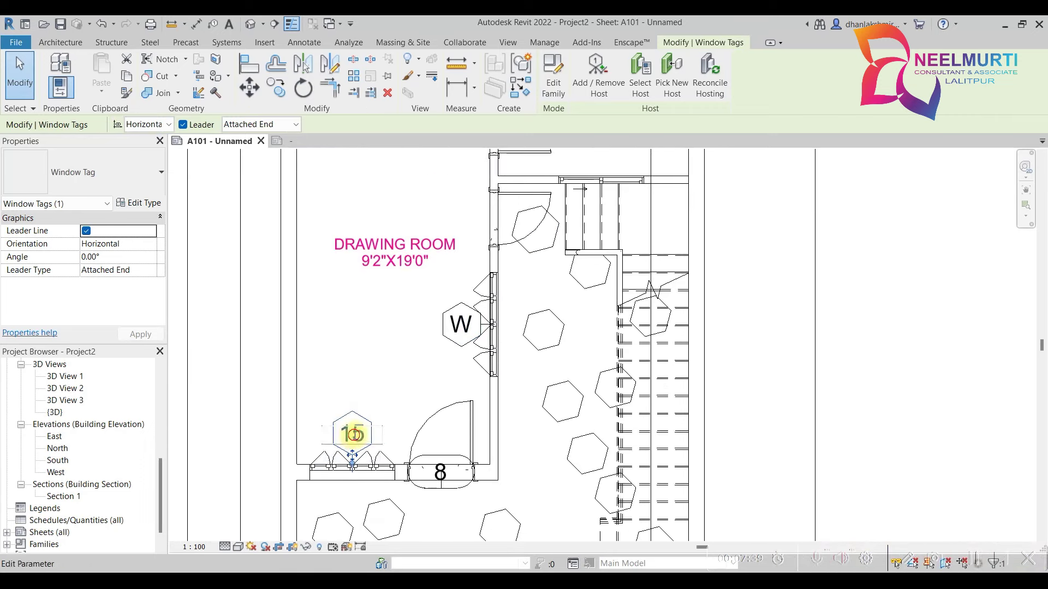
pyautogui.write('W')
pyautogui.click(418, 403)
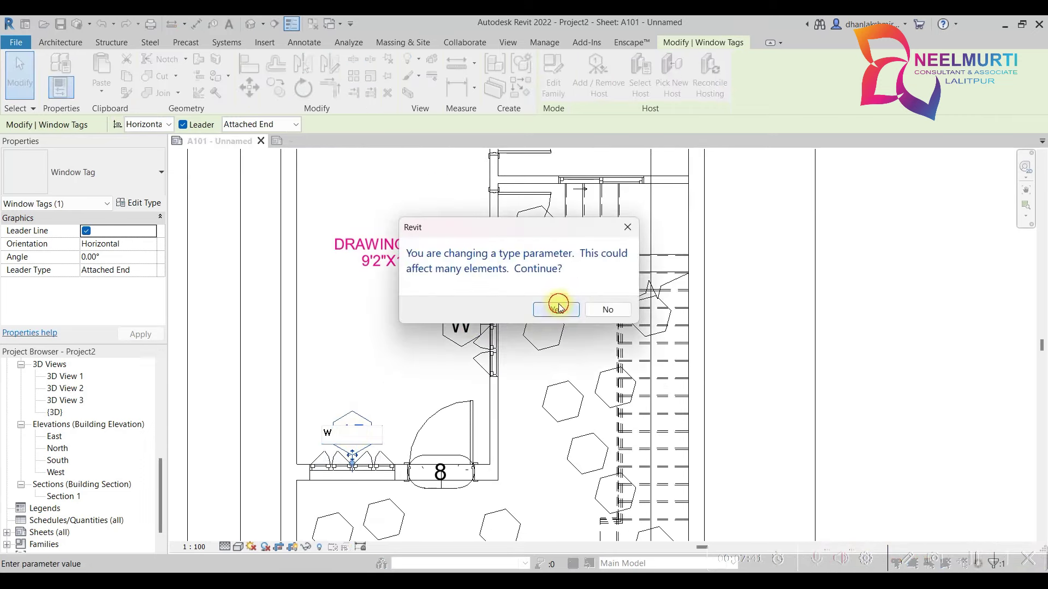
pyautogui.click(558, 307)
pyautogui.click(440, 465)
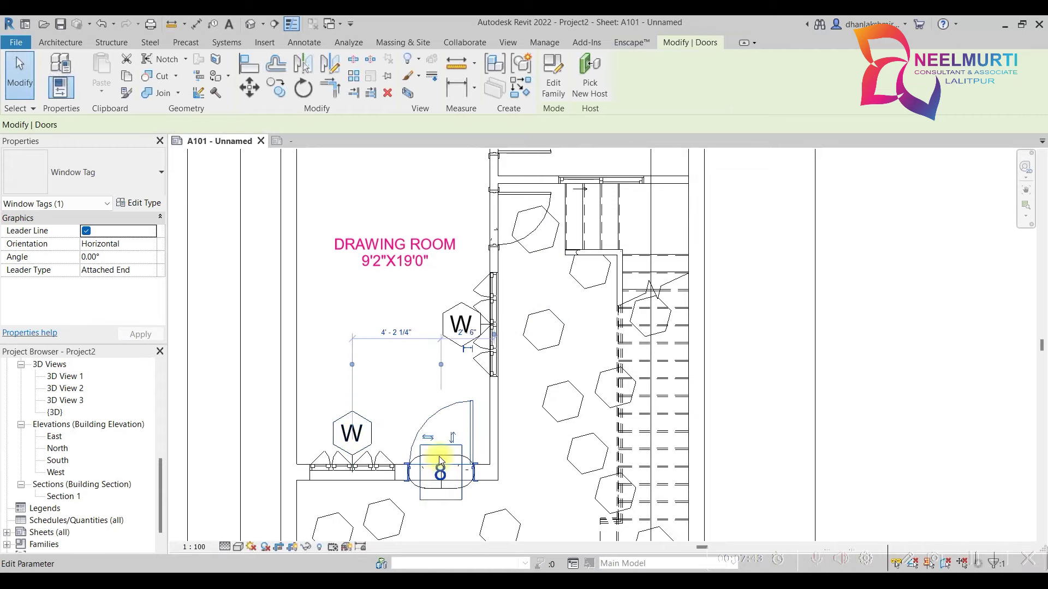
pyautogui.click(440, 462)
pyautogui.write('D')
pyautogui.press('Return')
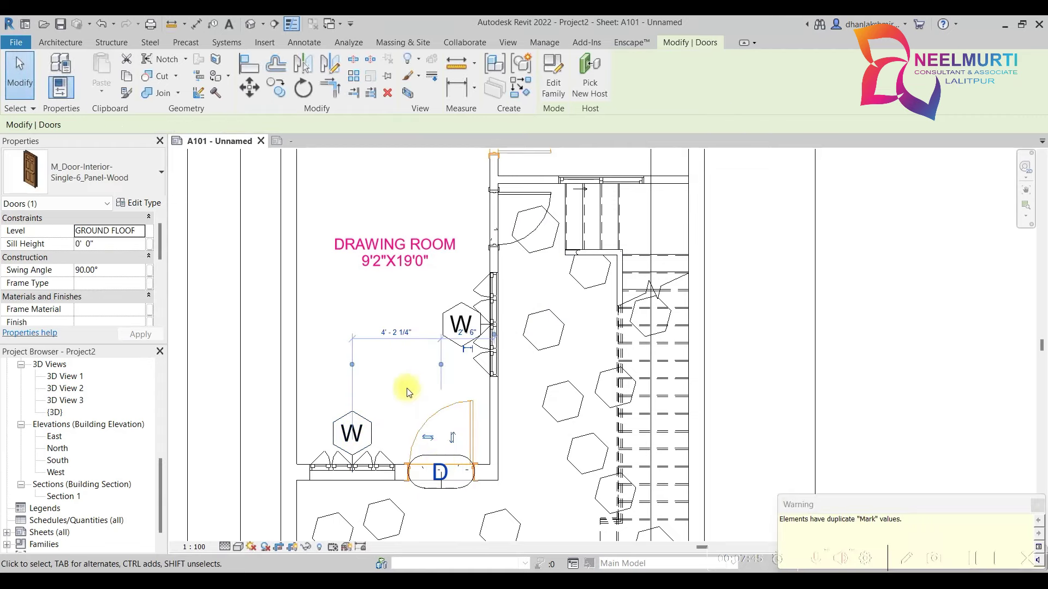
# - Zoom out to review the whole relabelled ground floor plan
pyautogui.scroll(-3, 577, 437)
pyautogui.moveTo(655, 402); pyautogui.dragTo(662, 490, button='middle')
pyautogui.scroll(-2, 601, 399)
pyautogui.press('Escape')
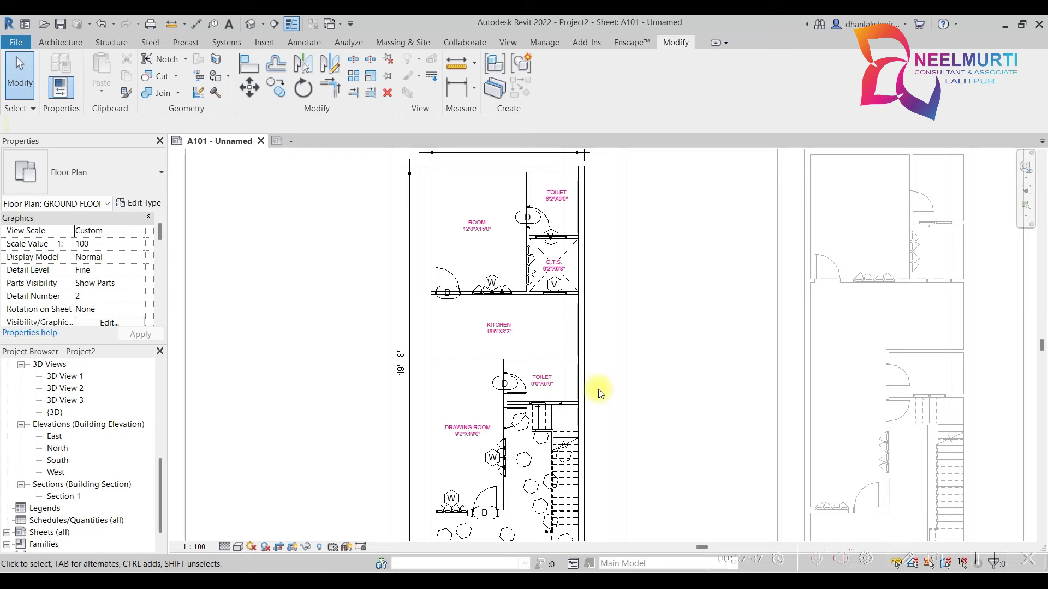
pyautogui.scroll(-2, 582, 447)
pyautogui.scroll(3, 503, 369)
pyautogui.scroll(2, 496, 486)
pyautogui.scroll(2, 496, 486)
pyautogui.click(60, 42)
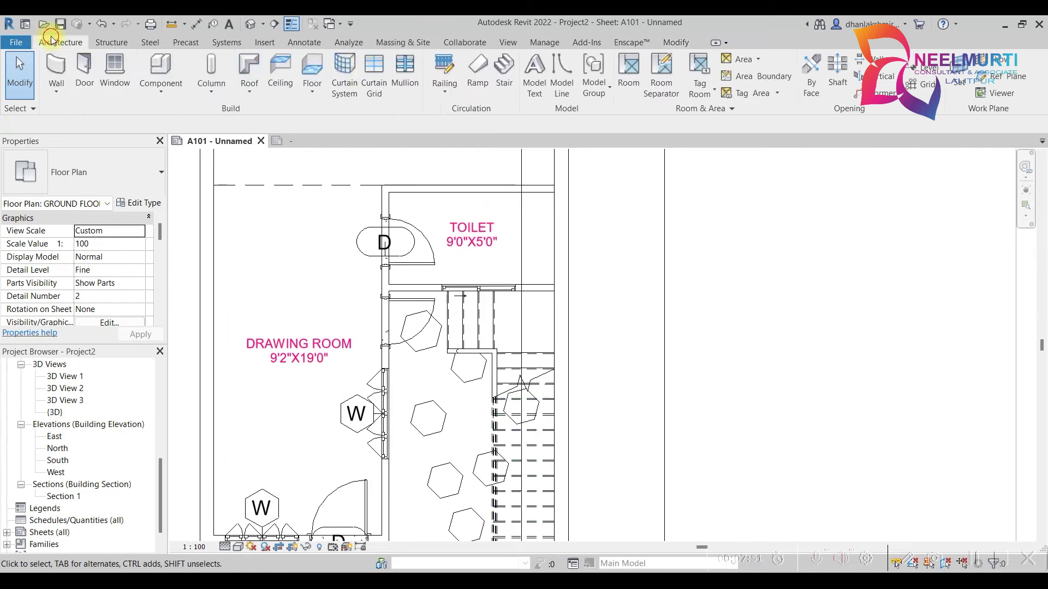
# - Use Tag by Category to tag the staircase 22R @ 0' - 7"
pyautogui.click(299, 43)
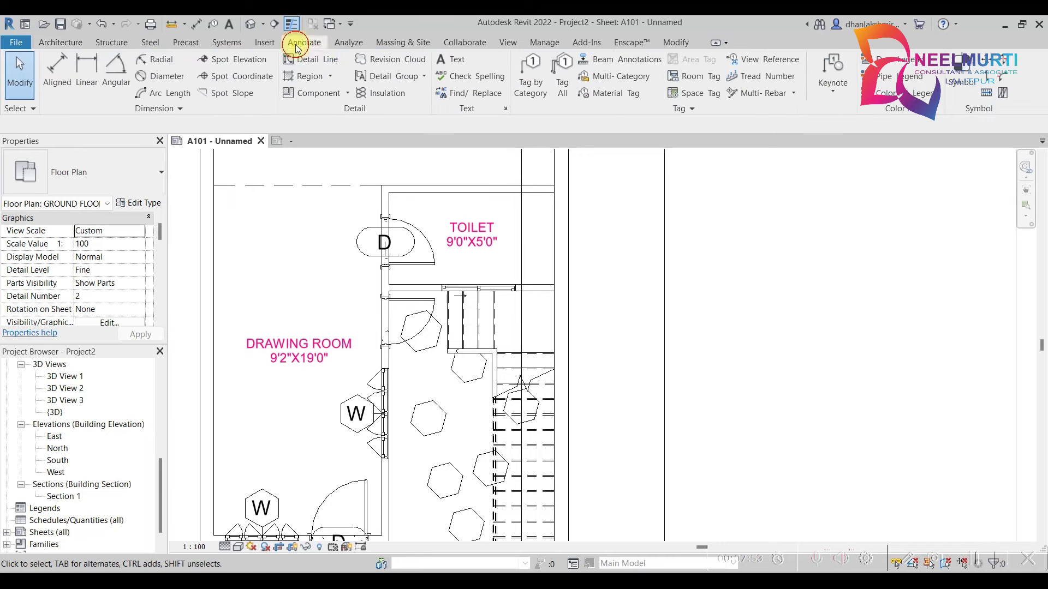
pyautogui.click(516, 88)
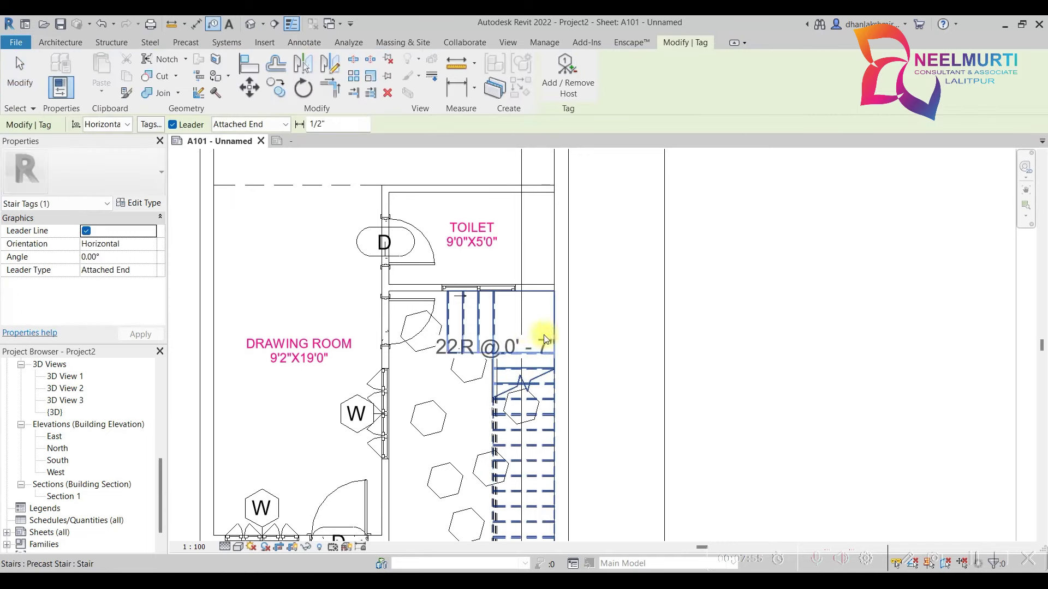
pyautogui.moveTo(518, 338)
pyautogui.mouseDown(button='middle')
pyautogui.moveTo(495, 210)
pyautogui.moveTo(506, 337)
pyautogui.mouseUp(button='middle')
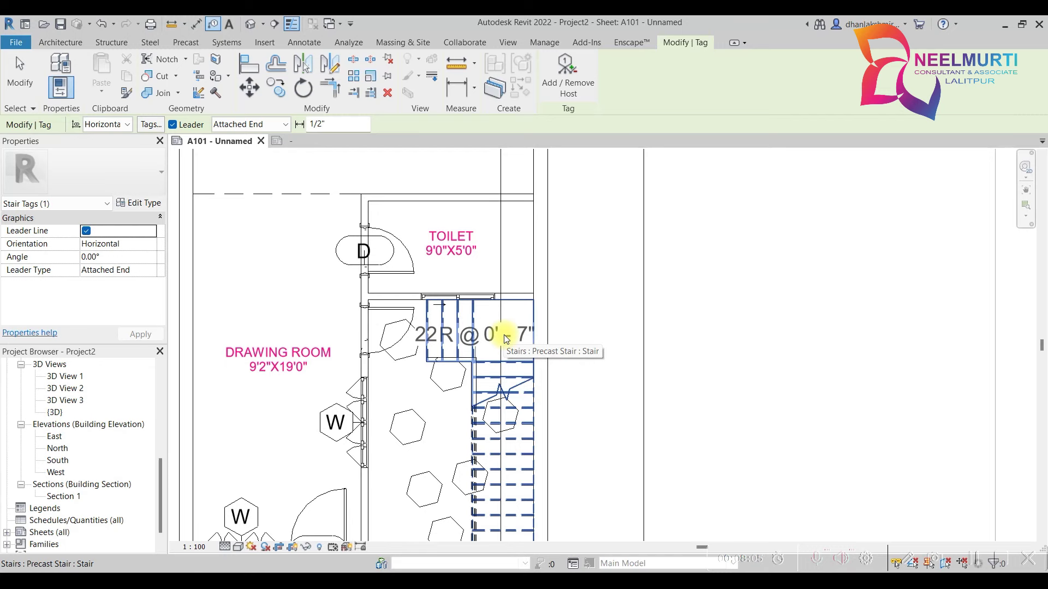
pyautogui.scroll(-1, 506, 339)
pyautogui.scroll(-1, 504, 336)
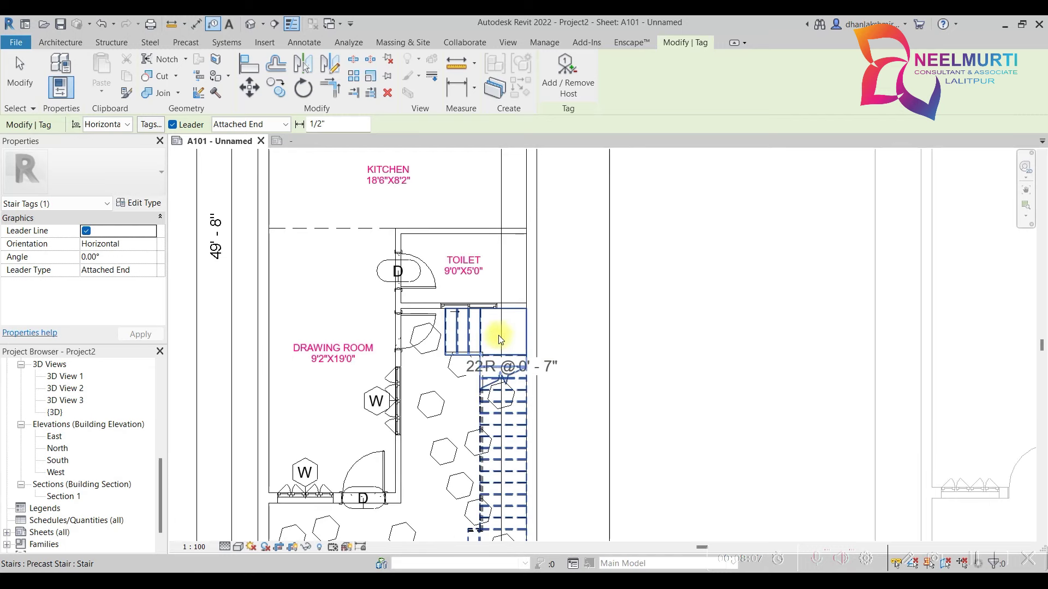
pyautogui.moveTo(528, 365); pyautogui.dragTo(523, 150, button='middle')
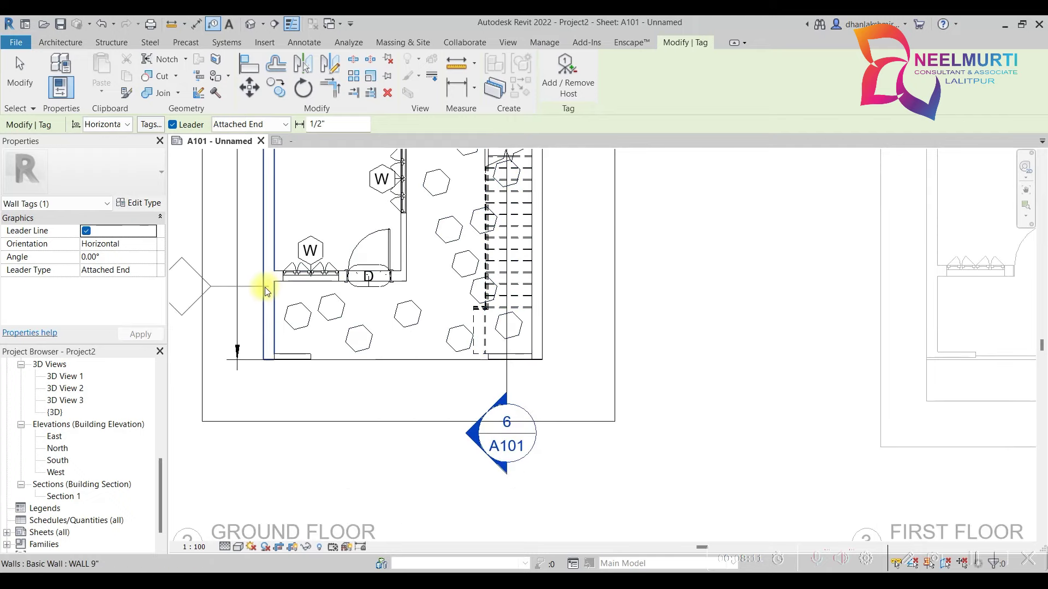
# - Tag the left outer wall and set its label to 9" WALL, accepting the type change
pyautogui.moveTo(264, 285); pyautogui.dragTo(629, 303, button='middle')
pyautogui.click(629, 303)
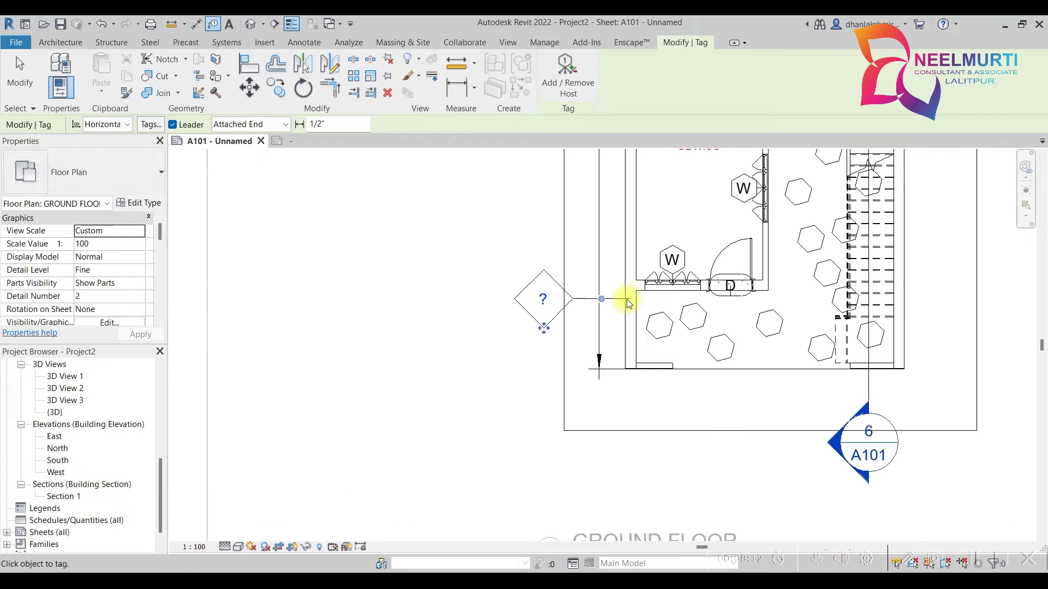
pyautogui.click(540, 300)
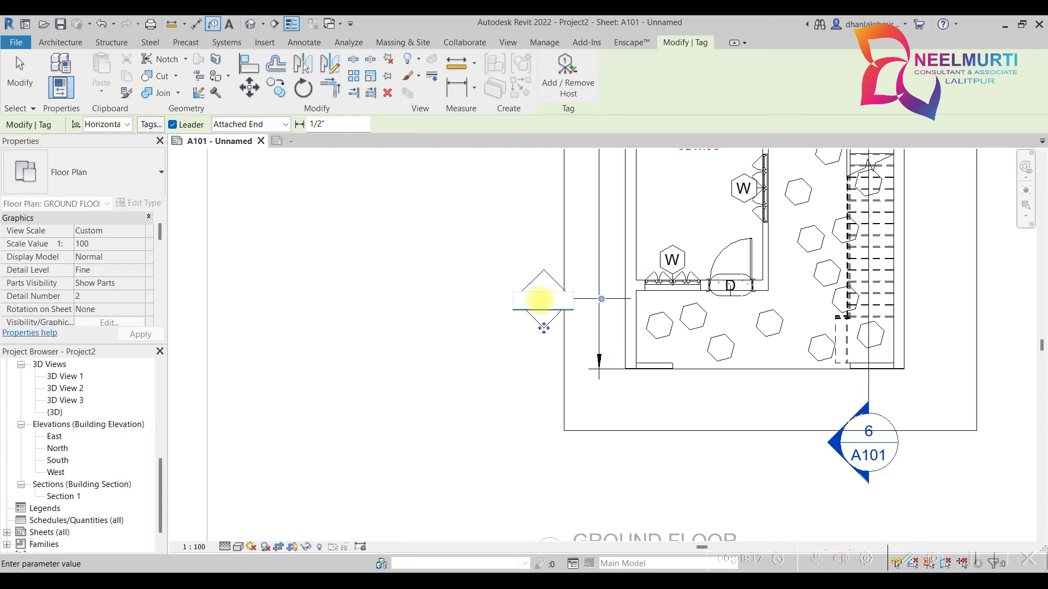
pyautogui.write('9" WALL')
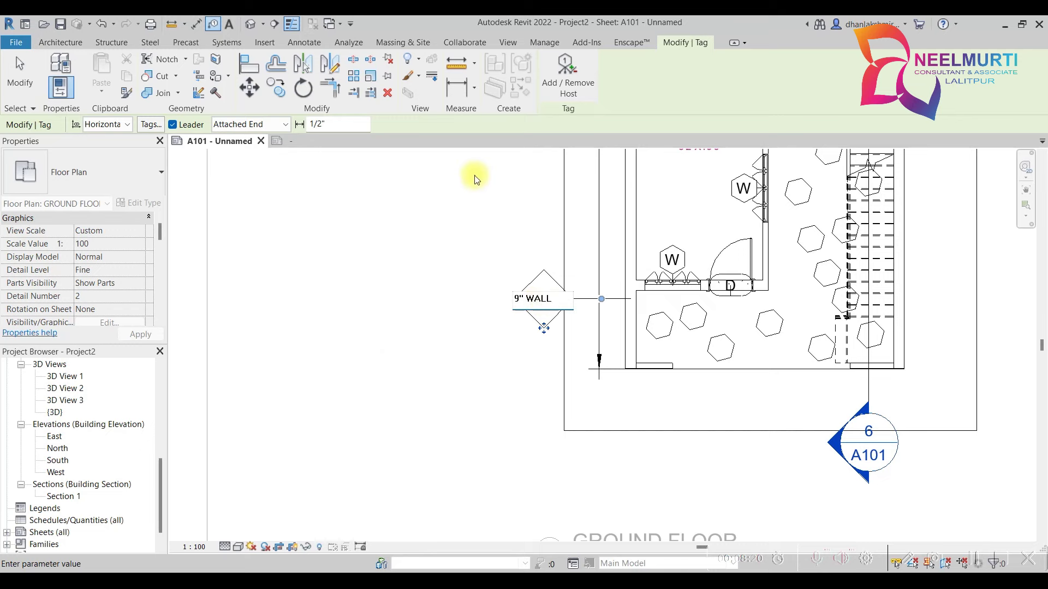
pyautogui.click(474, 175)
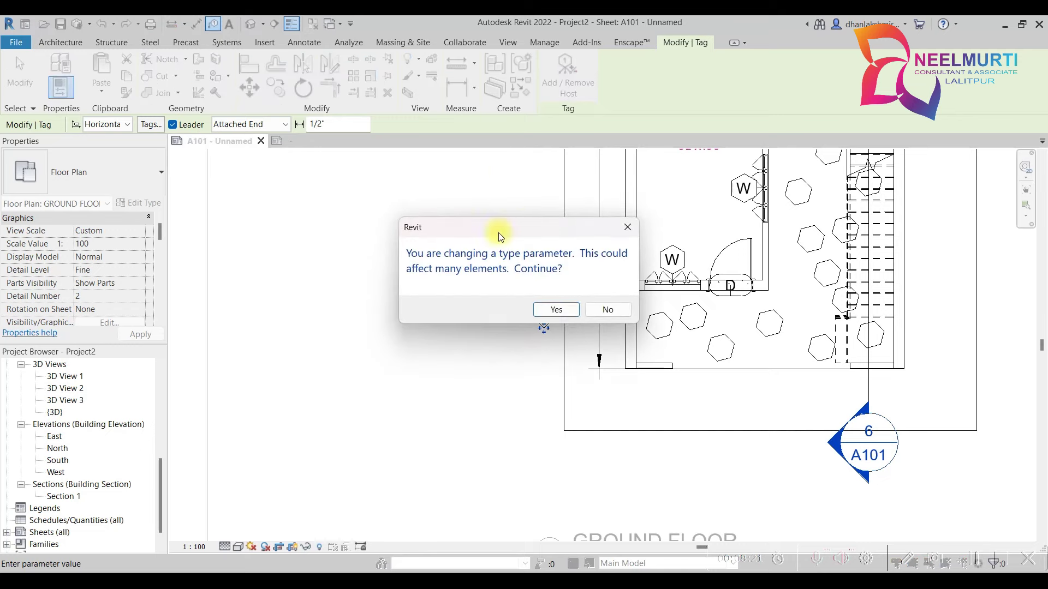
pyautogui.click(567, 315)
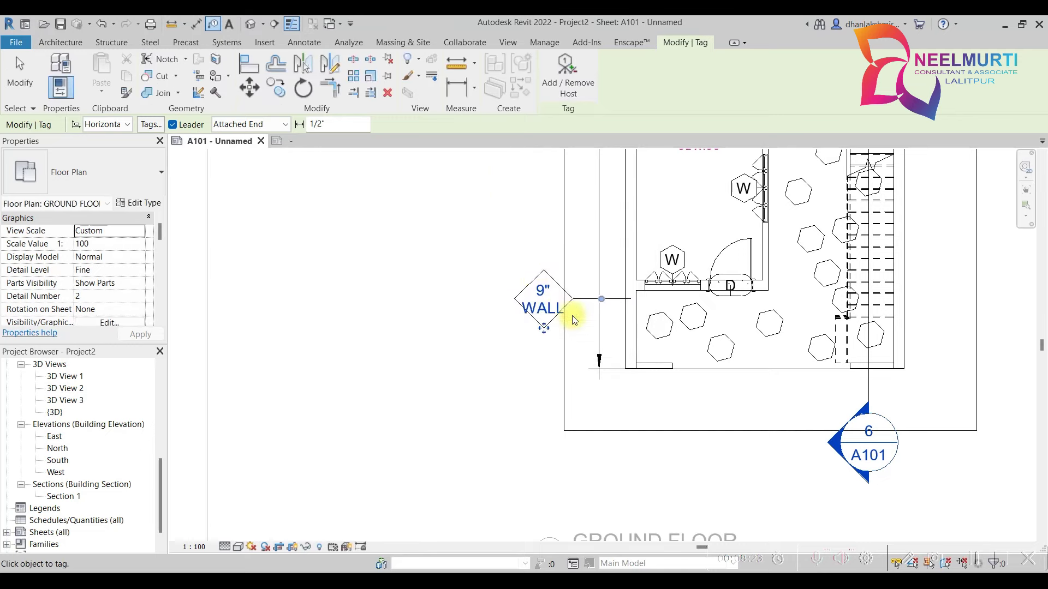
# - Shift the 9" WALL tag right toward its wall, then pan to the kitchen area
pyautogui.moveTo(543, 404); pyautogui.dragTo(357, 407, button='middle')
pyautogui.scroll(2, 357, 406)
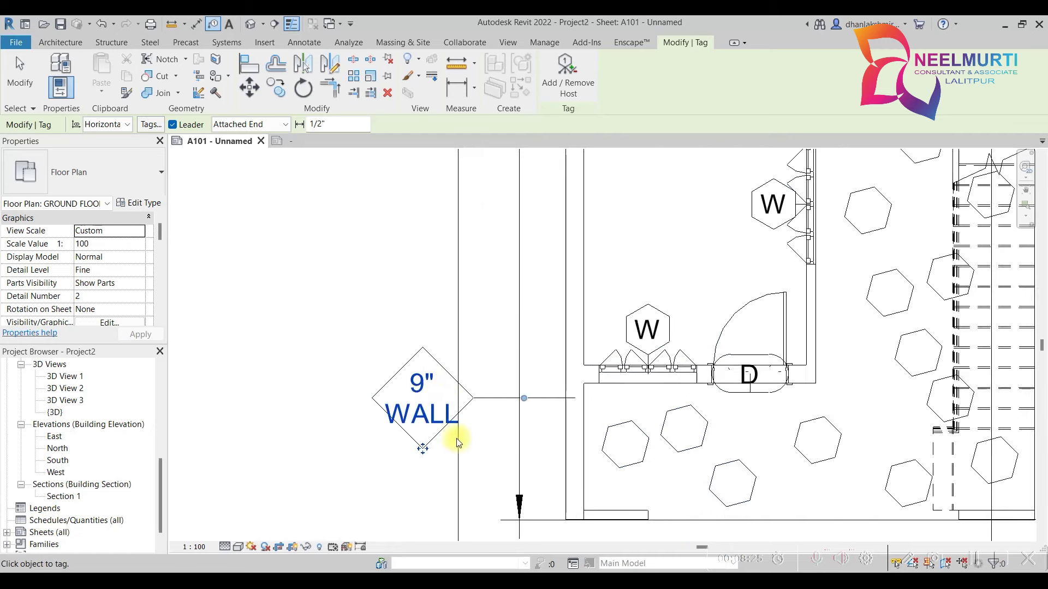
pyautogui.moveTo(417, 451); pyautogui.dragTo(516, 439)
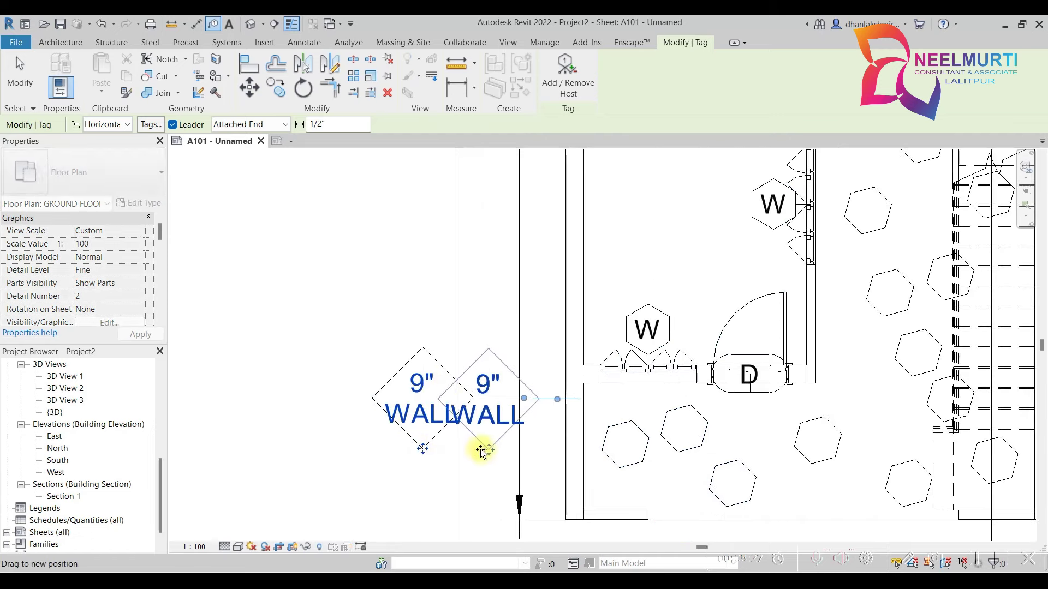
pyautogui.moveTo(607, 386); pyautogui.dragTo(496, 515, button='middle')
pyautogui.scroll(-3, 585, 316)
pyautogui.scroll(1, 623, 261)
pyautogui.scroll(2, 623, 261)
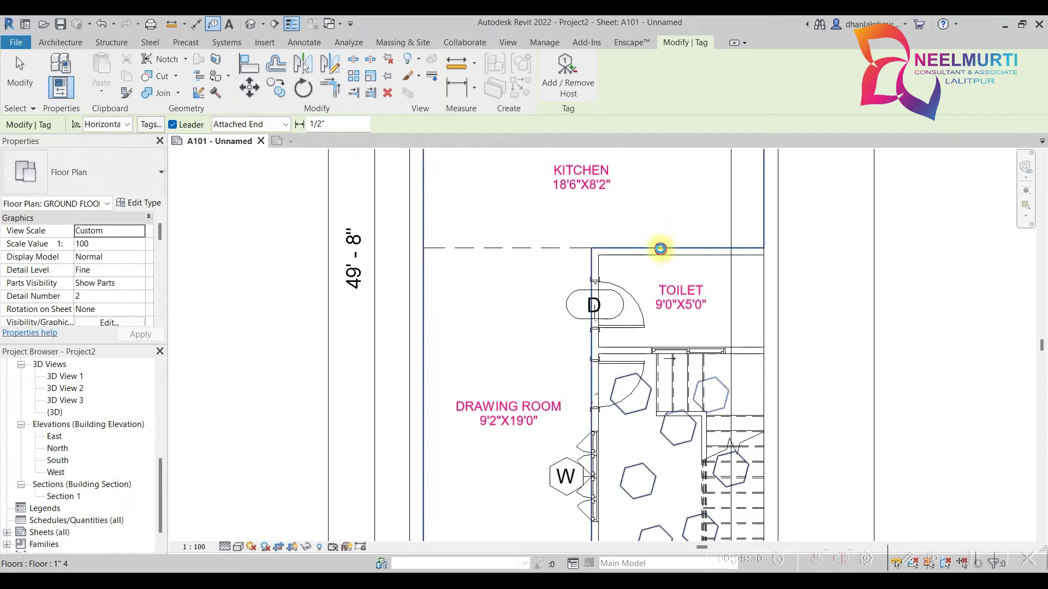
# - Abandon the floor tag by cancelling the floor tag family load and exiting tagging
pyautogui.click(660, 246)
pyautogui.click(572, 313)
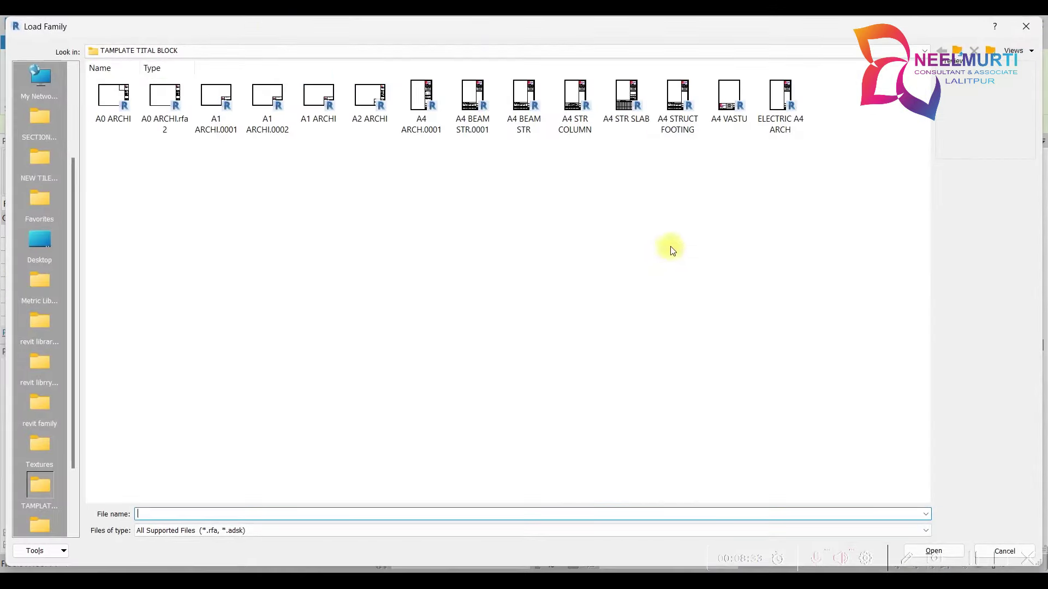
pyautogui.click(1025, 26)
pyautogui.scroll(-2, 613, 409)
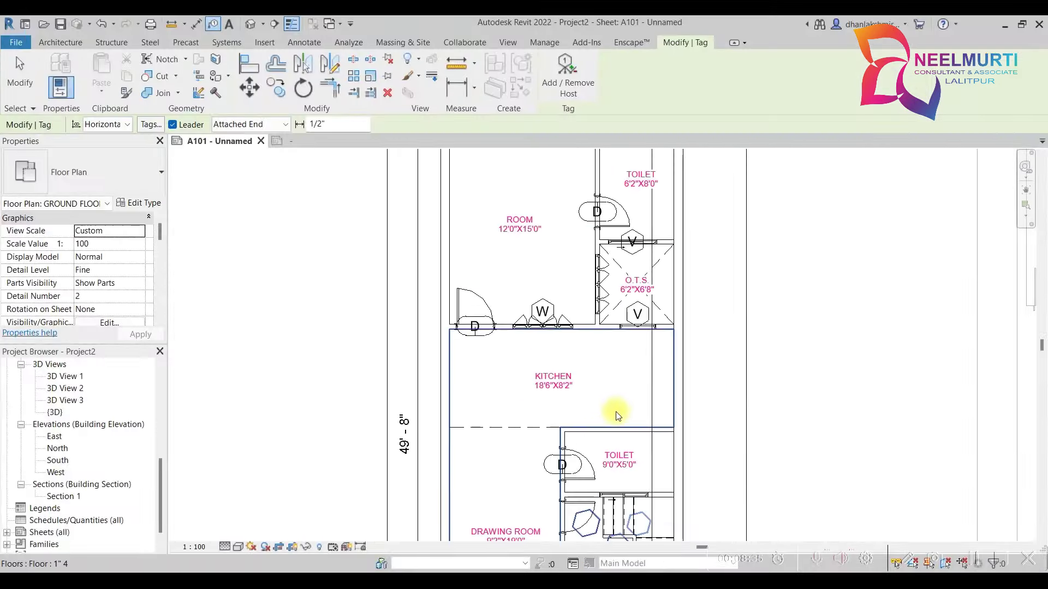
pyautogui.scroll(-2, 617, 416)
pyautogui.scroll(-3, 528, 418)
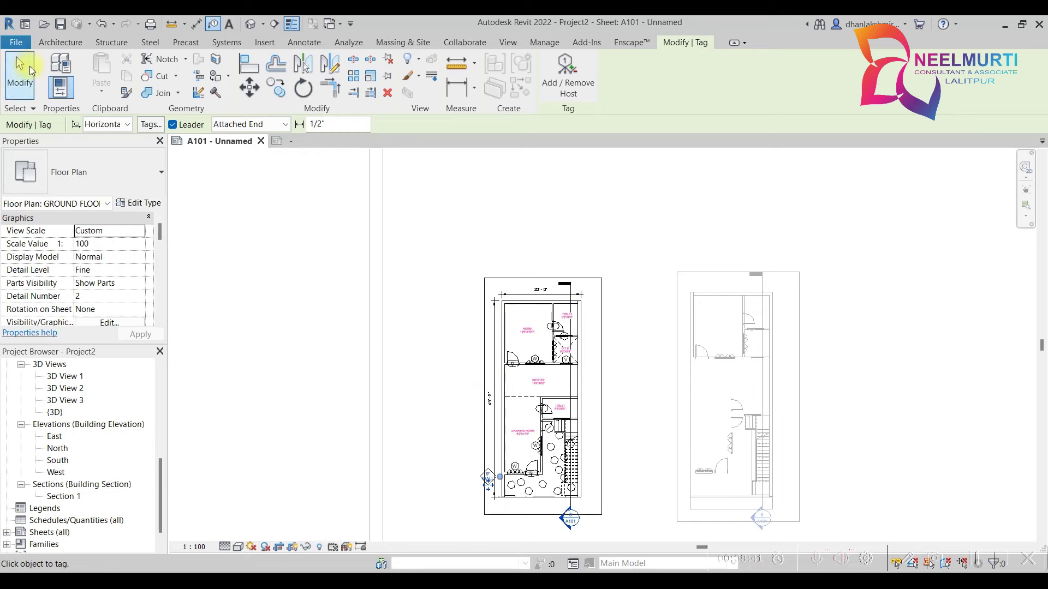
pyautogui.click(30, 70)
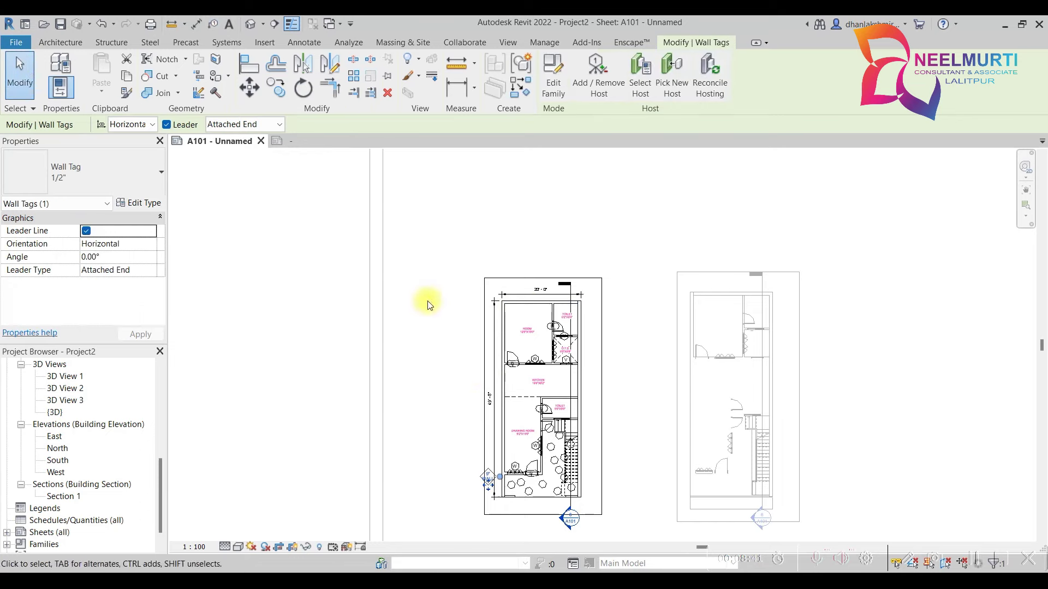
# - Find the building section viewport on sheet A101 and activate it
pyautogui.click(601, 402)
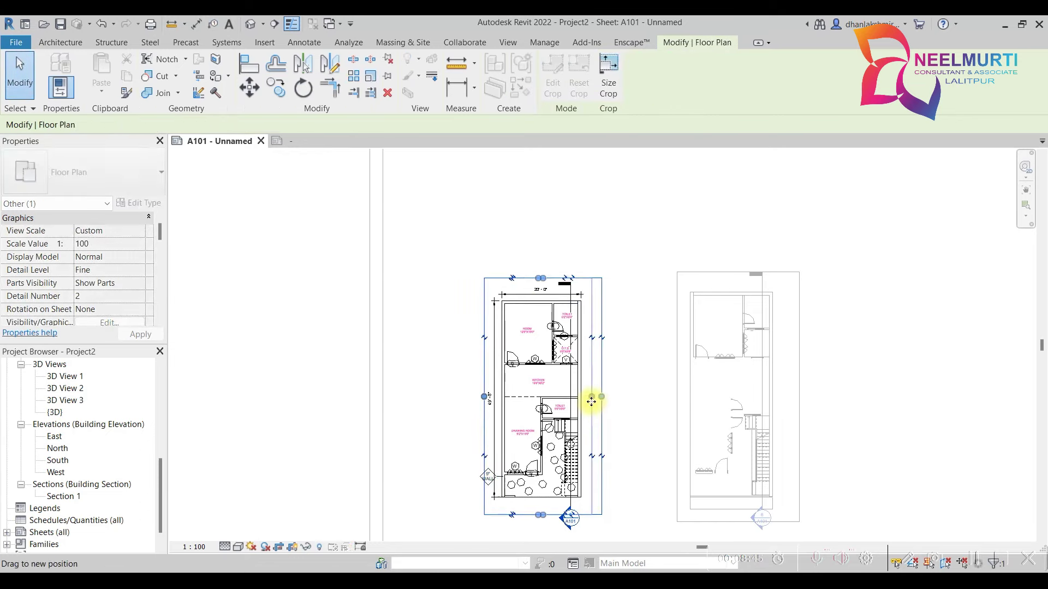
pyautogui.scroll(3, 527, 474)
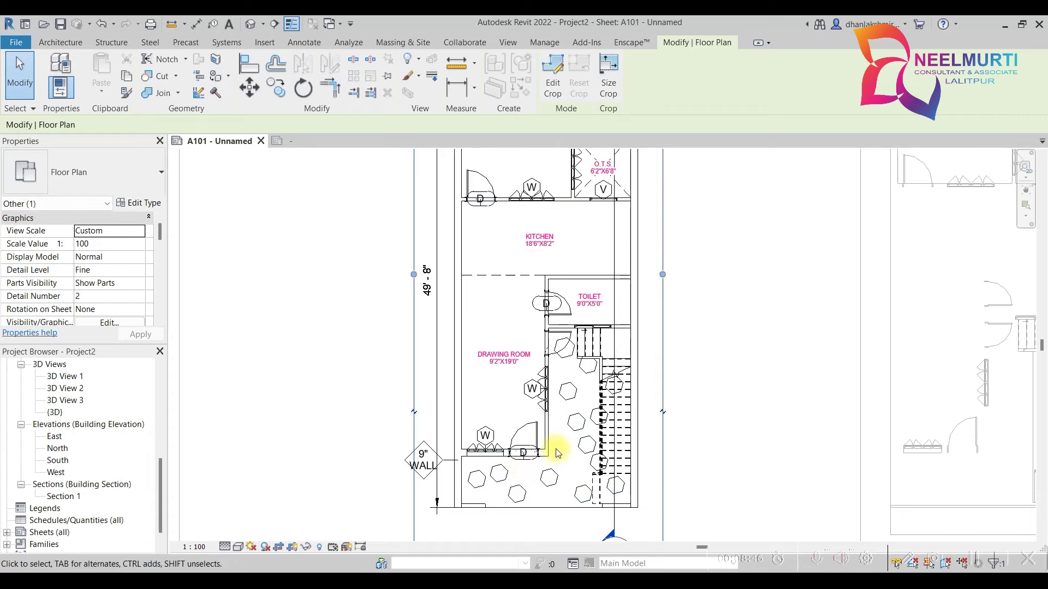
pyautogui.scroll(-3, 554, 437)
pyautogui.moveTo(763, 402); pyautogui.dragTo(449, 453, button='middle')
pyautogui.scroll(-3, 590, 378)
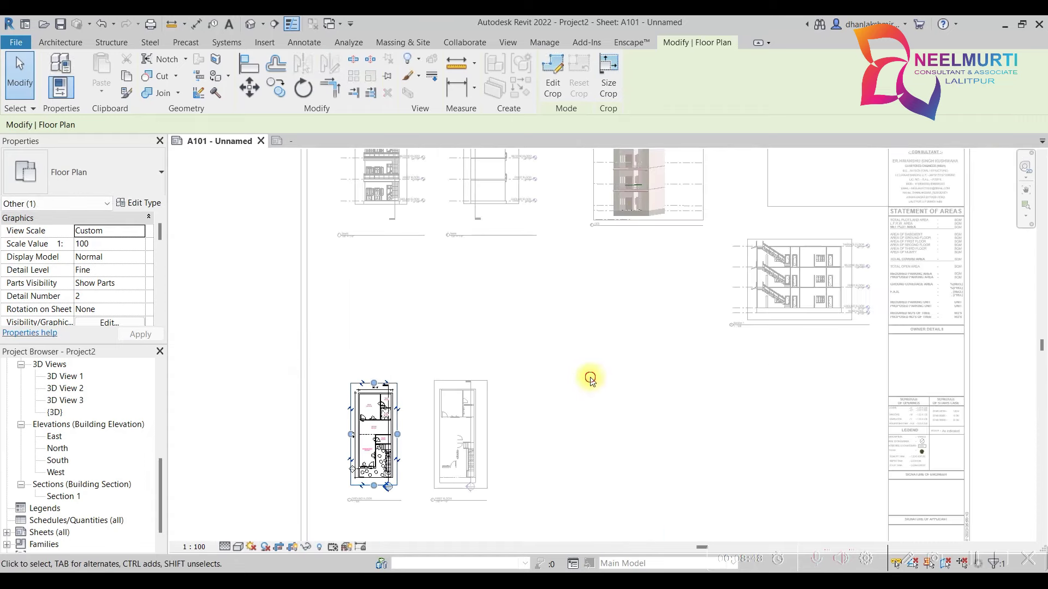
pyautogui.click(590, 378)
pyautogui.scroll(3, 728, 336)
pyautogui.scroll(3, 727, 336)
pyautogui.moveTo(686, 354); pyautogui.dragTo(783, 222, button='middle')
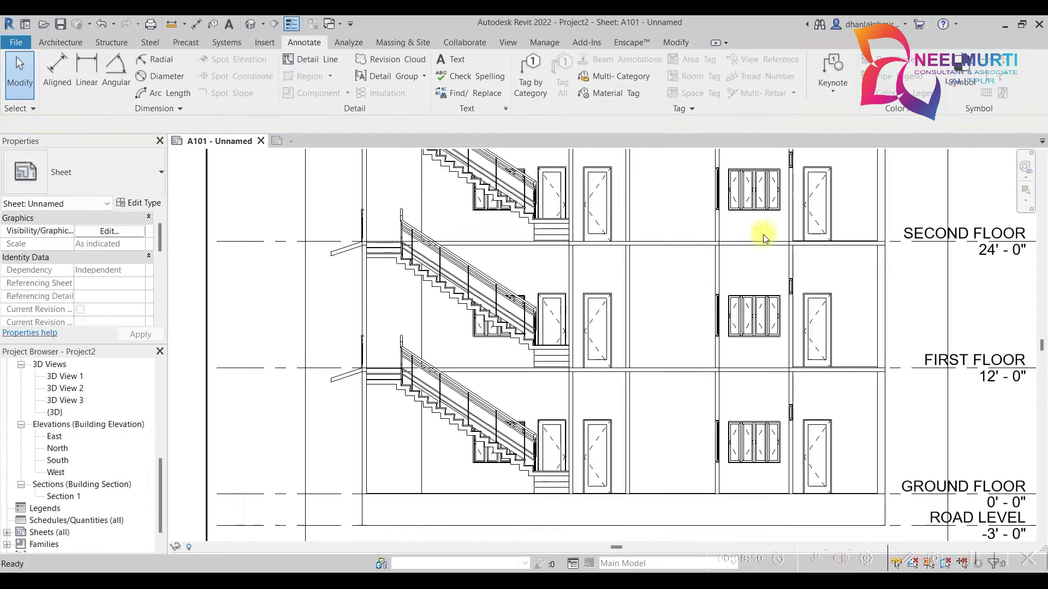
pyautogui.doubleClick(662, 293)
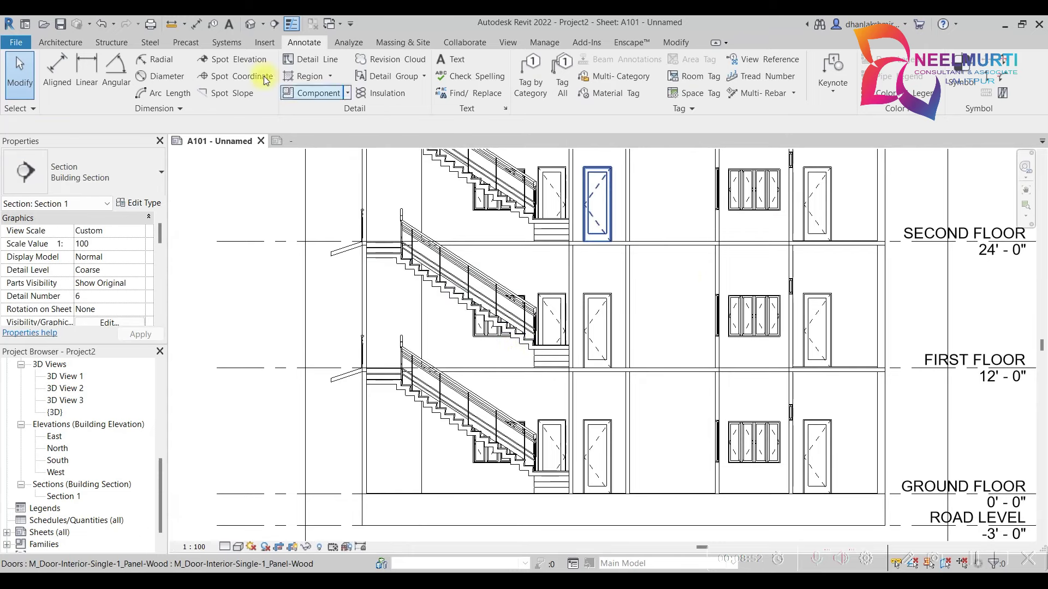
# - Number the risers along the section's stair run with Tread Number
pyautogui.click(760, 78)
pyautogui.click(461, 305)
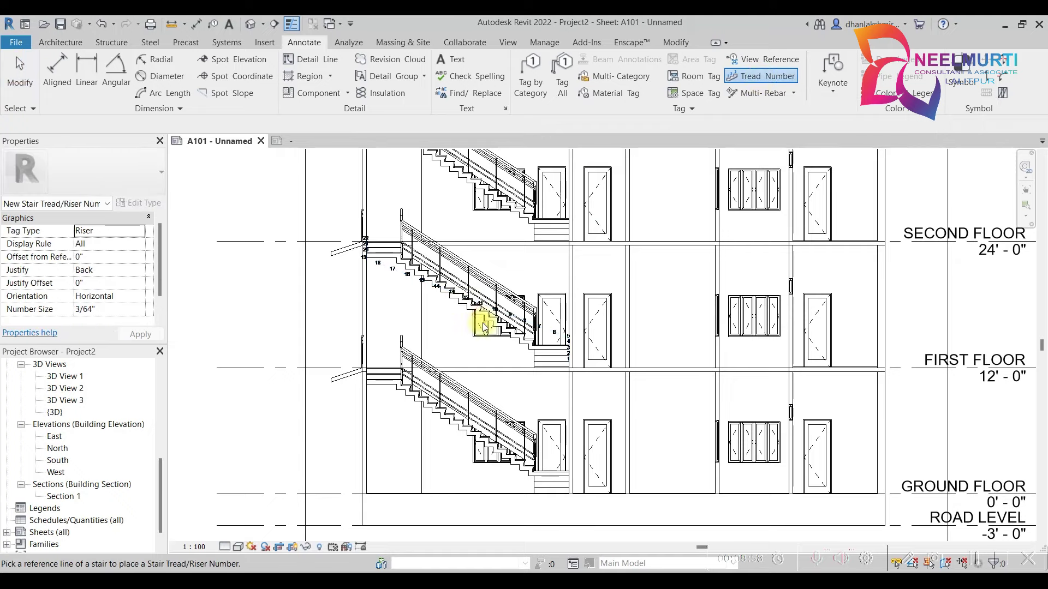
pyautogui.scroll(3, 525, 316)
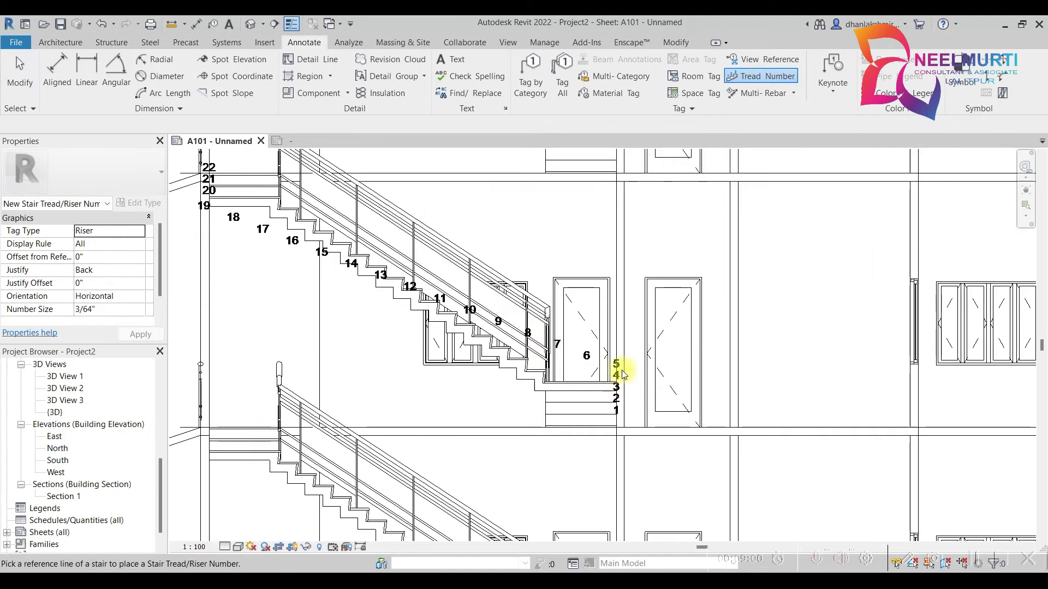
pyautogui.scroll(-5, 295, 217)
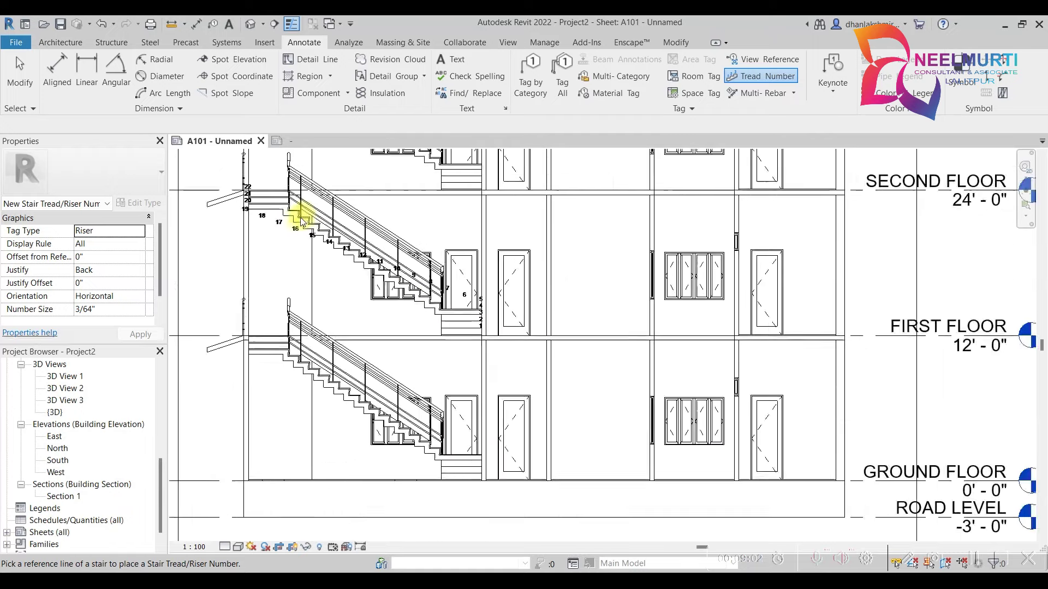
# - Tag the stair 22R @ 0' - 7", the wall beside it, and the element above the top floor
pyautogui.click(530, 71)
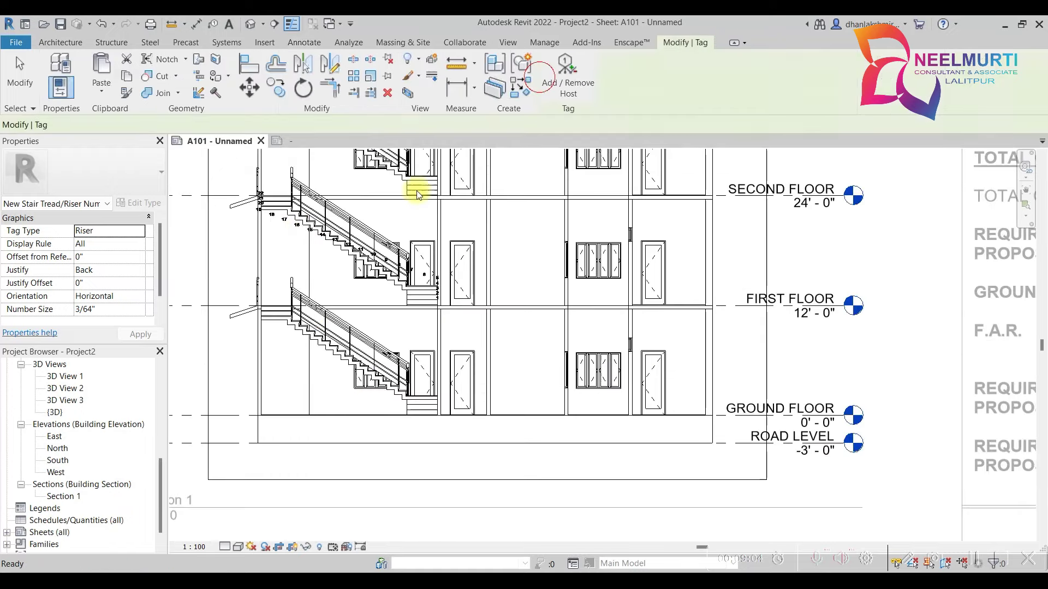
pyautogui.scroll(3, 316, 347)
pyautogui.moveTo(289, 328); pyautogui.dragTo(608, 234, button='middle')
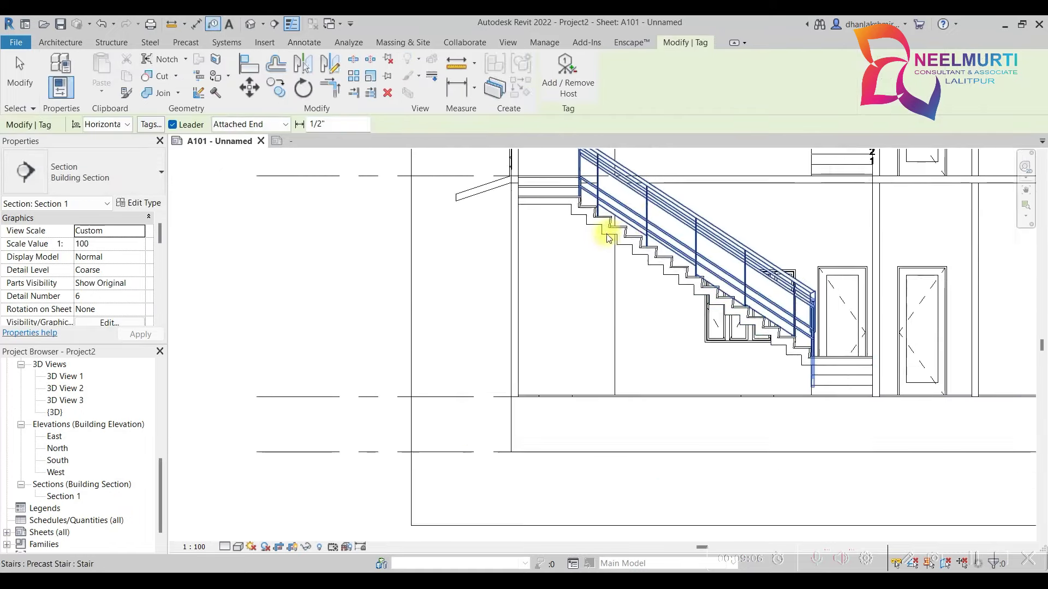
pyautogui.click(609, 246)
pyautogui.click(522, 386)
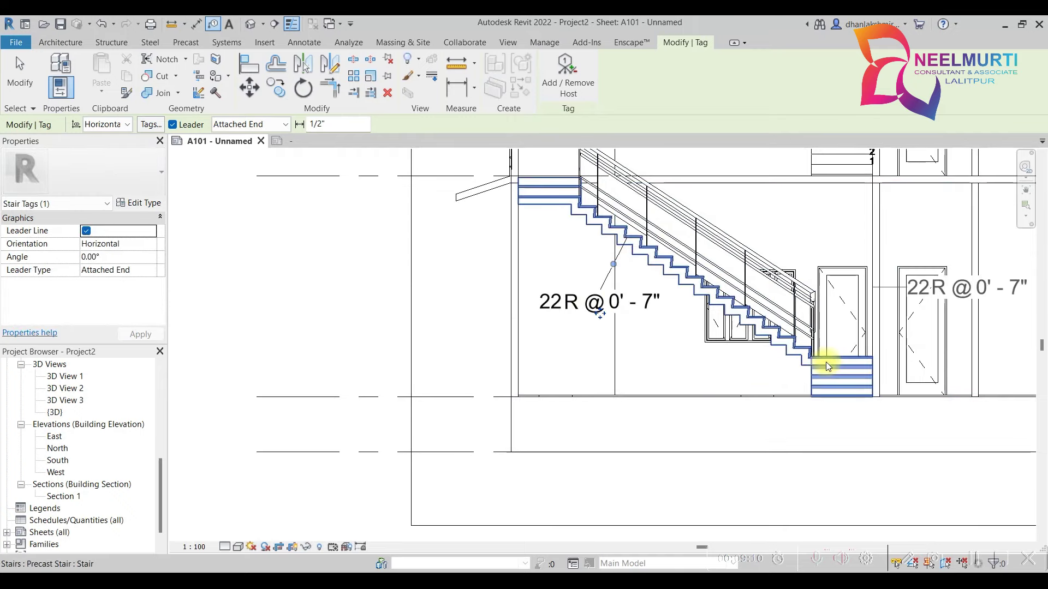
pyautogui.moveTo(891, 349); pyautogui.dragTo(713, 409, button='middle')
pyautogui.scroll(-1, 713, 409)
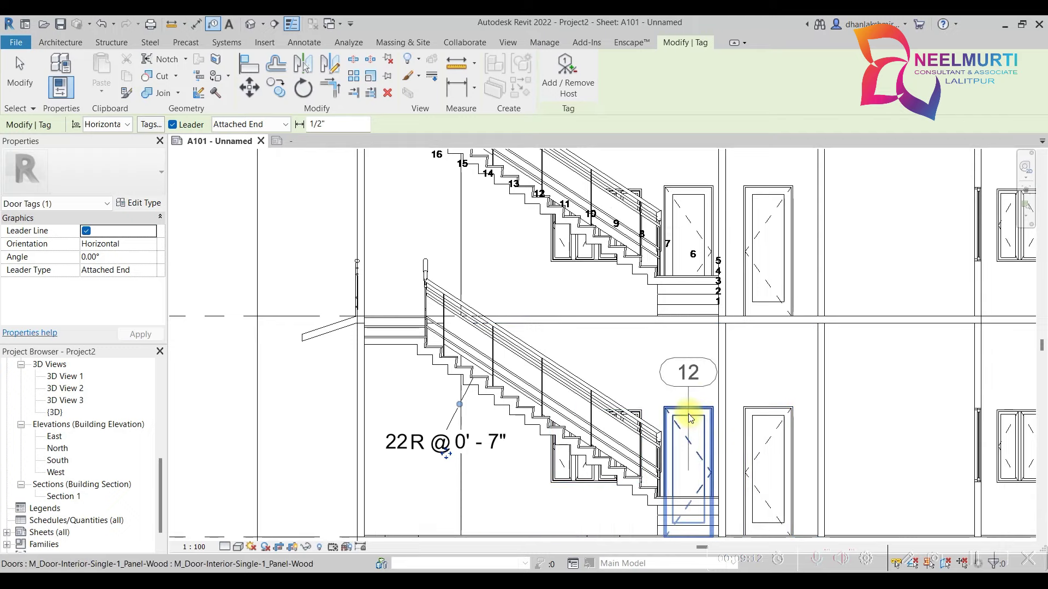
pyautogui.scroll(-4, 691, 419)
pyautogui.scroll(2, 545, 303)
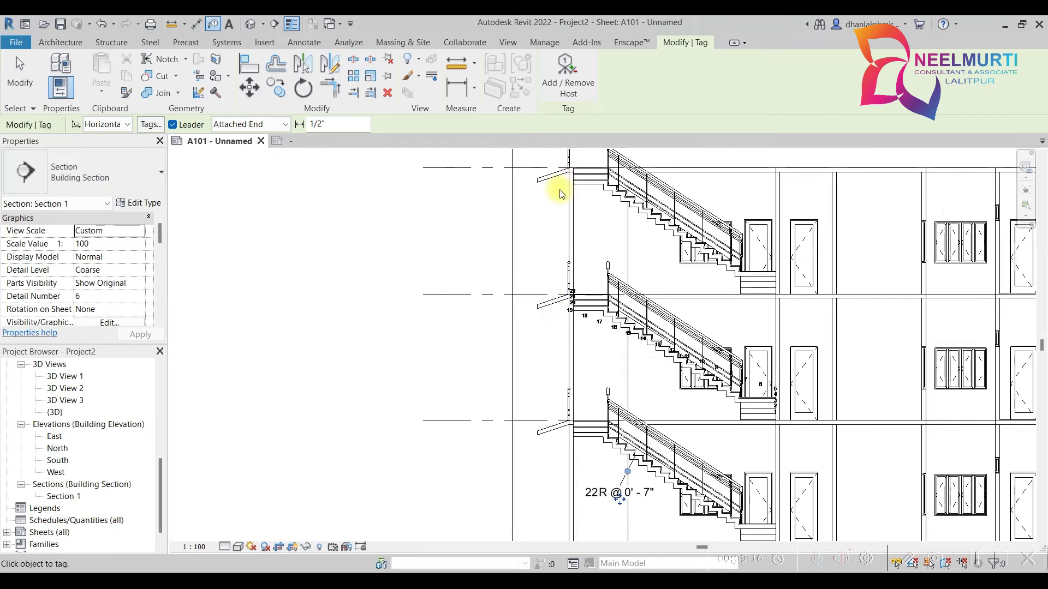
pyautogui.scroll(2, 620, 280)
pyautogui.click(590, 279)
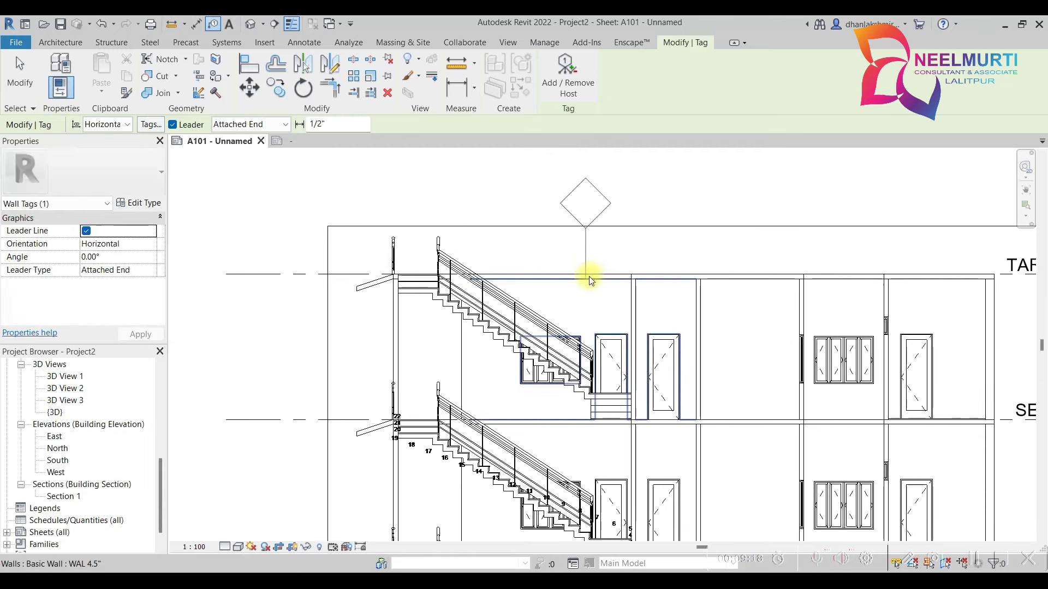
# - Relabel the new tag above the top floor as 4" SLAB, accepting the type change
pyautogui.press('Escape')
pyautogui.click(583, 211)
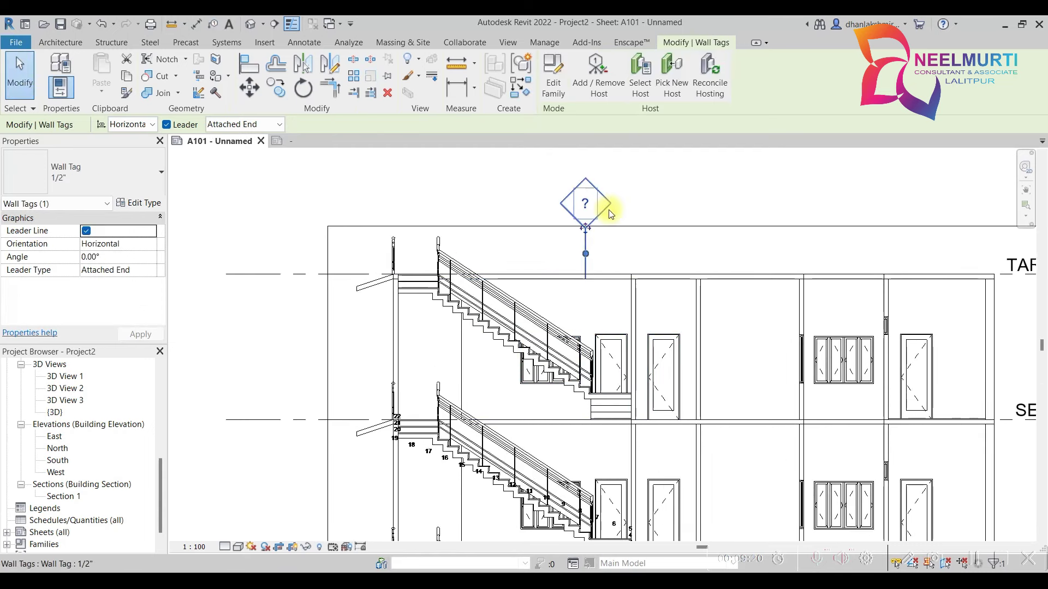
pyautogui.scroll(2, 577, 224)
pyautogui.moveTo(584, 157); pyautogui.dragTo(549, 300, button='middle')
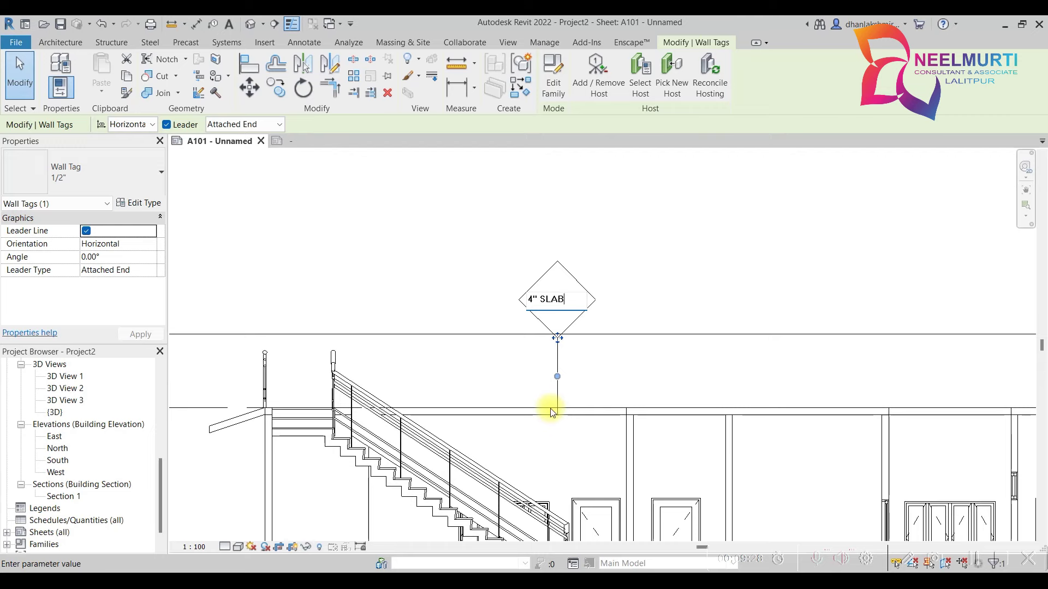
pyautogui.click(673, 305)
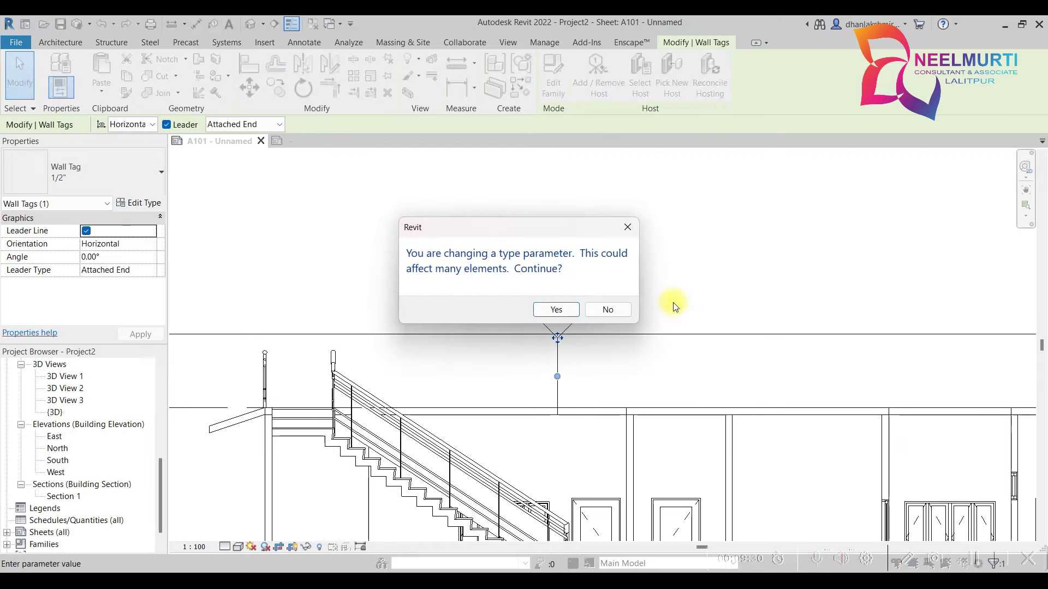
pyautogui.click(551, 306)
pyautogui.click(653, 354)
pyautogui.scroll(-3, 605, 389)
pyautogui.scroll(3, 611, 384)
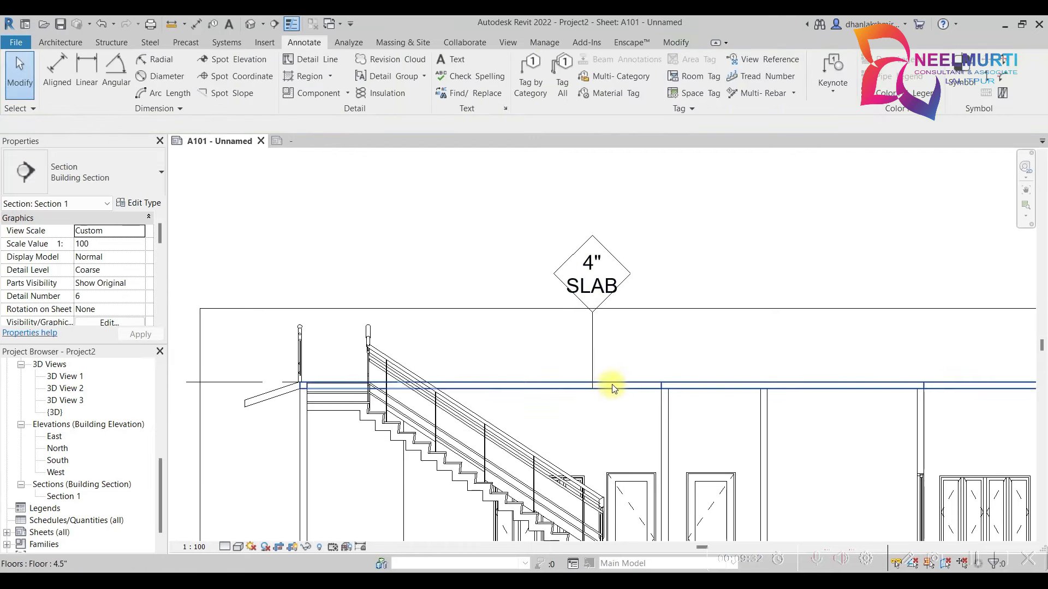
pyautogui.scroll(-3, 610, 388)
pyautogui.scroll(2, 610, 387)
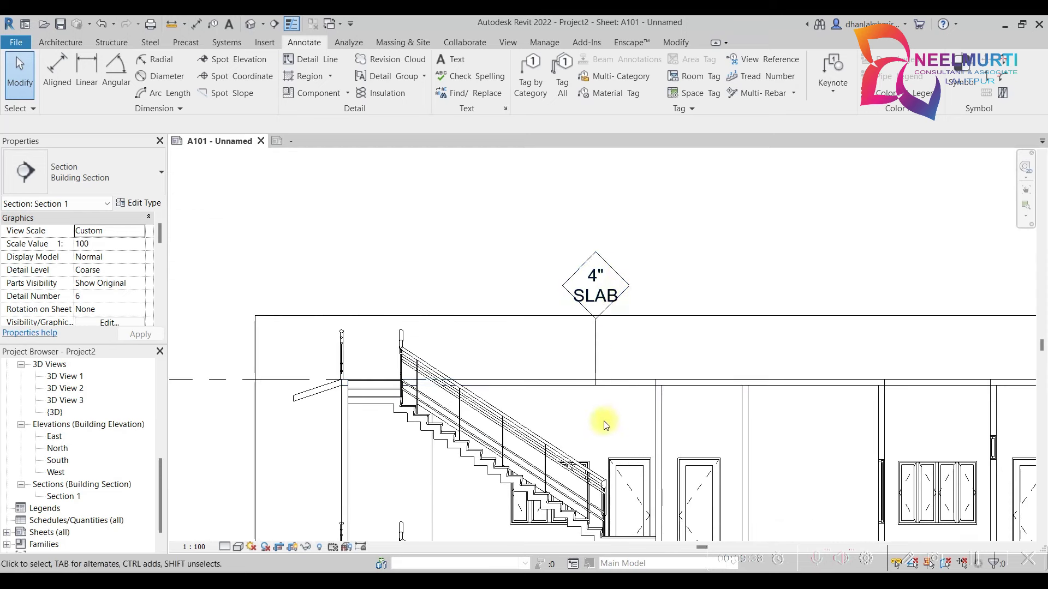
pyautogui.scroll(-2, 603, 421)
pyautogui.scroll(-2, 568, 276)
pyautogui.moveTo(612, 414); pyautogui.dragTo(611, 248, button='middle')
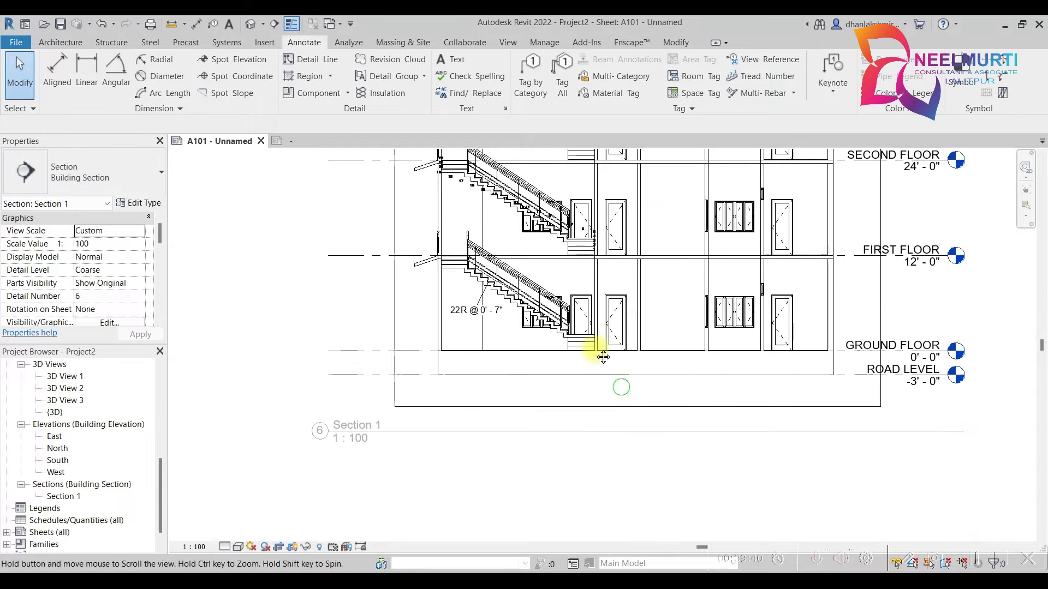
pyautogui.moveTo(604, 353); pyautogui.dragTo(568, 318, button='middle')
pyautogui.scroll(-2, 568, 319)
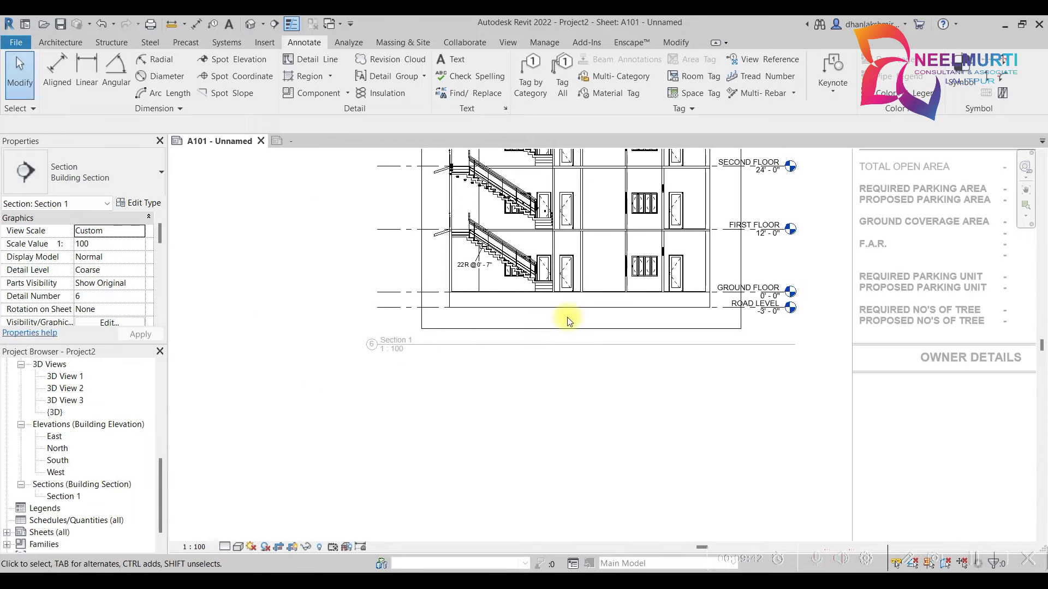